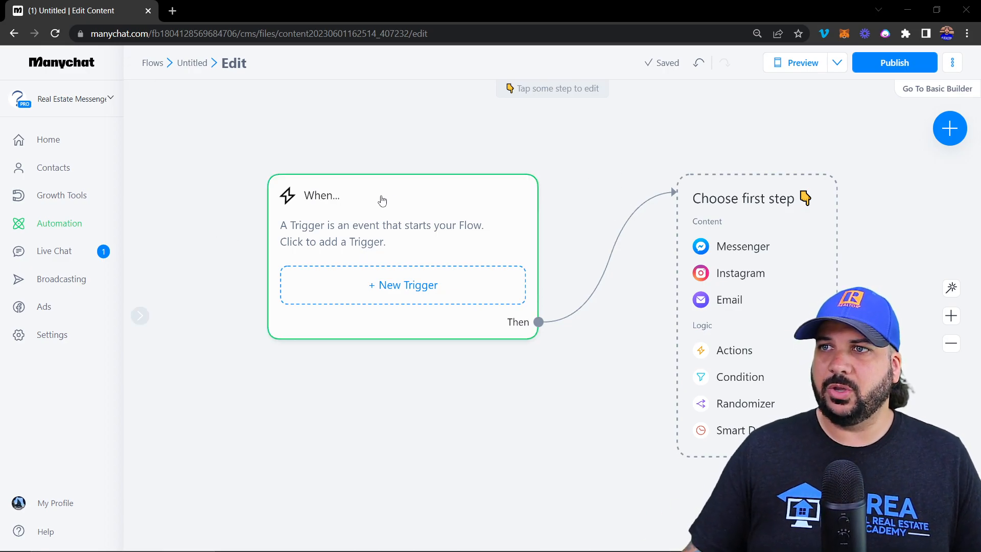
Leave the flow without publishing, then reopen the Untitled flow for editing
left_click(59, 225)
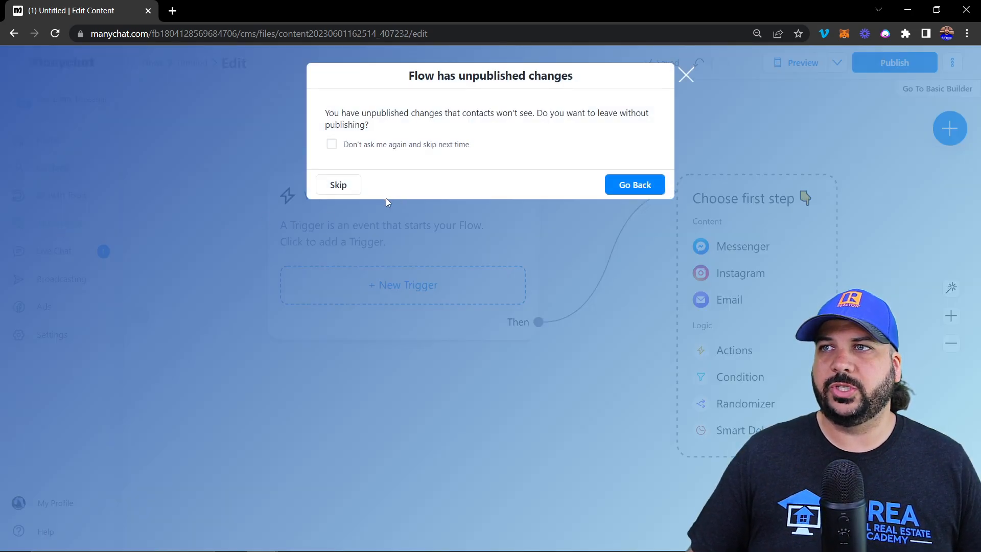
left_click(327, 185)
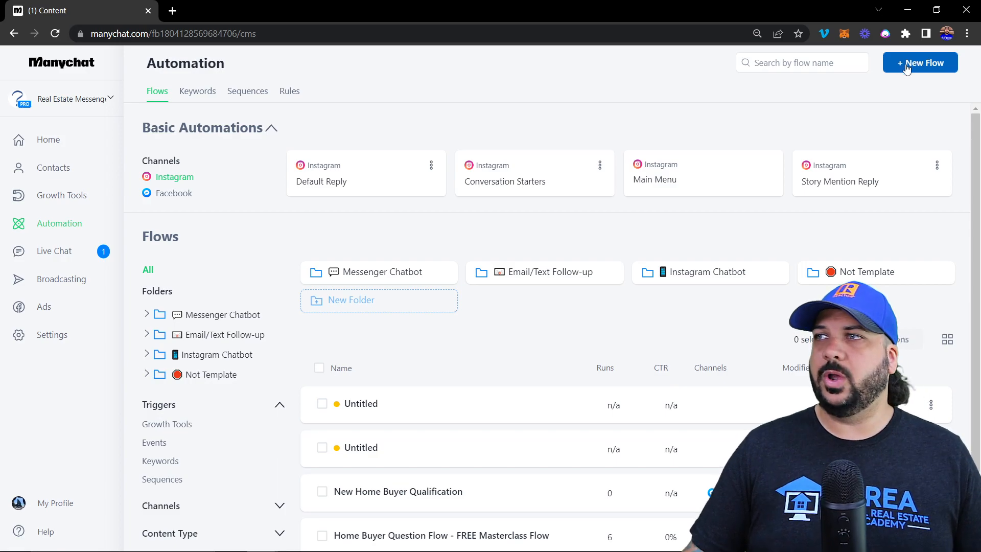
left_click(486, 417)
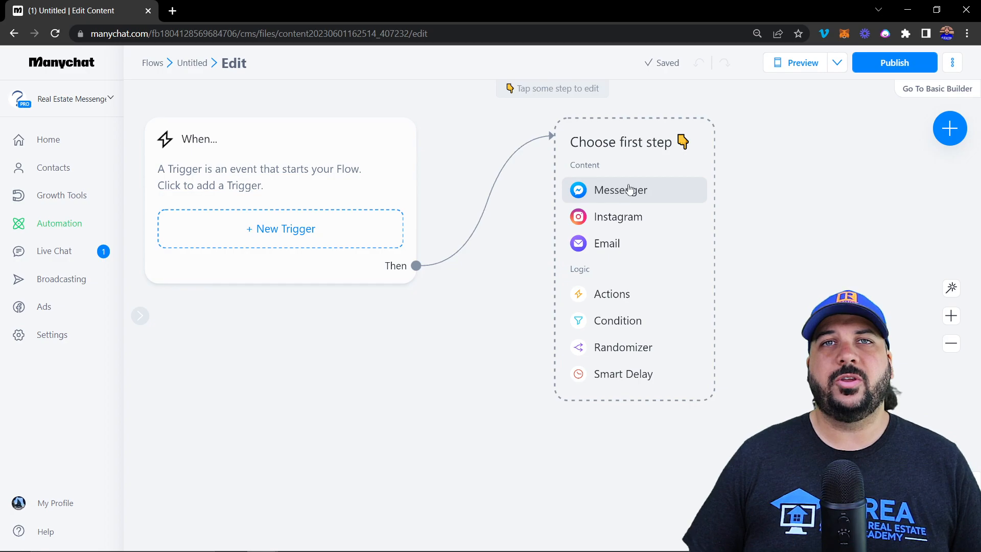
Make the first step a Messenger Send Message and view its sending-window choices
left_click(952, 62)
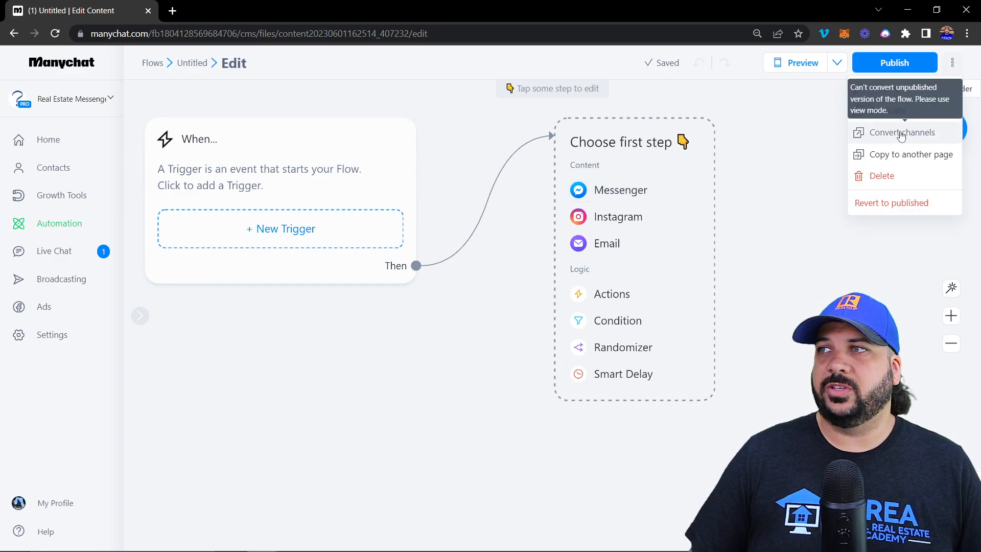
left_click(783, 170)
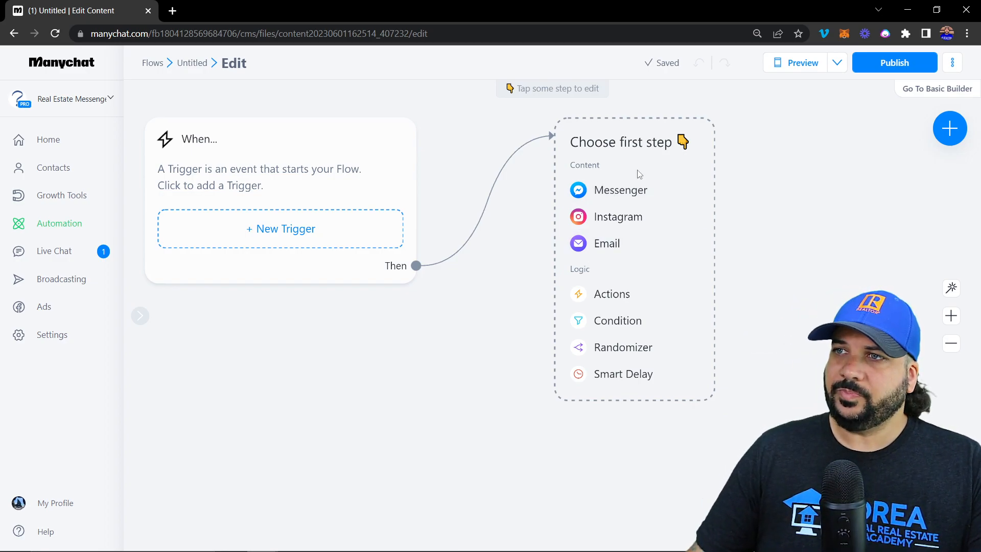
left_click(617, 195)
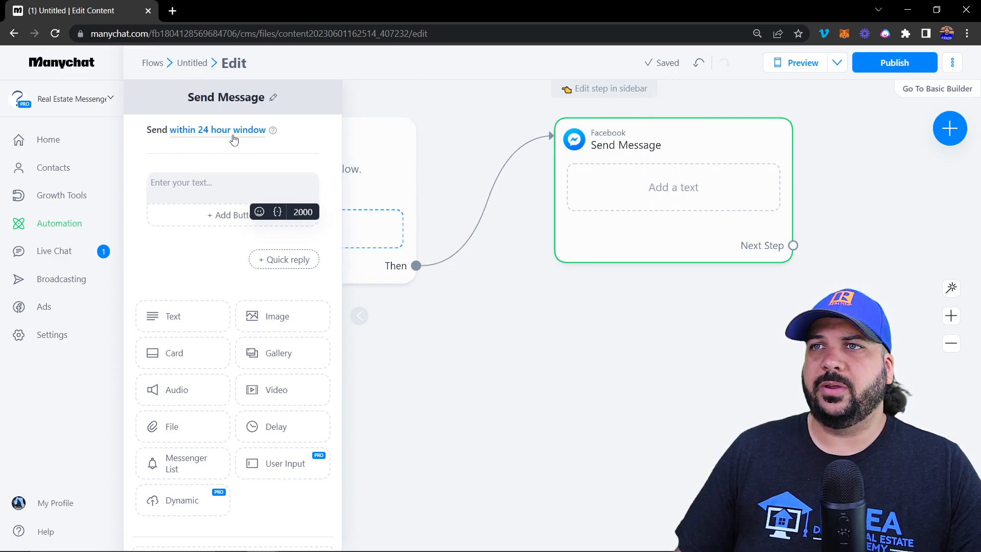
left_click(204, 132)
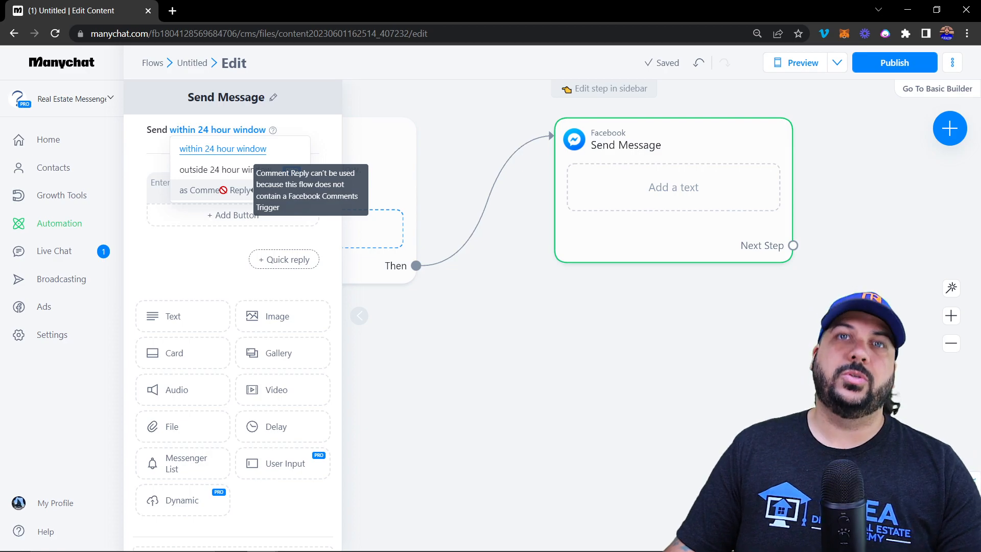
Type 'Hello and welcome! Click an option below to get started!' as the message text
left_click(146, 138)
left_click(209, 188)
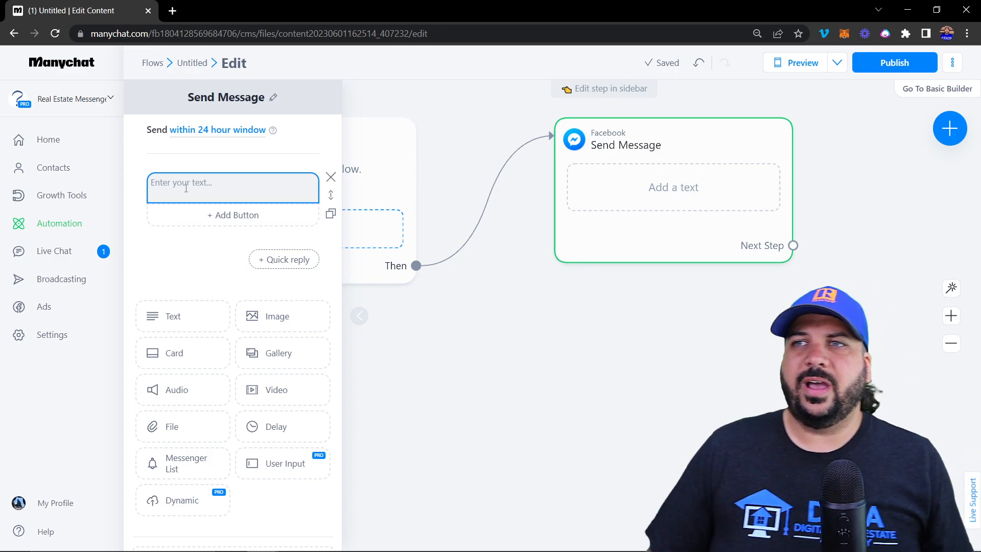
left_click(188, 187)
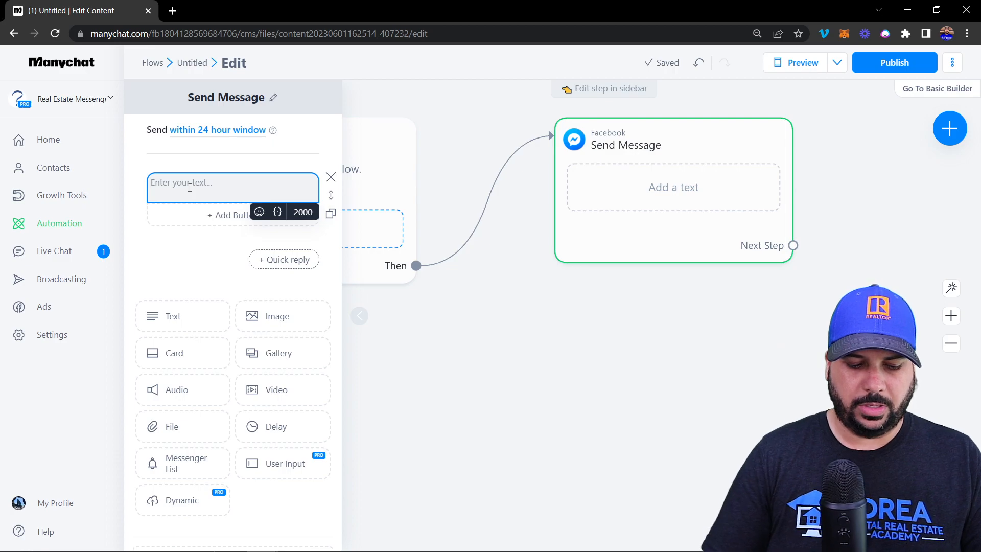
type("Hello")
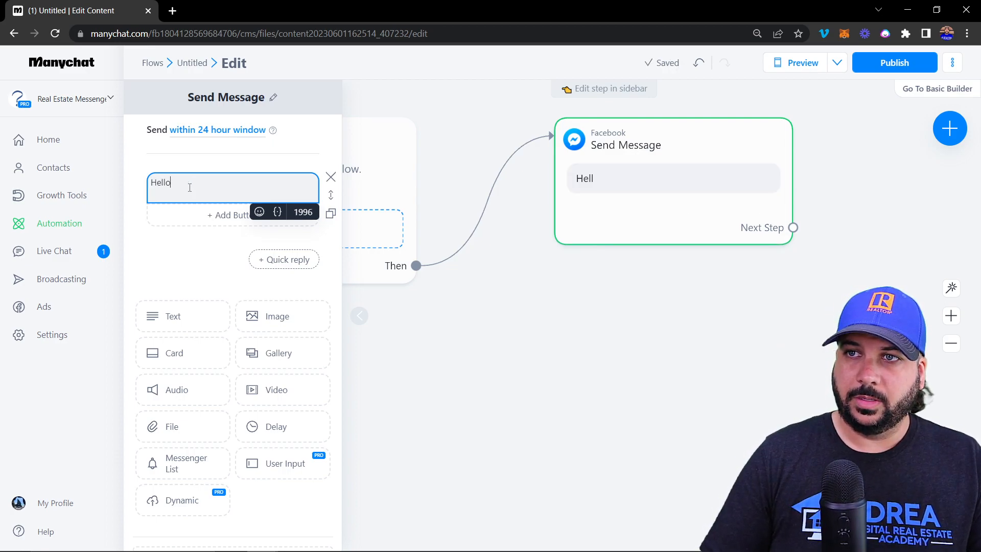
type(" and welcome")
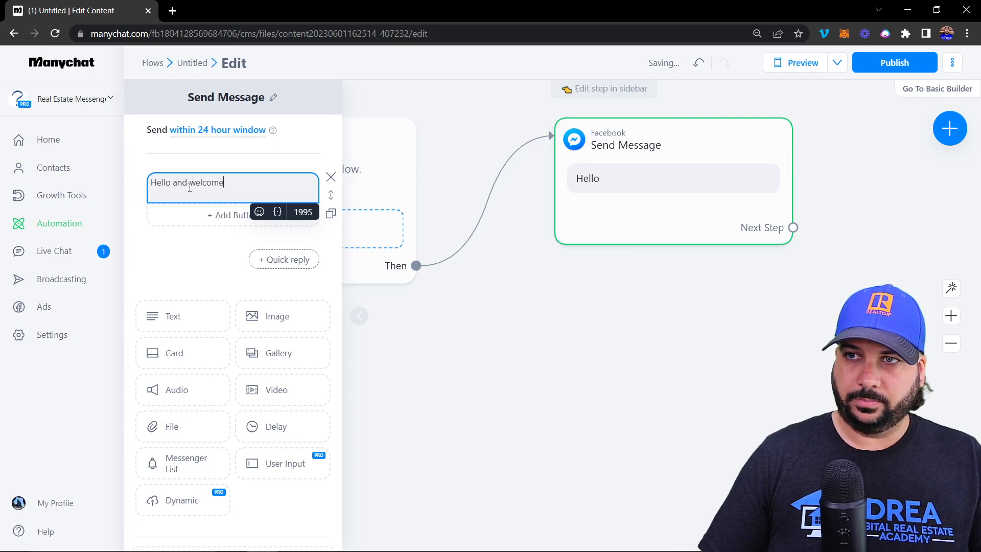
type("!")
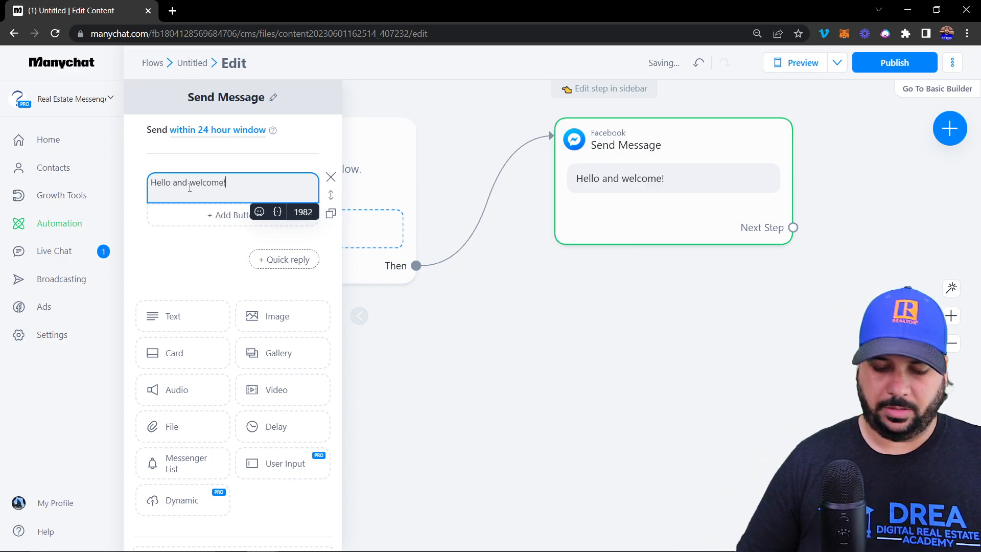
type(" Cl")
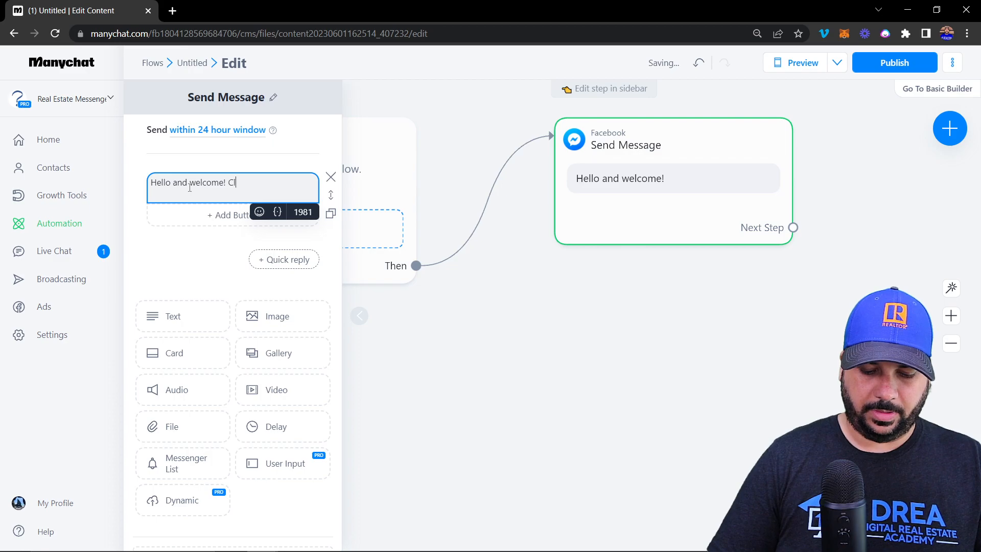
type("ick an option")
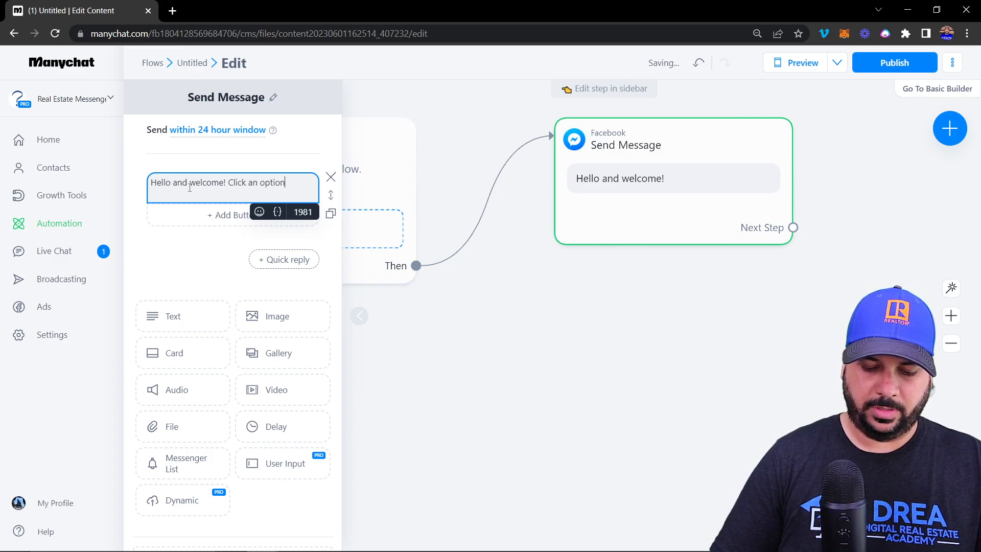
type(" below to get ")
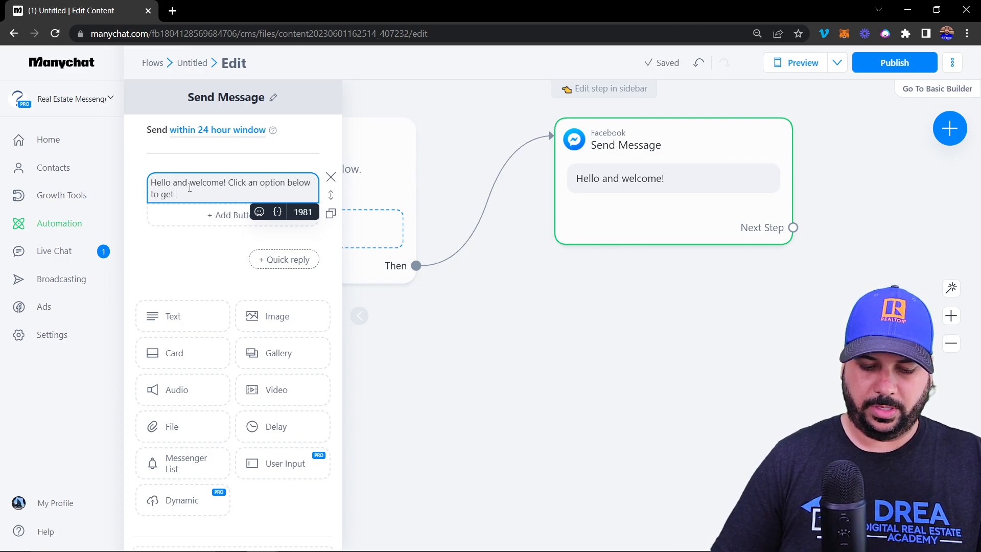
type("started!")
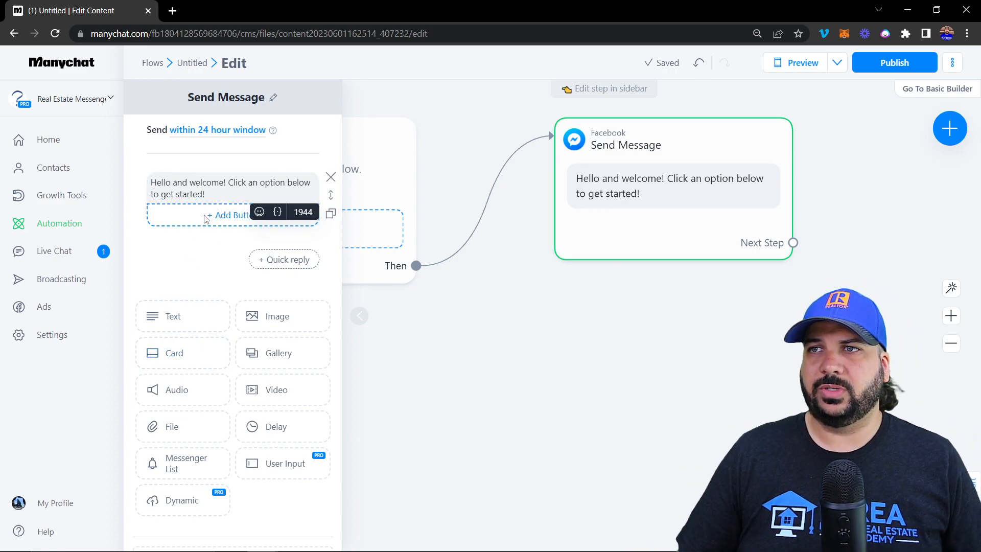
Browse the emoji picker and the contact-field list available for the message
left_click(260, 214)
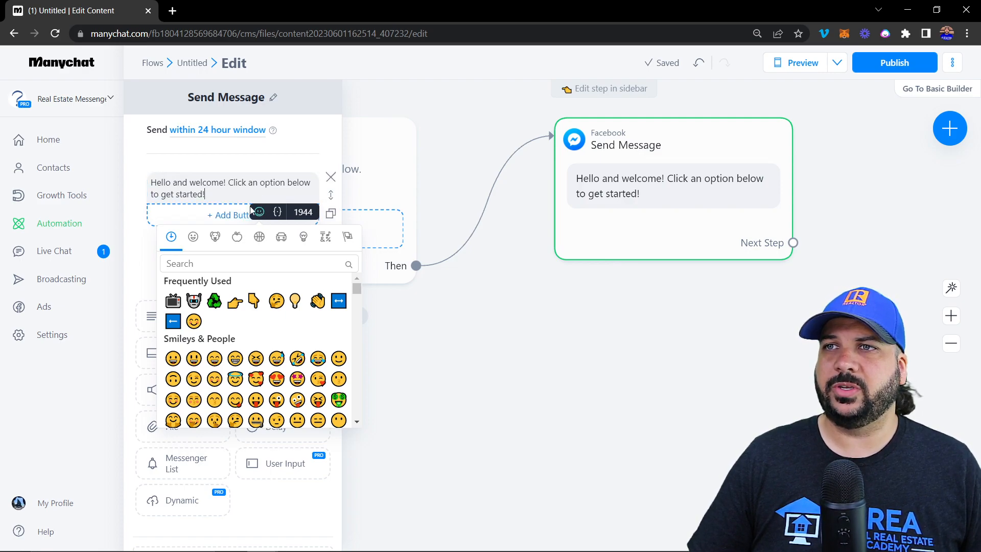
left_click(279, 214)
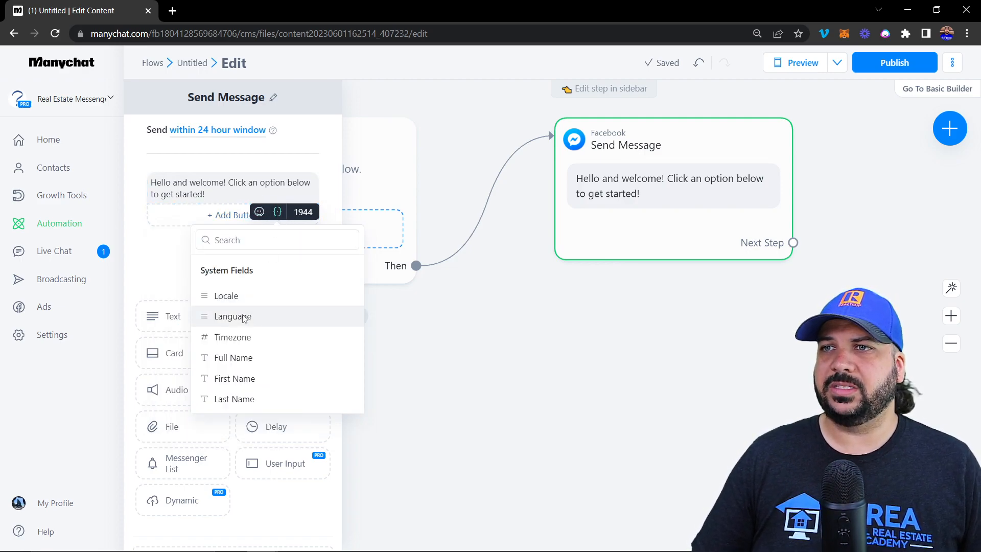
scroll(237, 282, "down", 1)
scroll(237, 283, "down", 15)
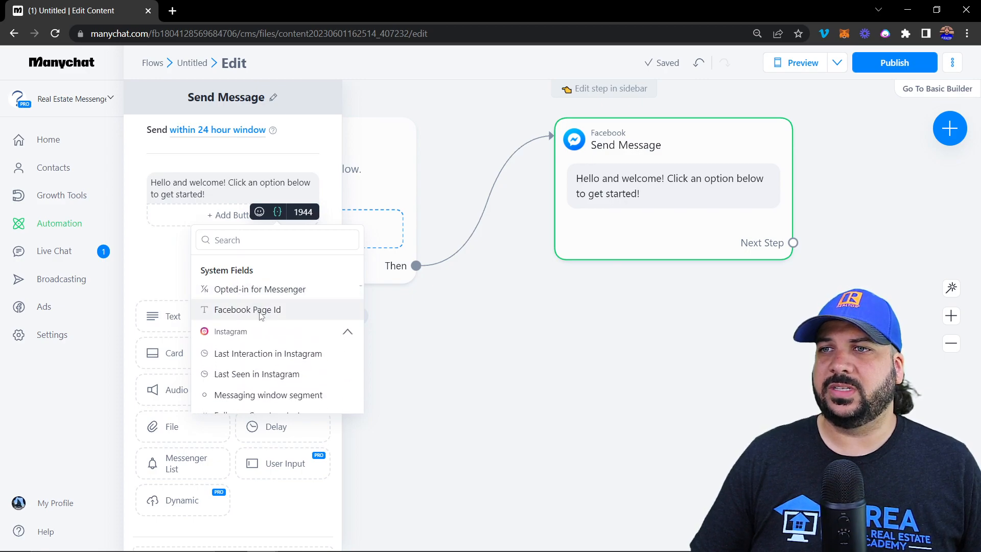
scroll(261, 318, "down", 5)
scroll(263, 316, "up", 20)
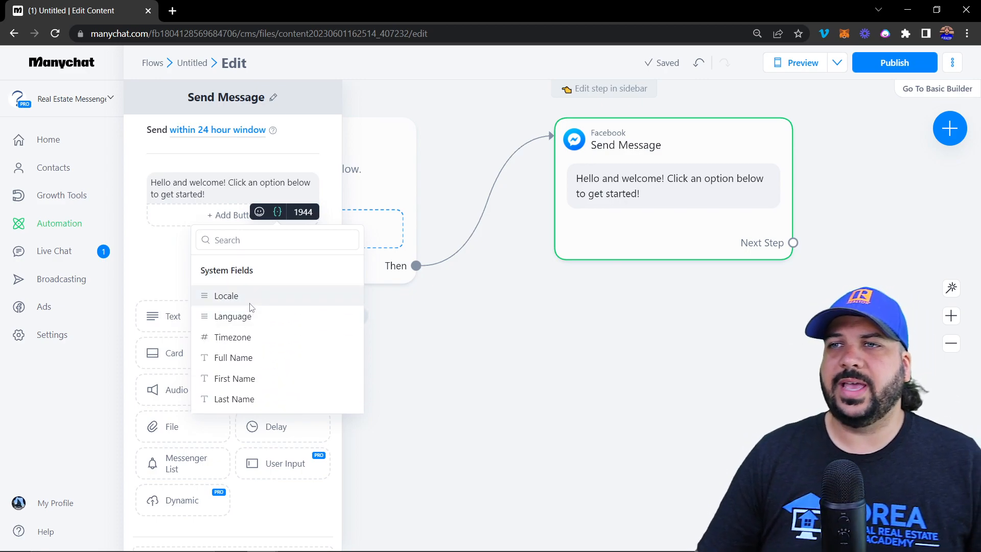
scroll(253, 307, "down", 3)
scroll(257, 300, "up", 5)
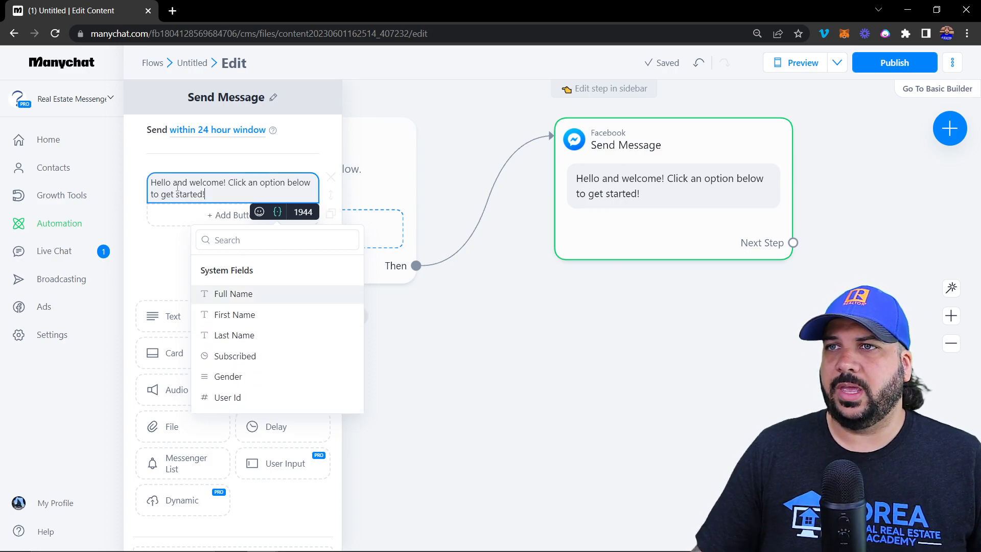
Insert the First Name system field after 'Hello', followed by a comma
left_click(173, 183)
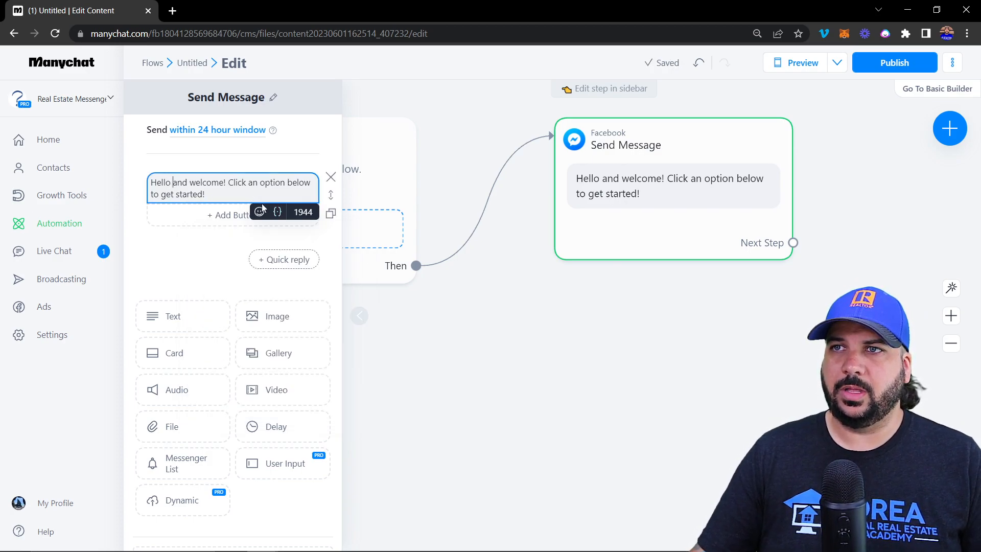
left_click(278, 211)
scroll(258, 334, "down", 4)
scroll(252, 328, "up", 4)
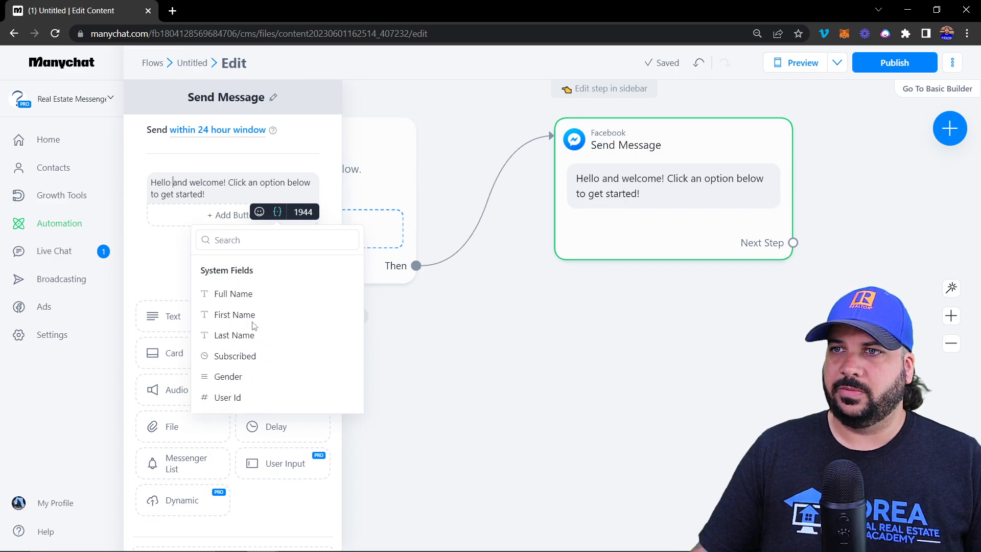
left_click(251, 316)
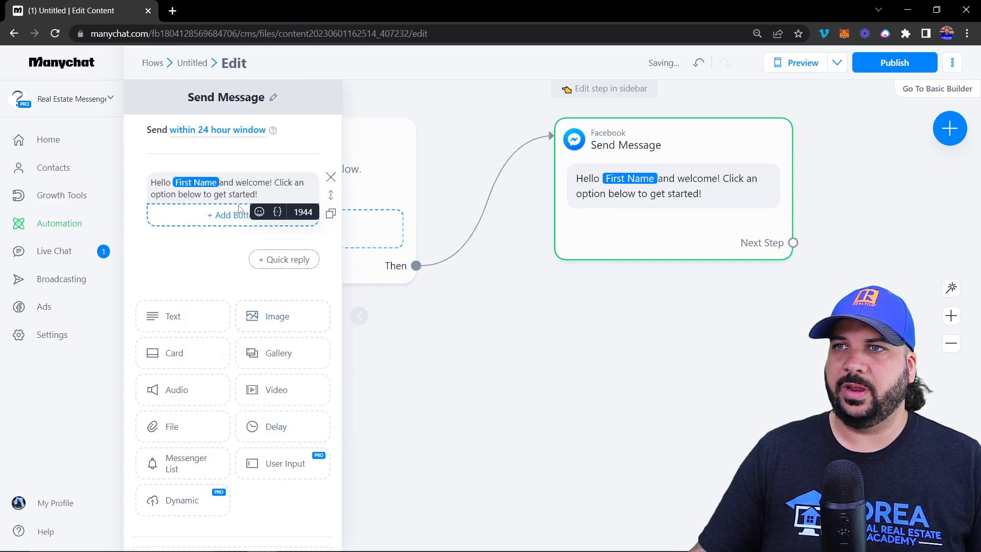
type(",")
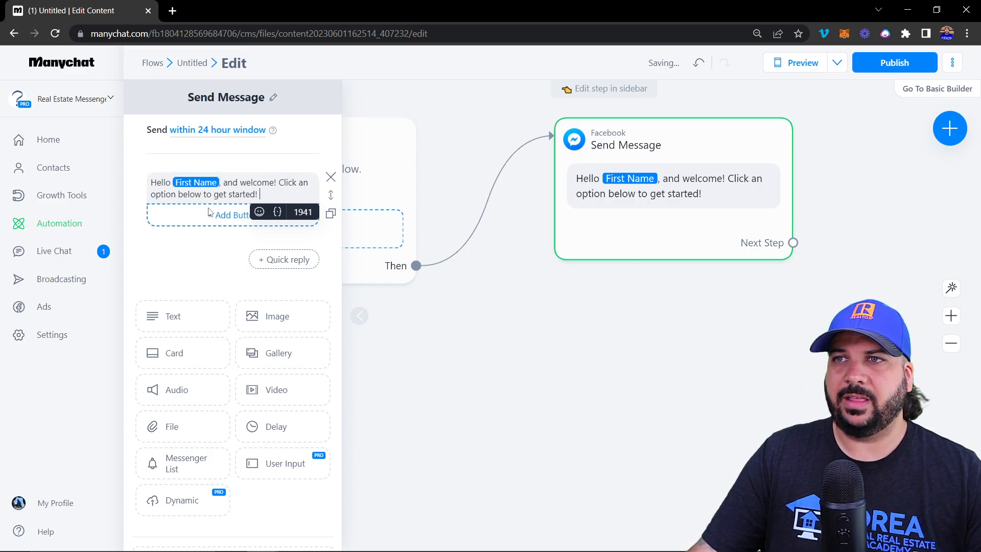
left_click(277, 212)
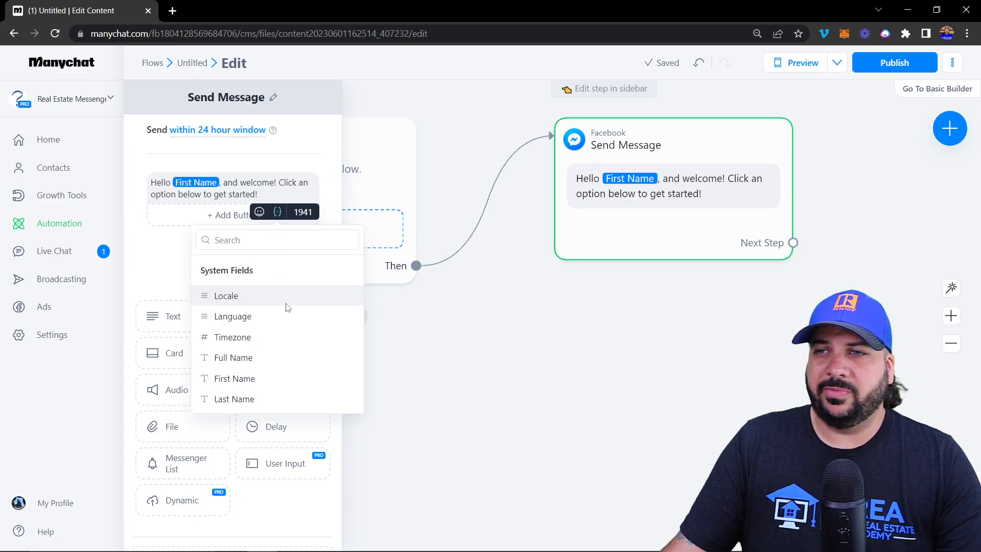
scroll(285, 302, "down", 3)
scroll(267, 333, "up", 1)
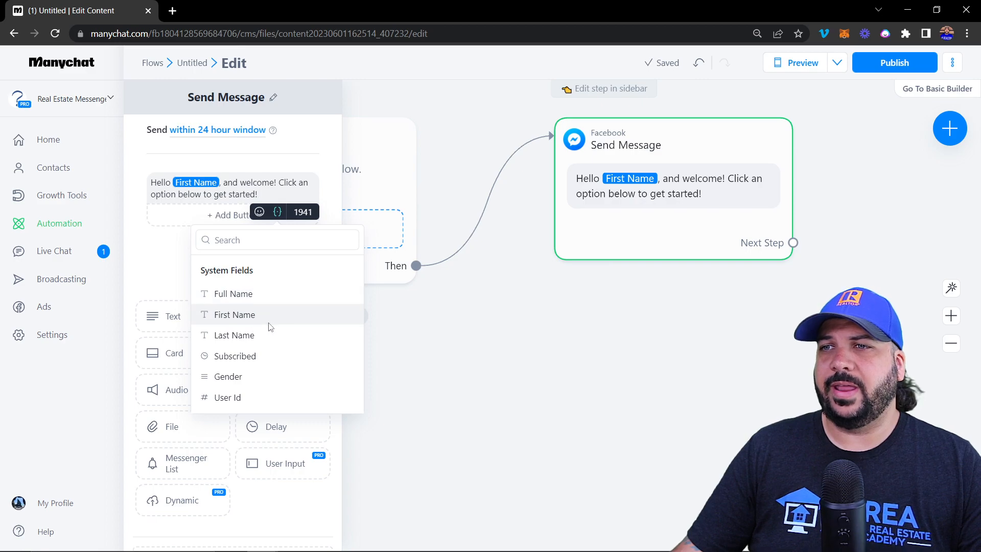
scroll(270, 327, "down", 2)
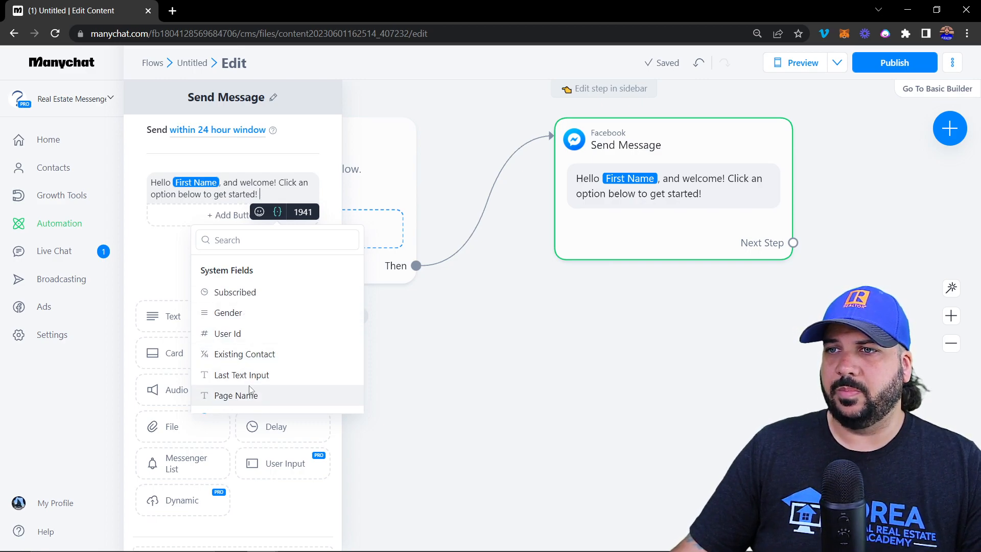
scroll(251, 389, "down", 1)
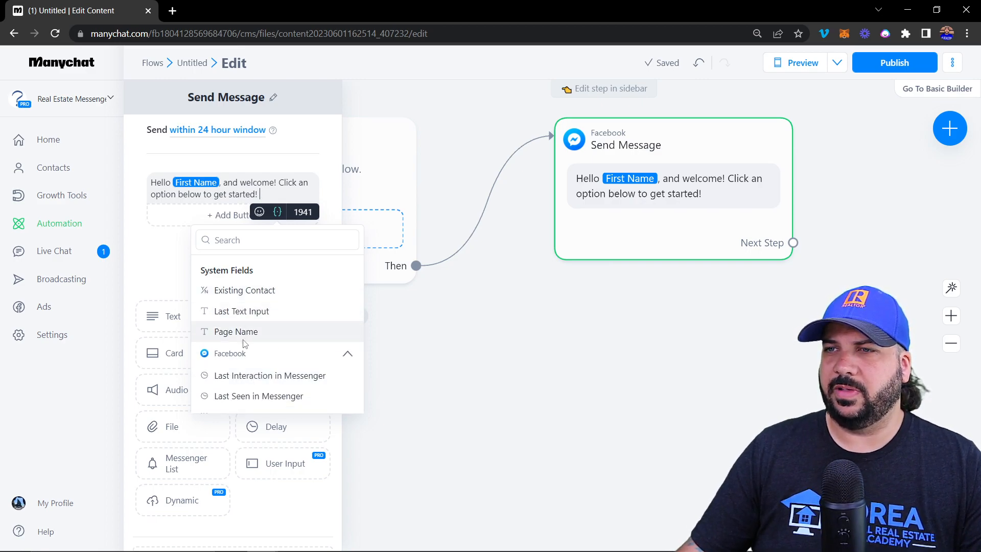
scroll(246, 353, "down", 4)
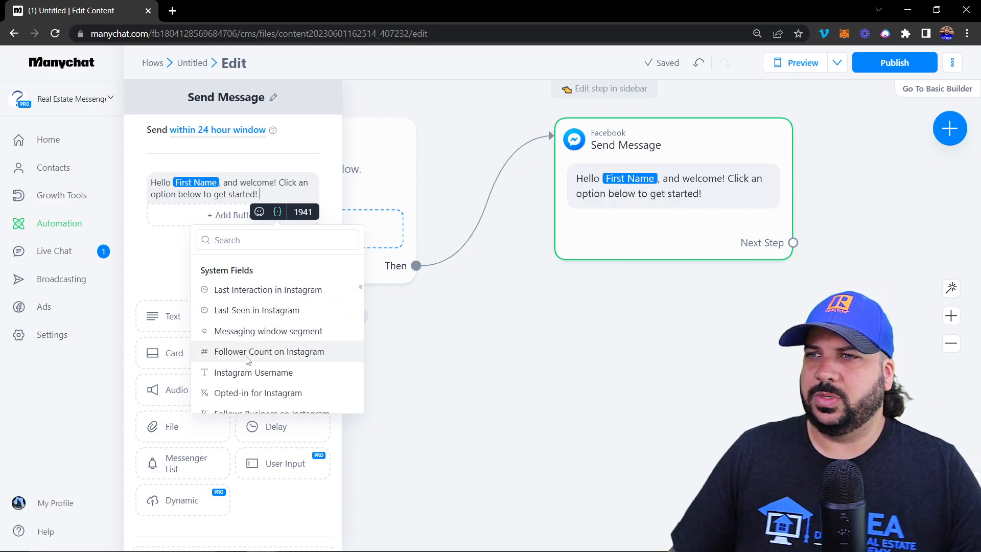
scroll(248, 358, "down", 2)
scroll(248, 356, "down", 3)
scroll(247, 355, "up", 1)
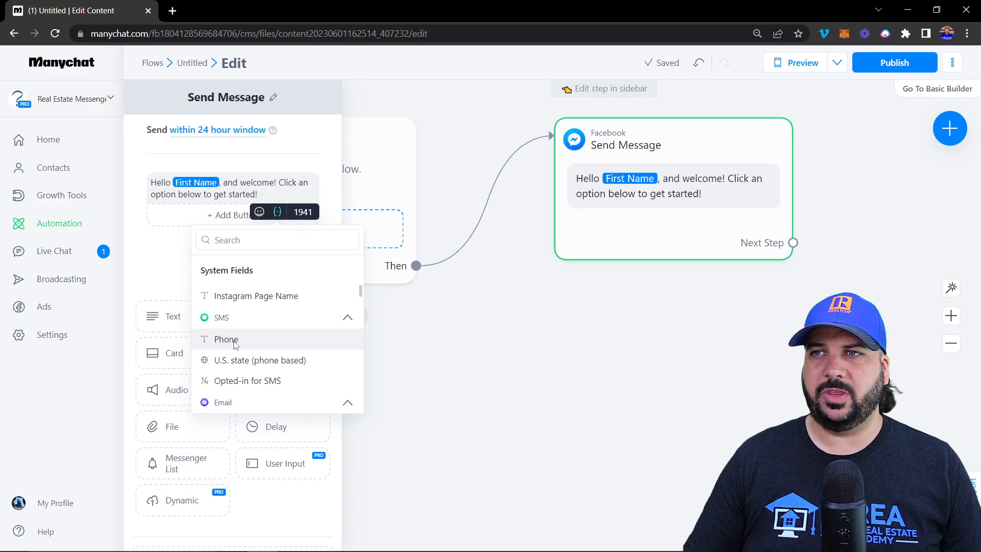
left_click(238, 342)
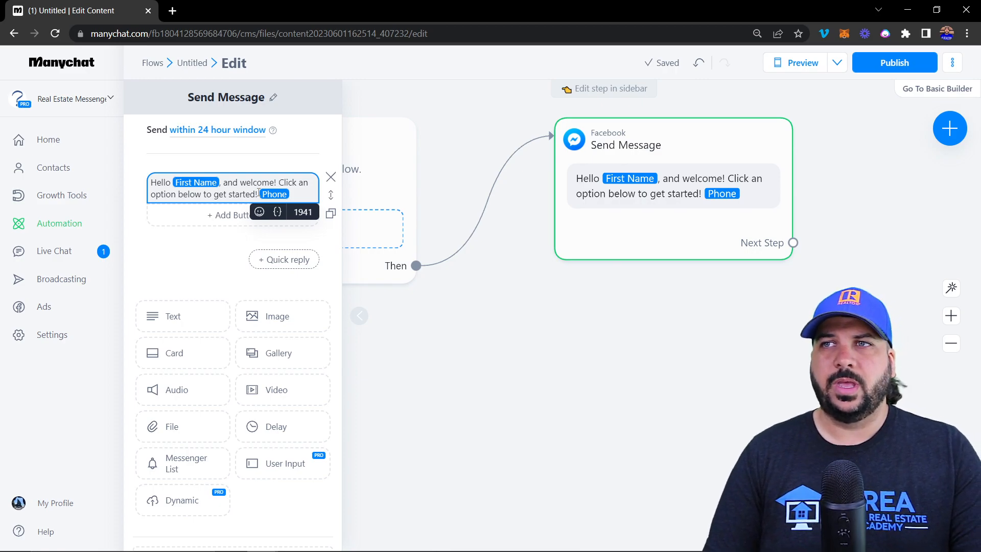
key("BackSpace")
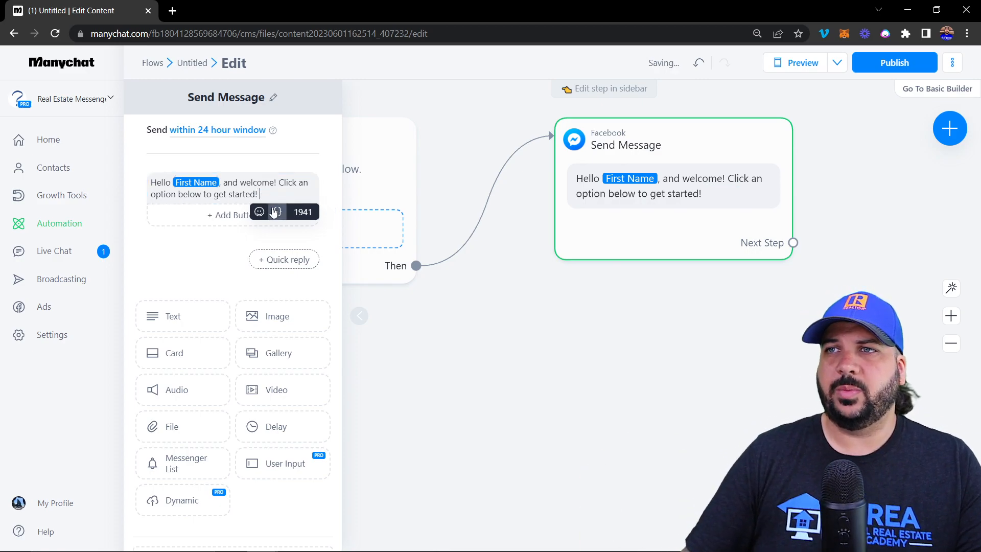
left_click(274, 214)
scroll(255, 307, "down", 10)
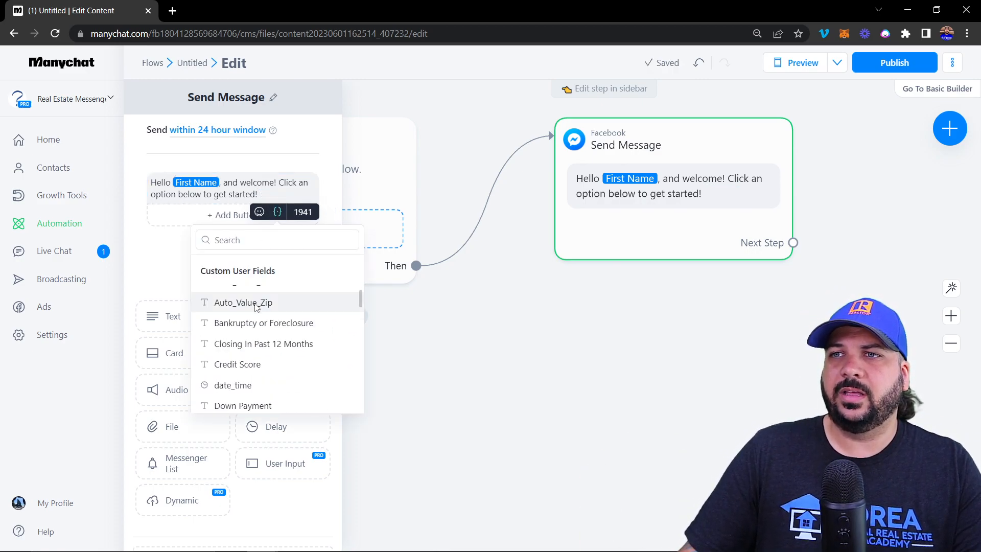
scroll(284, 352, "up", 3)
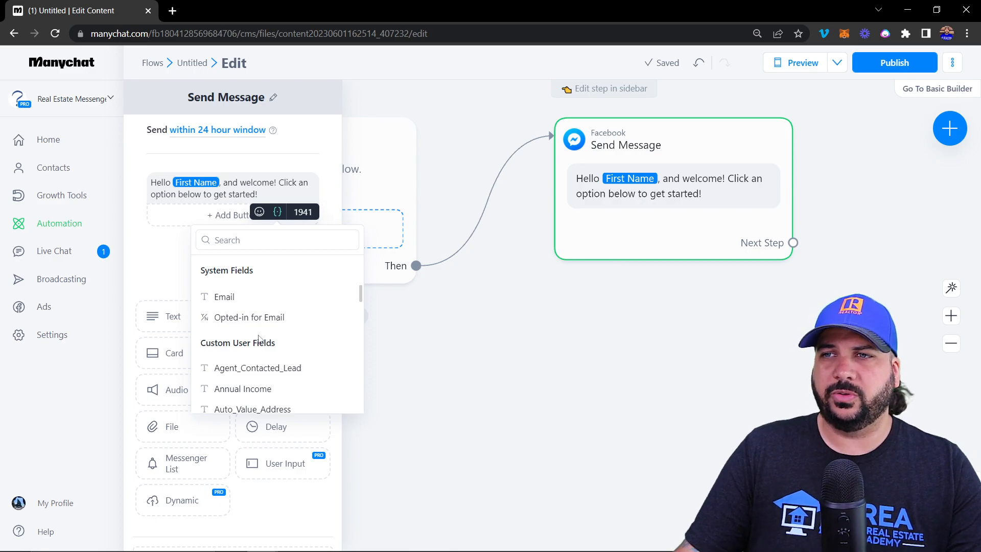
scroll(230, 337, "down", 3)
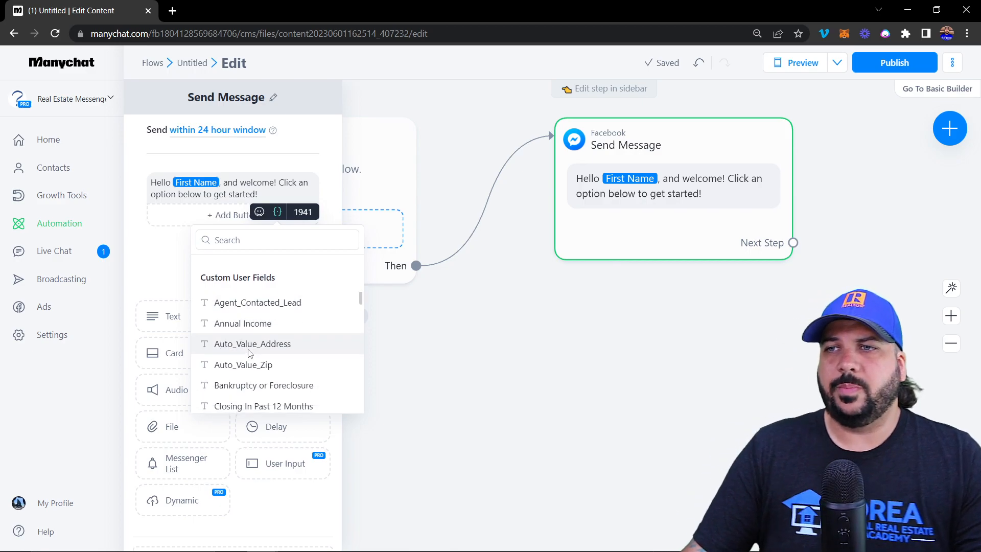
scroll(248, 358, "down", 3)
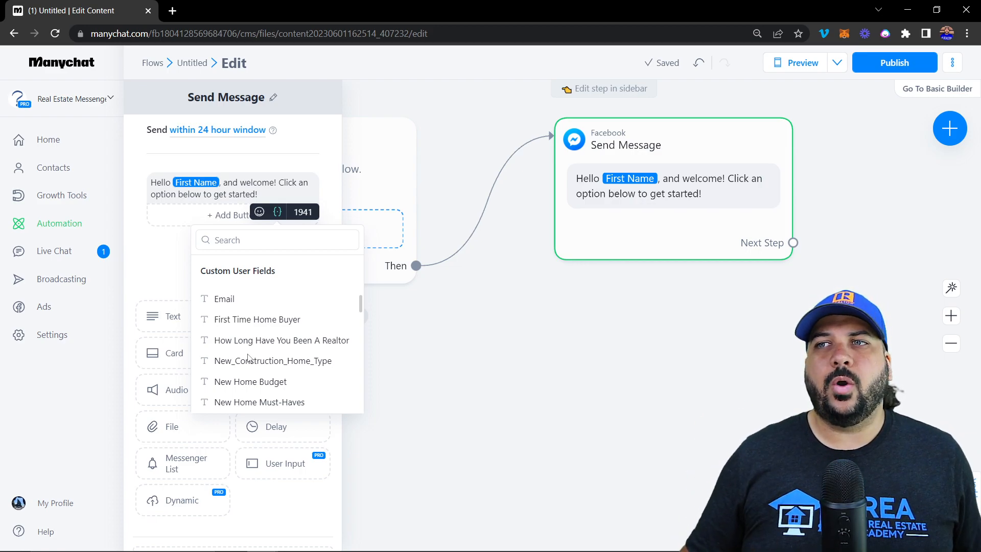
scroll(249, 357, "down", 10)
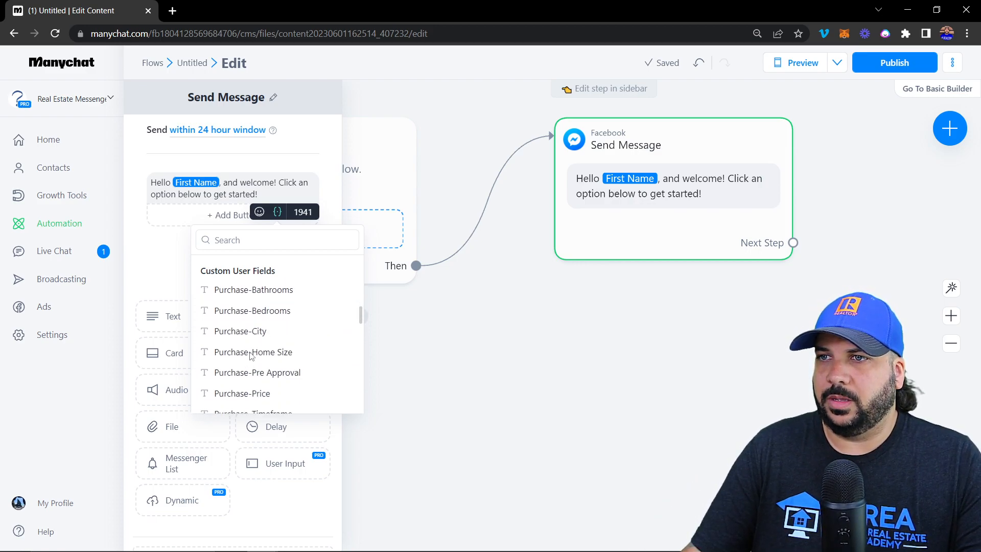
scroll(250, 356, "down", 3)
scroll(250, 356, "down", 3)
scroll(250, 357, "up", 7)
scroll(251, 356, "up", 3)
scroll(251, 355, "down", 3)
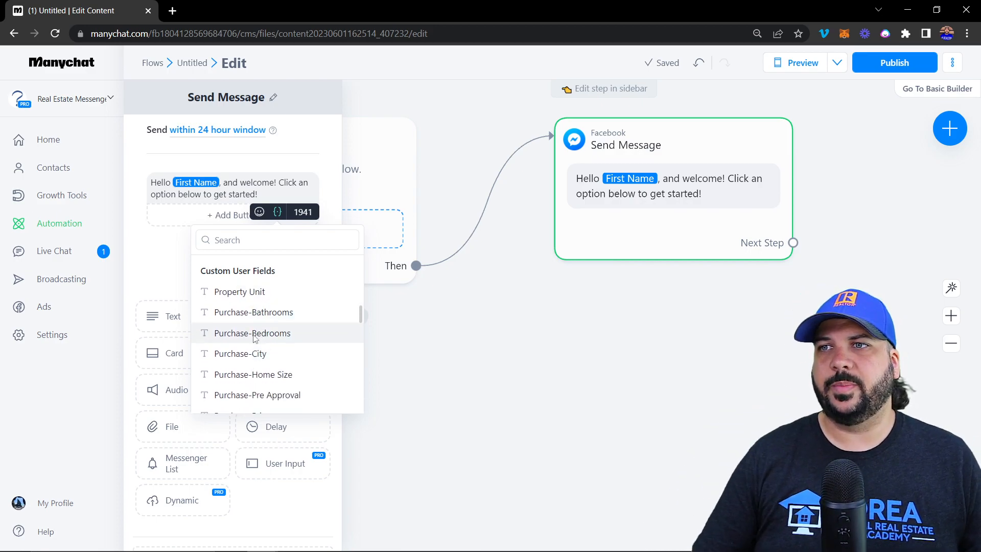
left_click(254, 332)
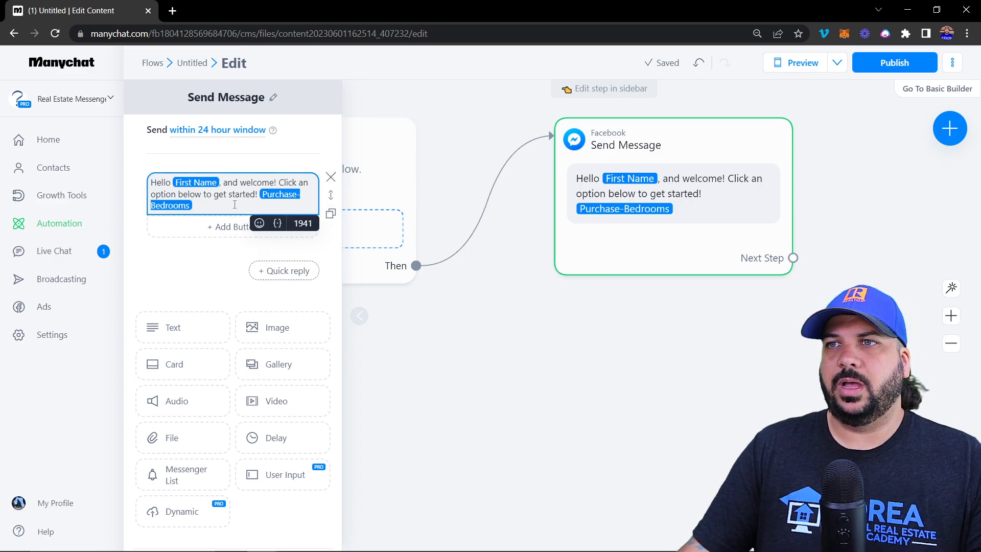
left_click(278, 225)
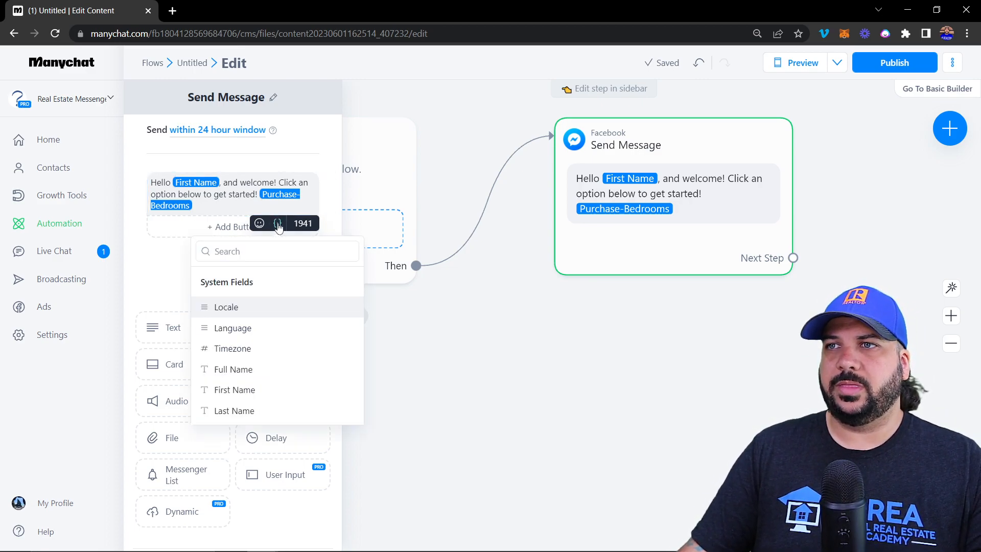
left_click(217, 206)
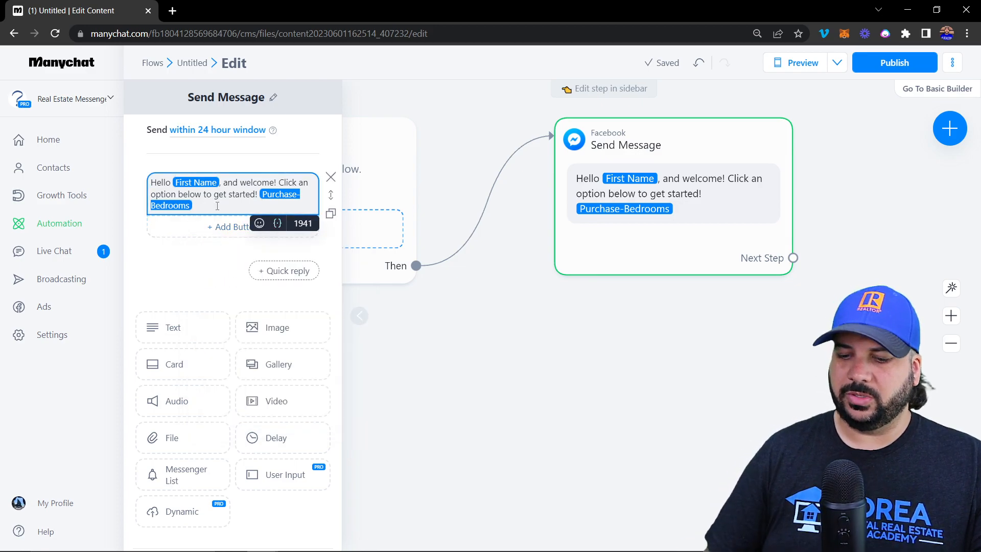
key("BackSpace")
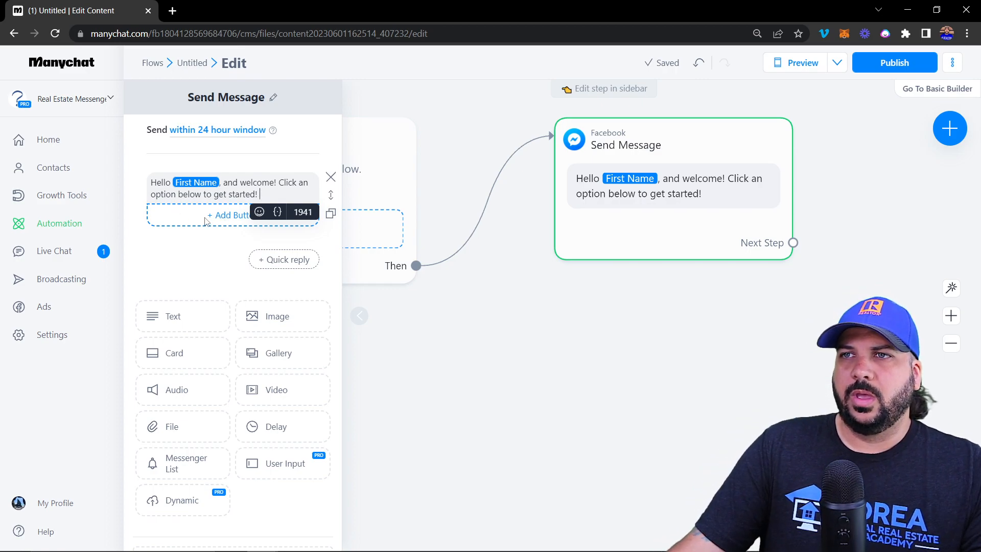
Add a 'Buy' button and a 'Sell' button beneath the greeting text
left_click(205, 220)
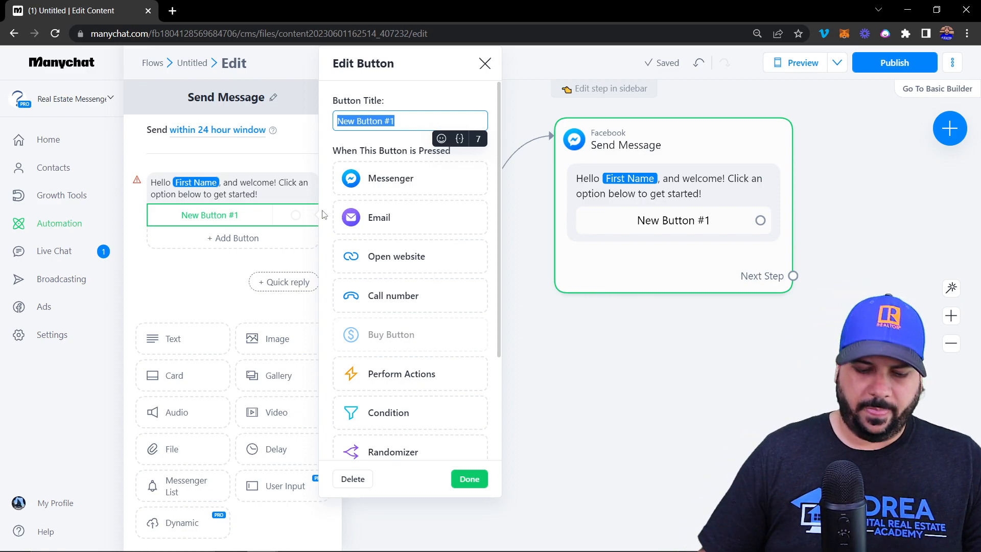
type("Buy")
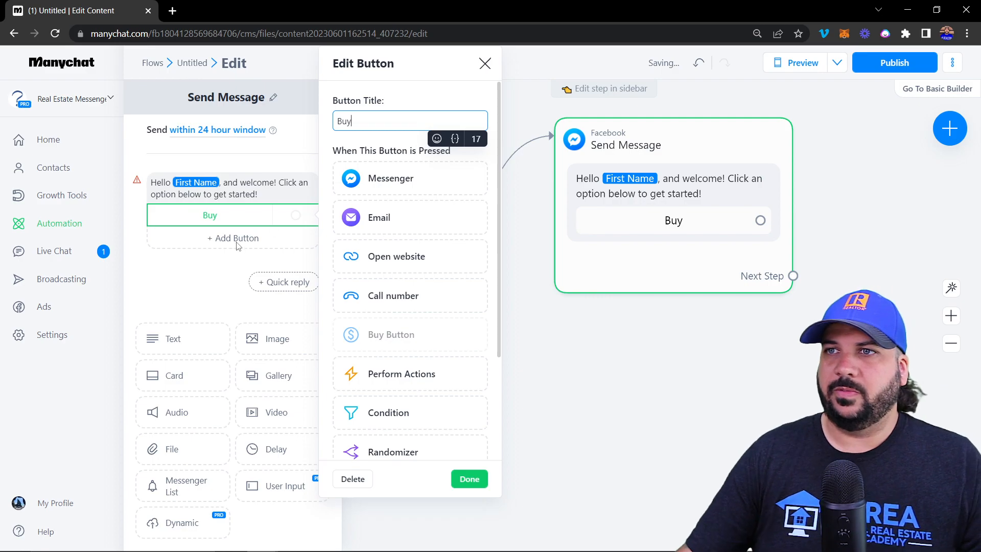
left_click(237, 245)
left_click(238, 246)
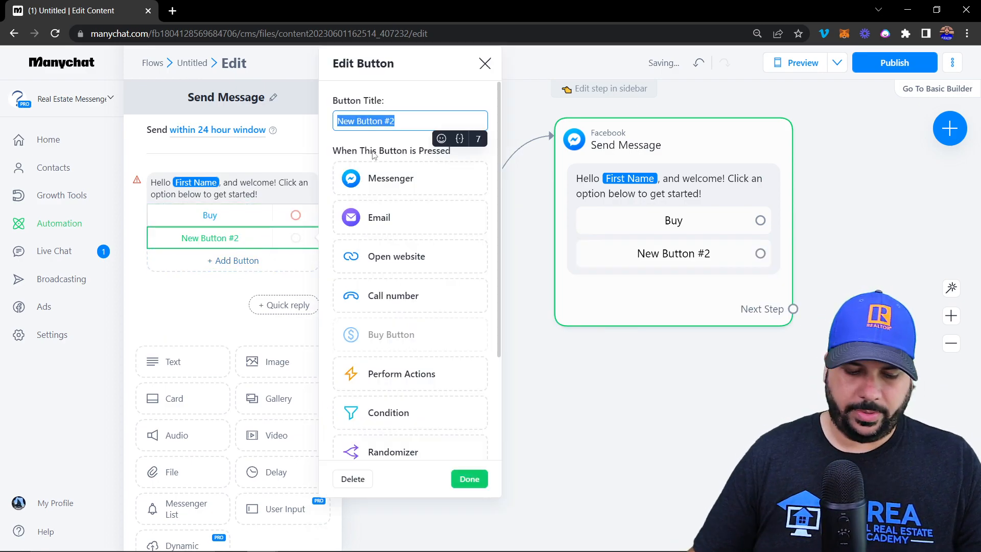
type("Sell")
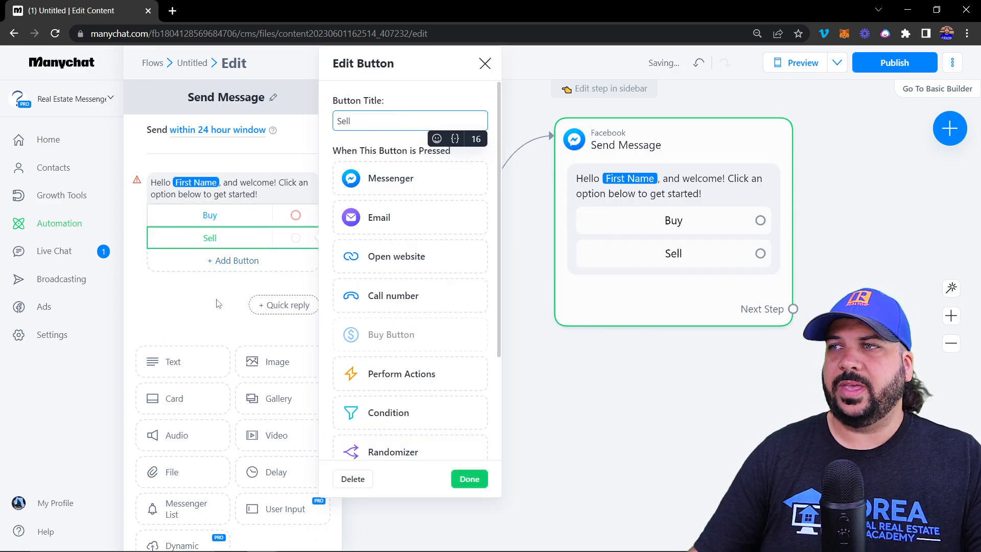
left_click(194, 314)
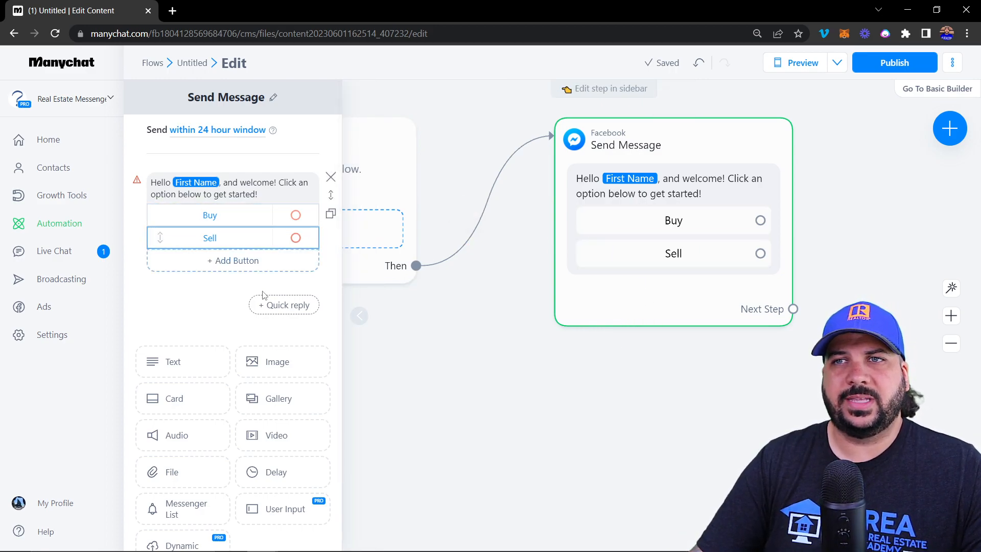
Add two quick replies labelled 'Buy' and 'Sell' under the message
left_click(278, 307)
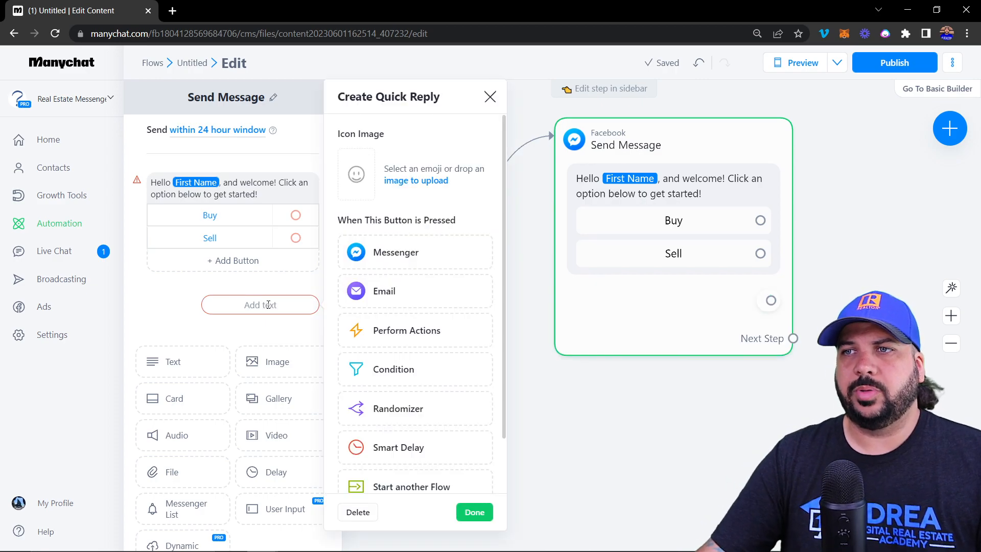
left_click(268, 304)
type("Buy")
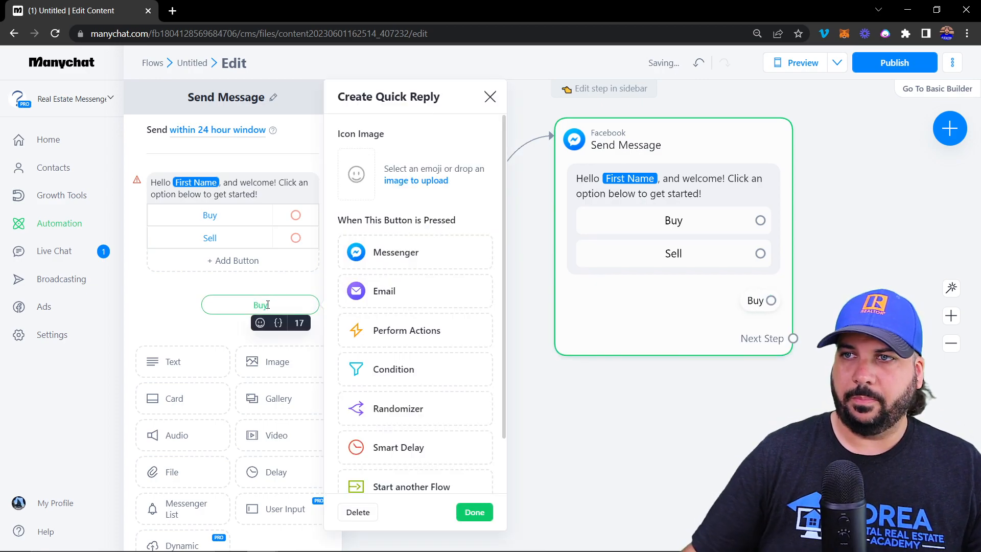
left_click(210, 342)
left_click(284, 331)
left_click(264, 332)
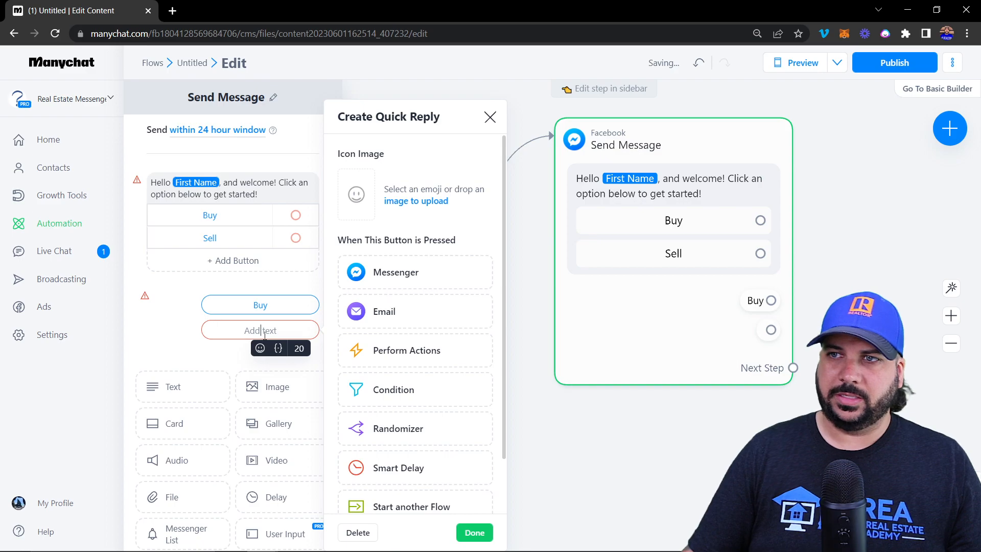
type("Sell")
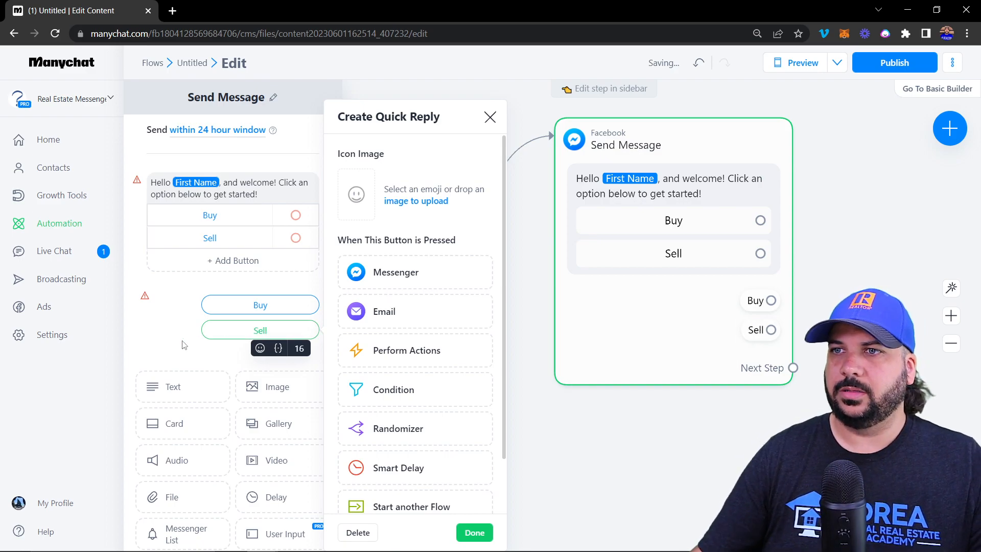
left_click(184, 345)
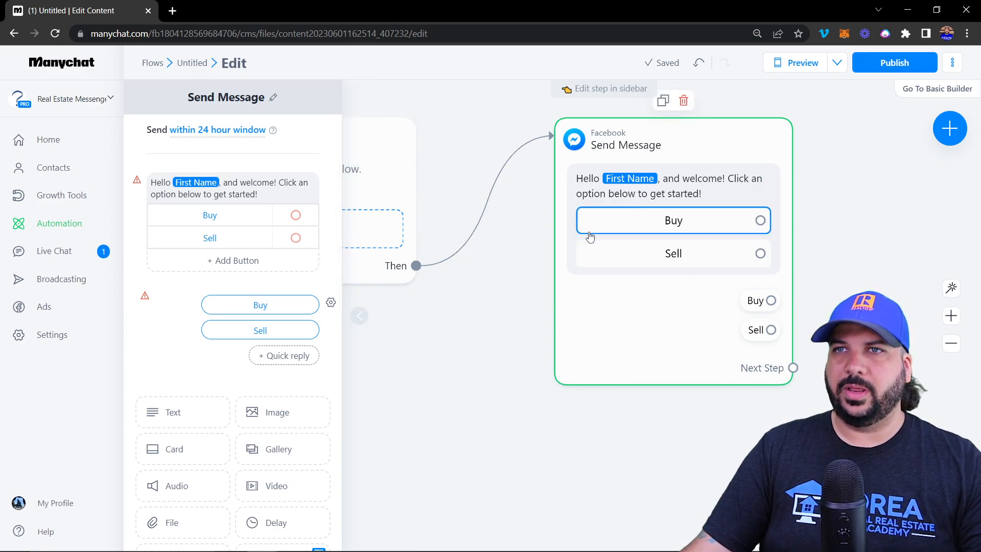
Clear the Sell quick reply's label, then delete both the Sell and Buy quick replies
left_click(332, 302)
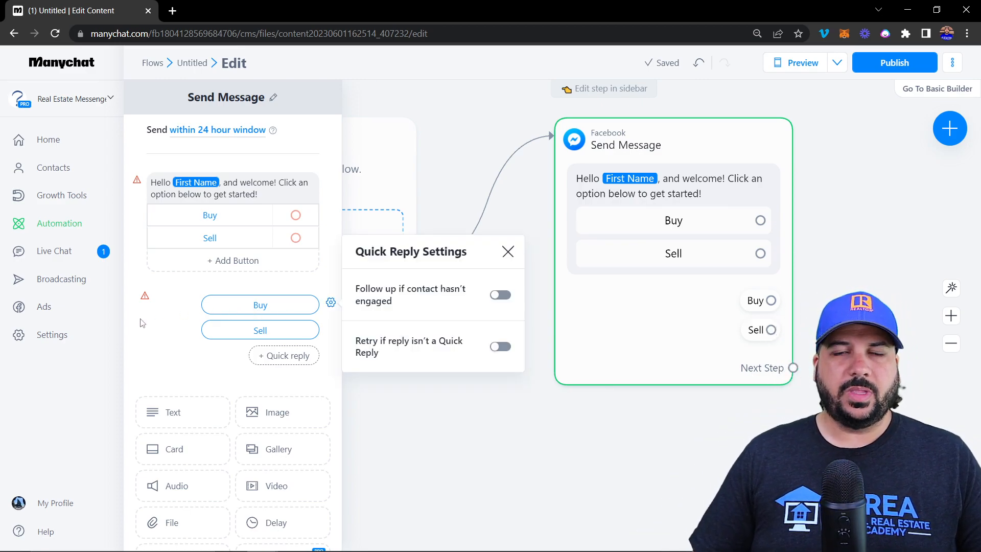
left_click(274, 332)
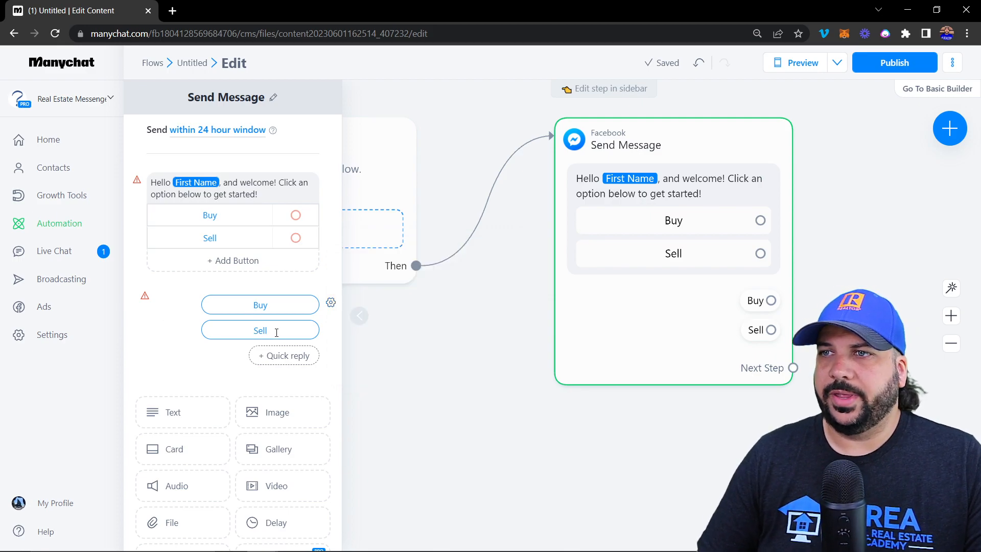
double_click(265, 330)
key("BackSpace")
left_click(208, 356)
left_click(266, 331)
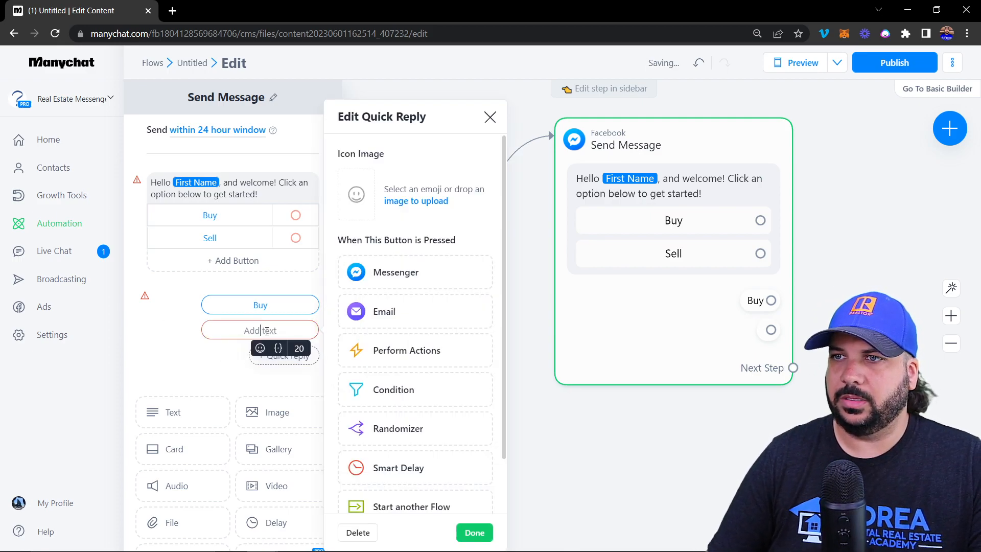
left_click(363, 526)
left_click(357, 512)
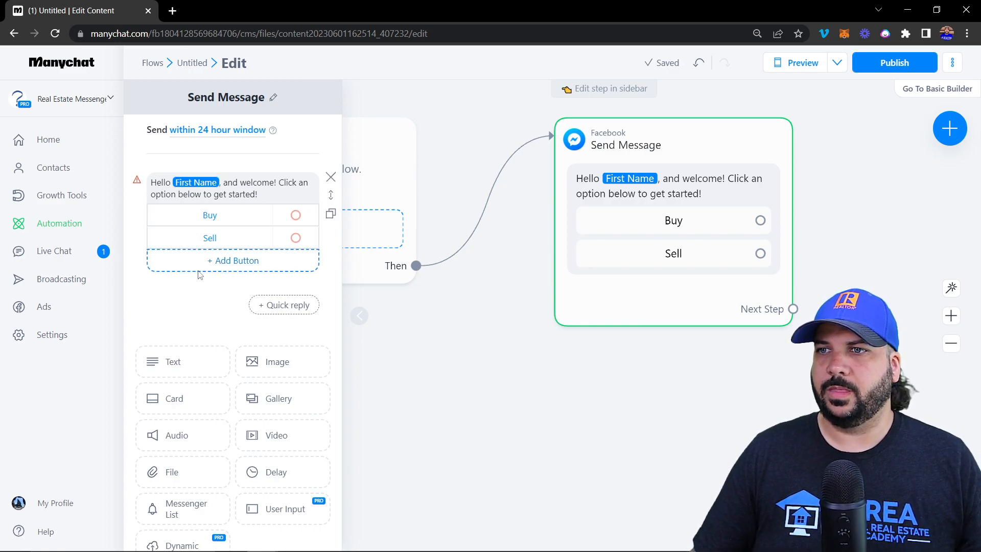
Pan the canvas and drag a link from the Buy button onto empty space
left_click_drag(846, 206, 685, 213)
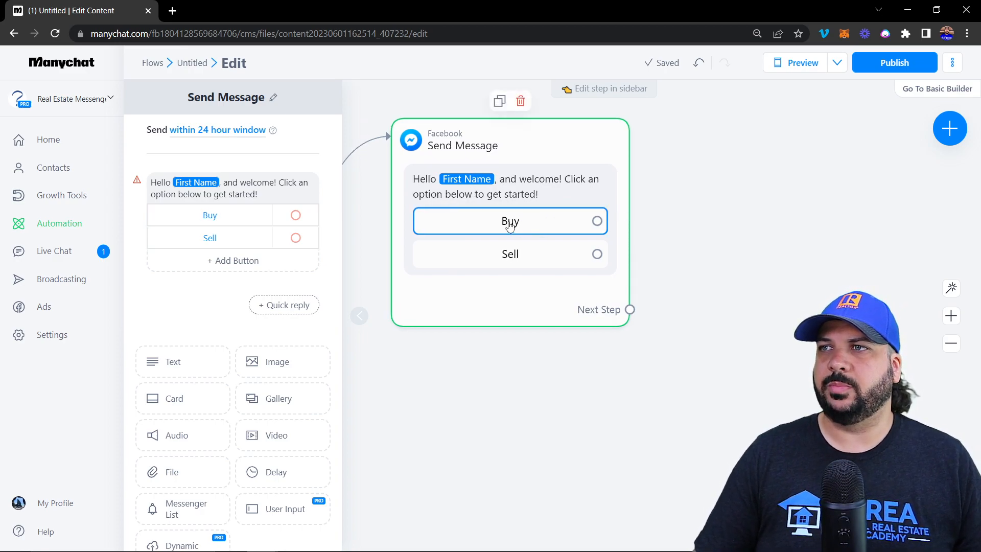
left_click_drag(597, 221, 696, 162)
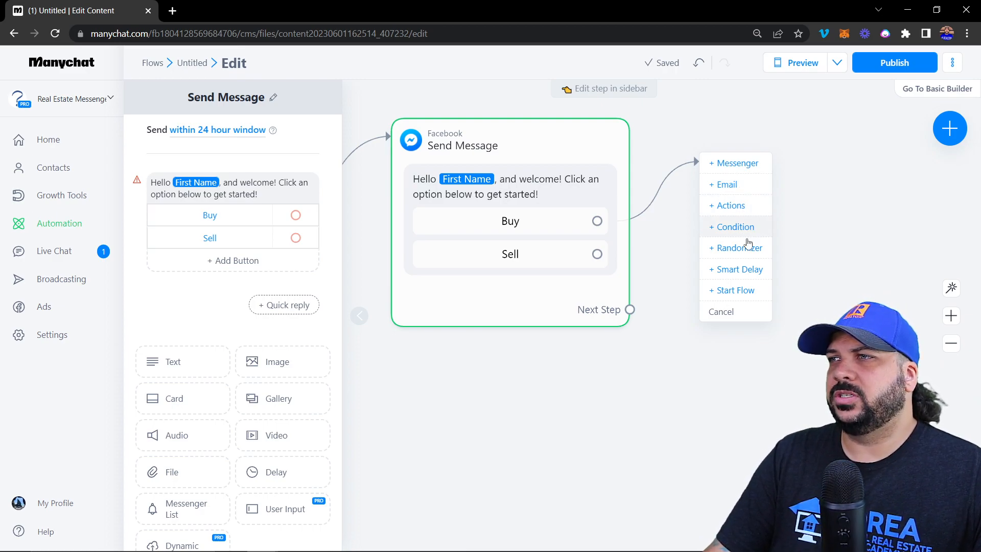
Add a Start Flow step, search 'buyer' and attach Home Buyer Question Flow (IG)
left_click(746, 292)
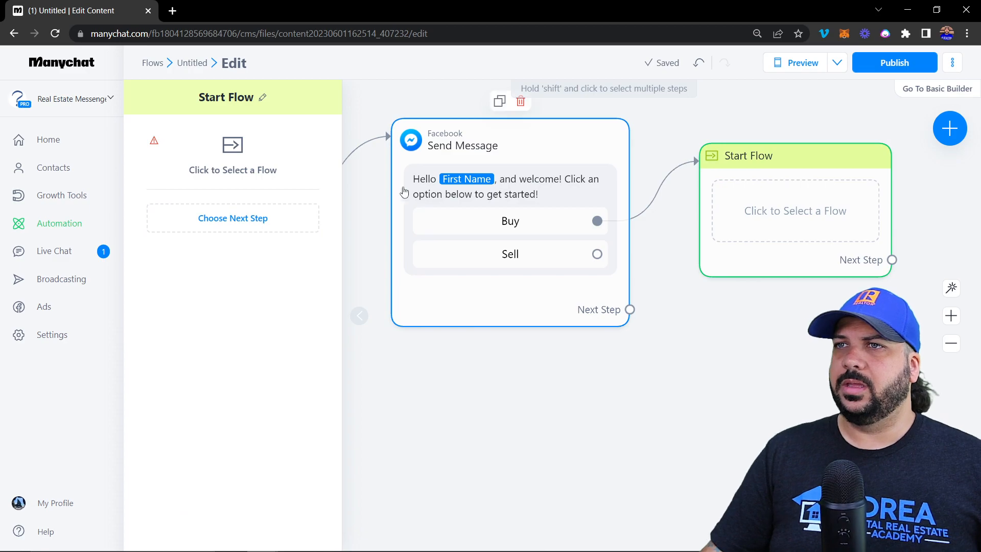
left_click(233, 151)
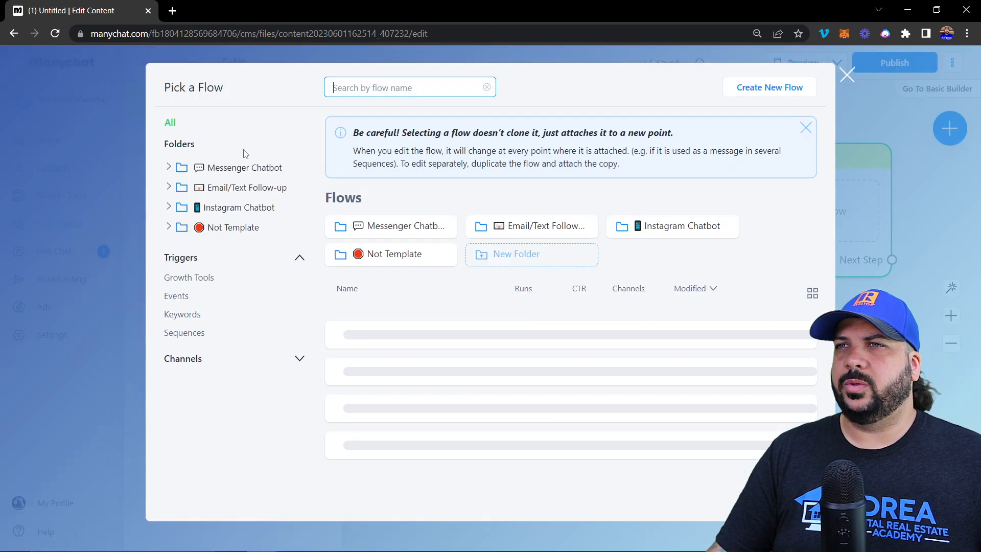
type("buy")
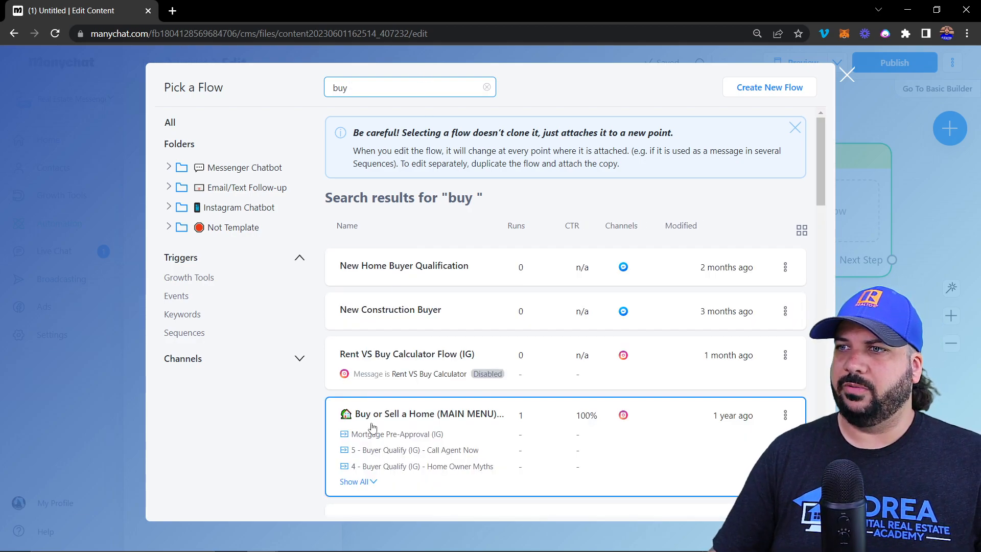
scroll(365, 407, "down", 4)
scroll(423, 404, "up", 5)
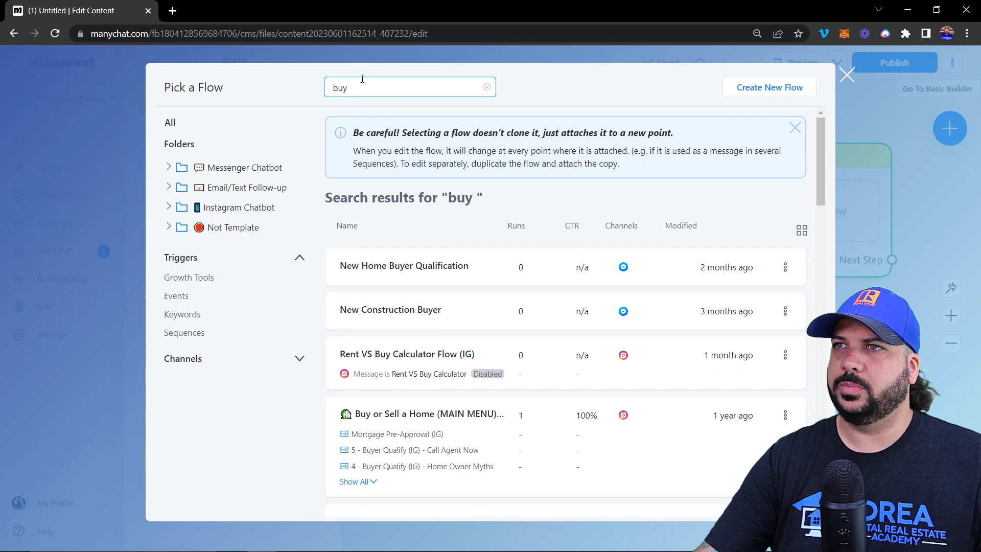
key("BackSpace")
type("er")
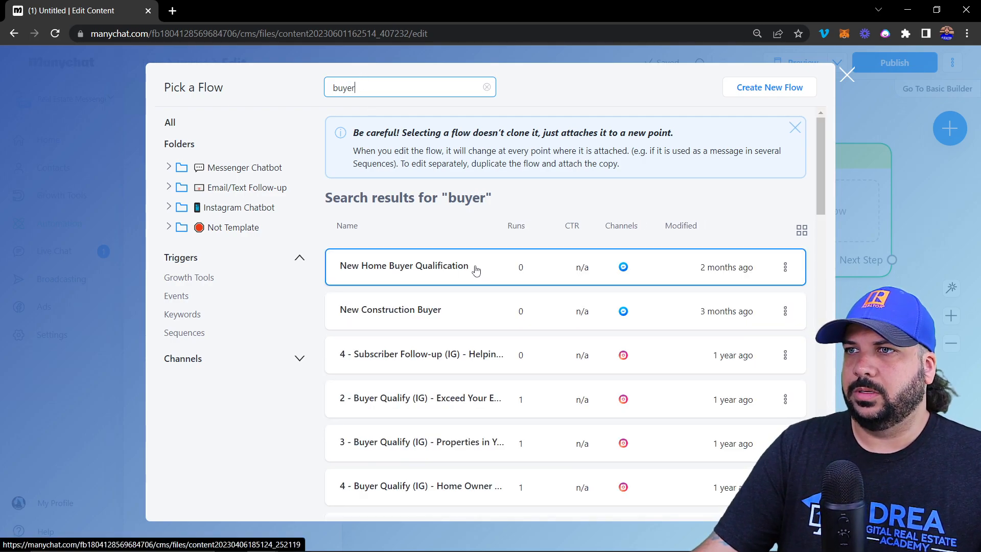
scroll(397, 271, "down", 5)
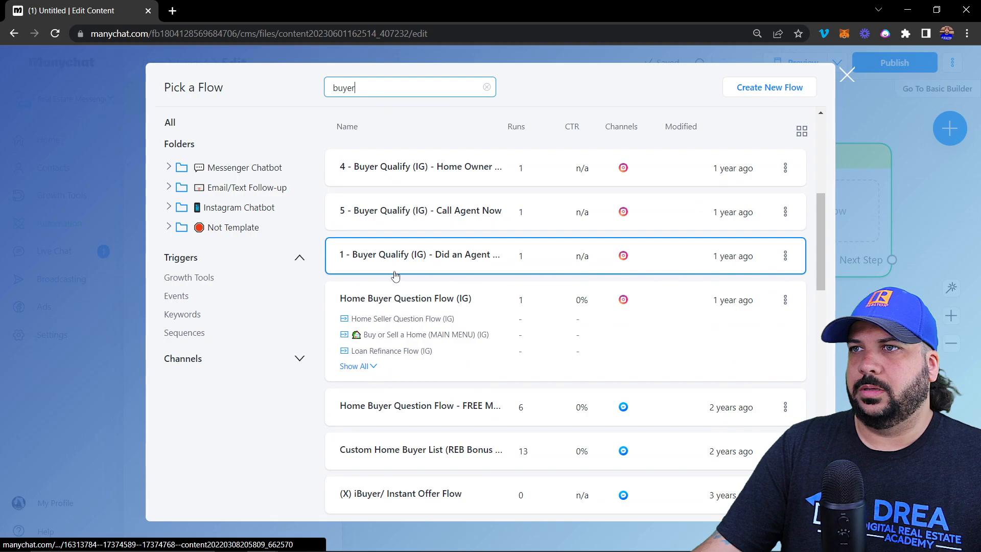
left_click(431, 318)
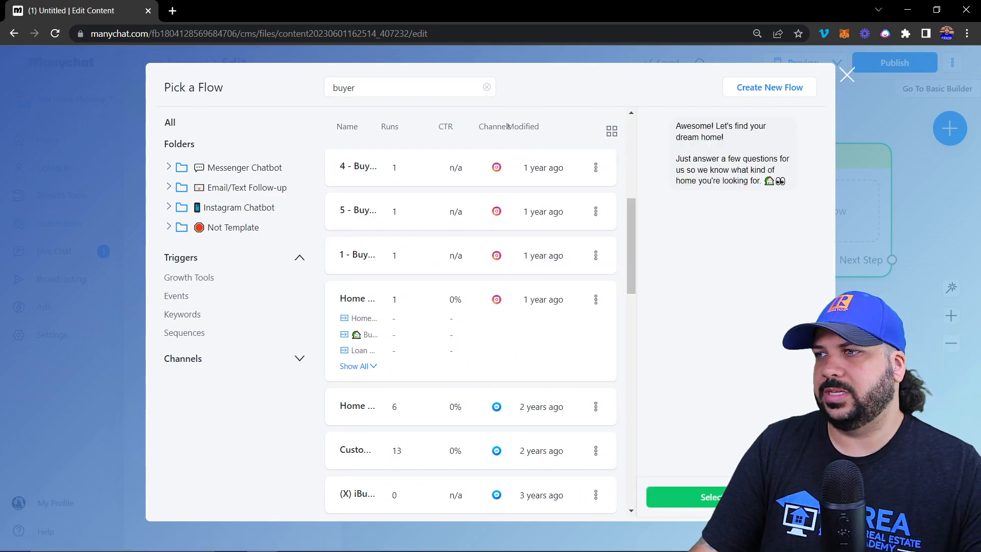
left_click(674, 496)
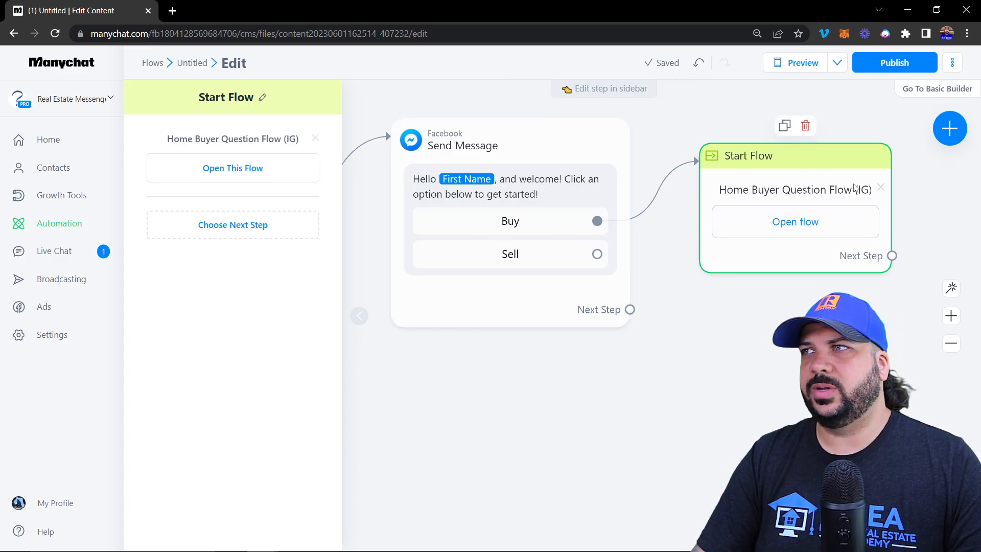
Delete the Start Flow step and link Buy to a new Messenger message reading 'Great! Let help you out'
left_click(803, 126)
left_click(606, 104)
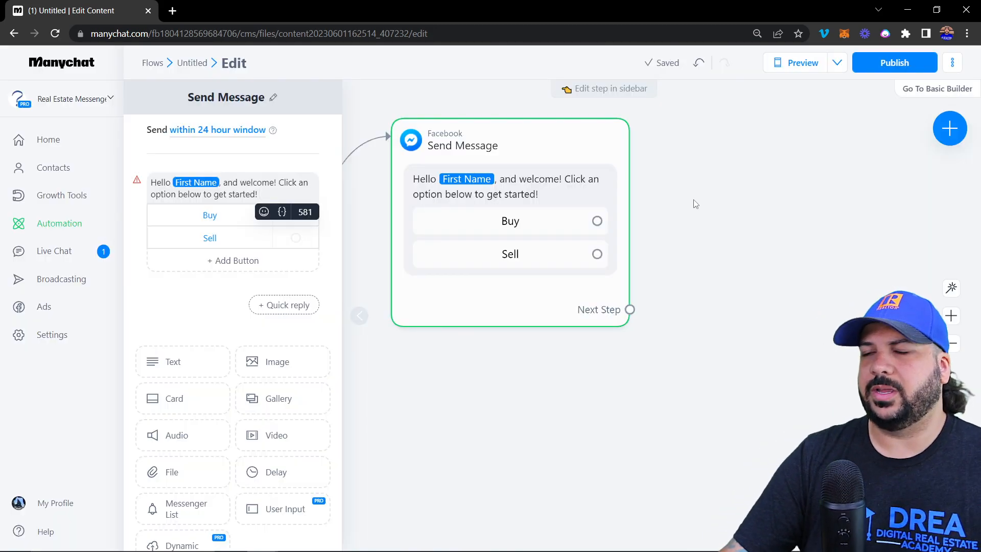
left_click_drag(597, 222, 710, 137)
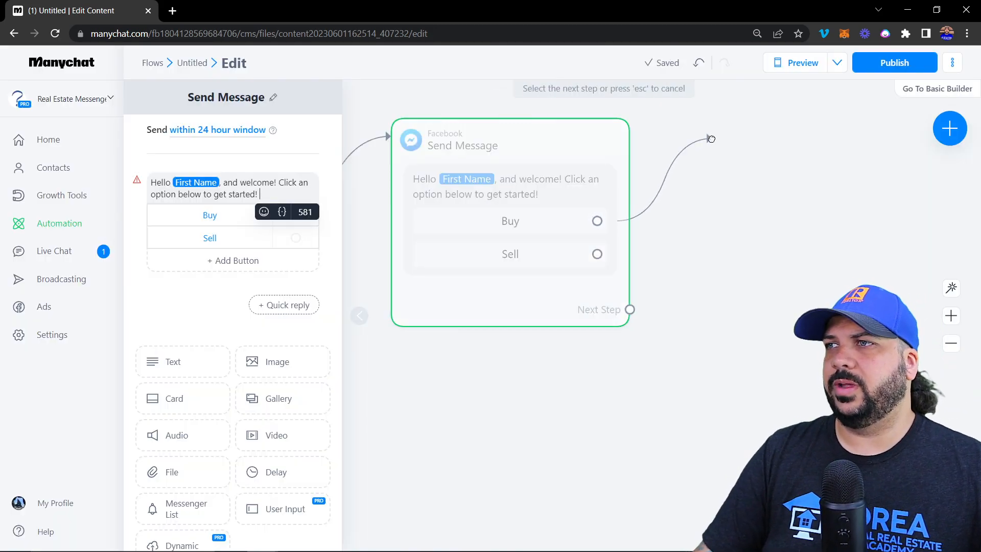
left_click(750, 141)
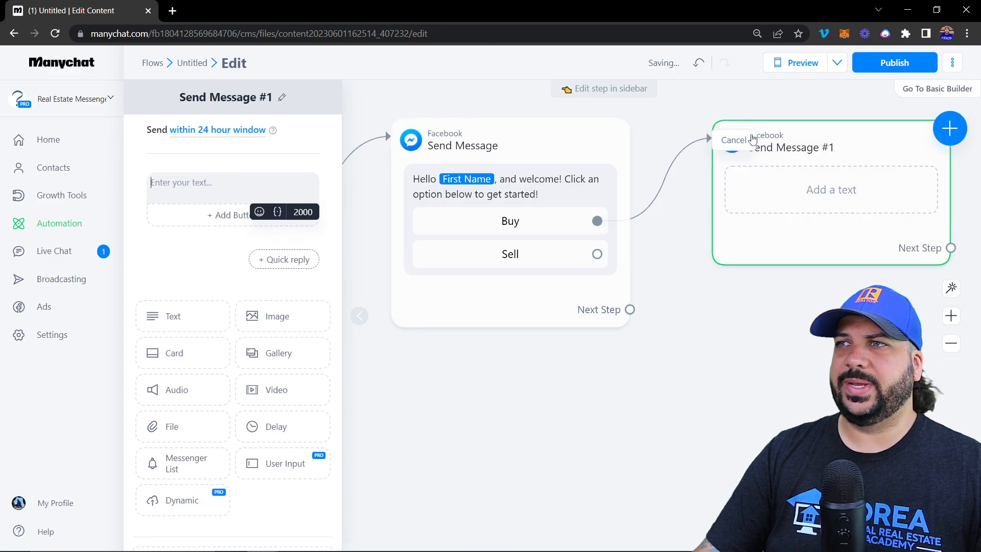
left_click(234, 184)
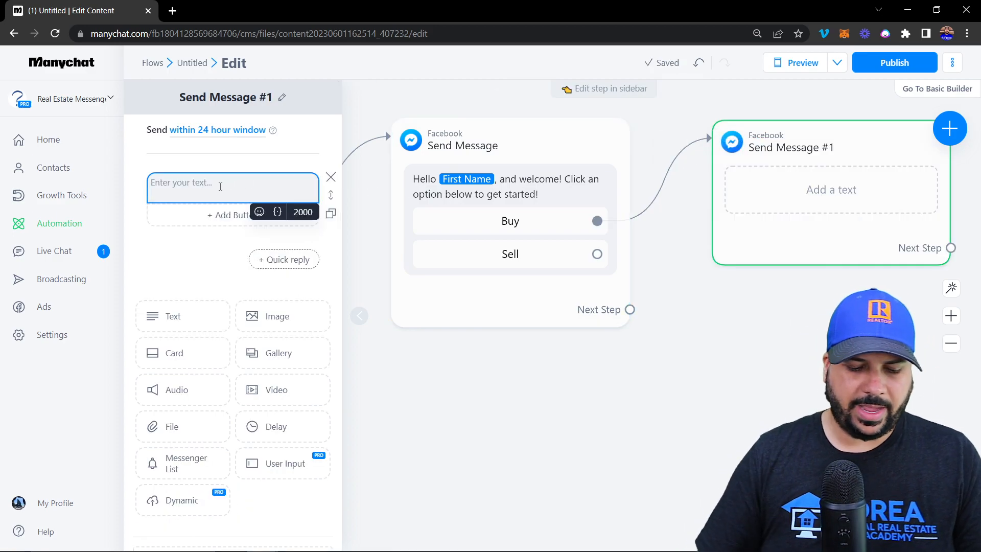
type("Great")
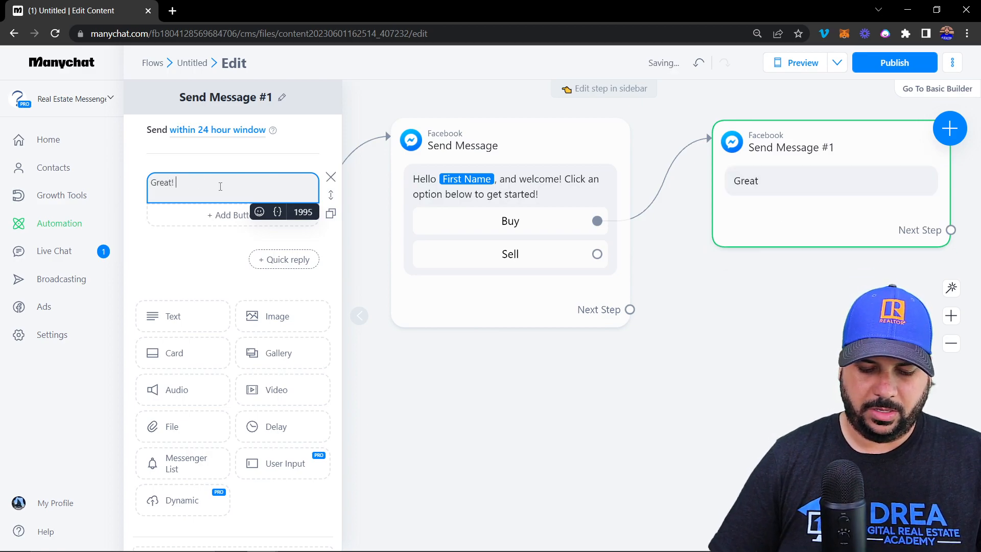
type("! Let help you out!")
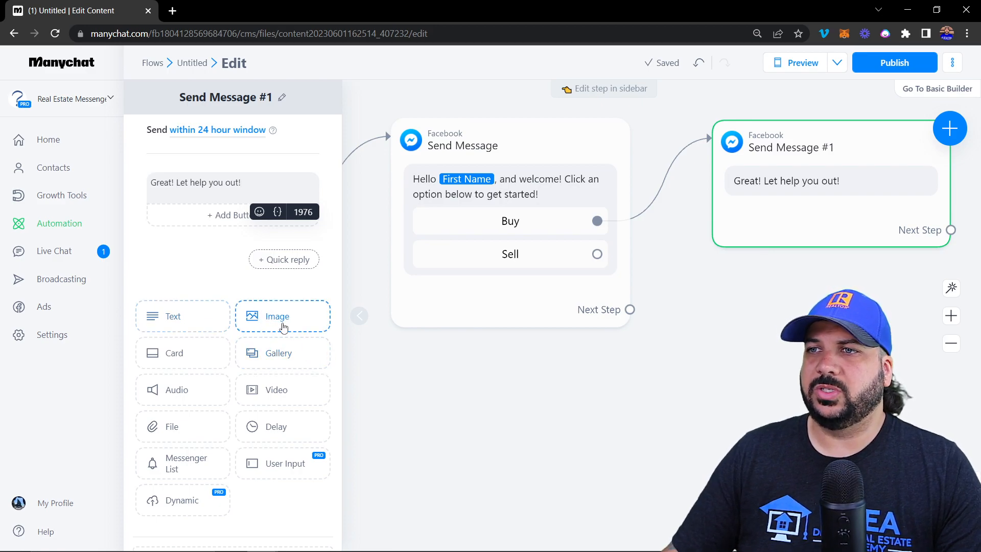
left_click(281, 325)
left_click_drag(221, 290, 212, 179)
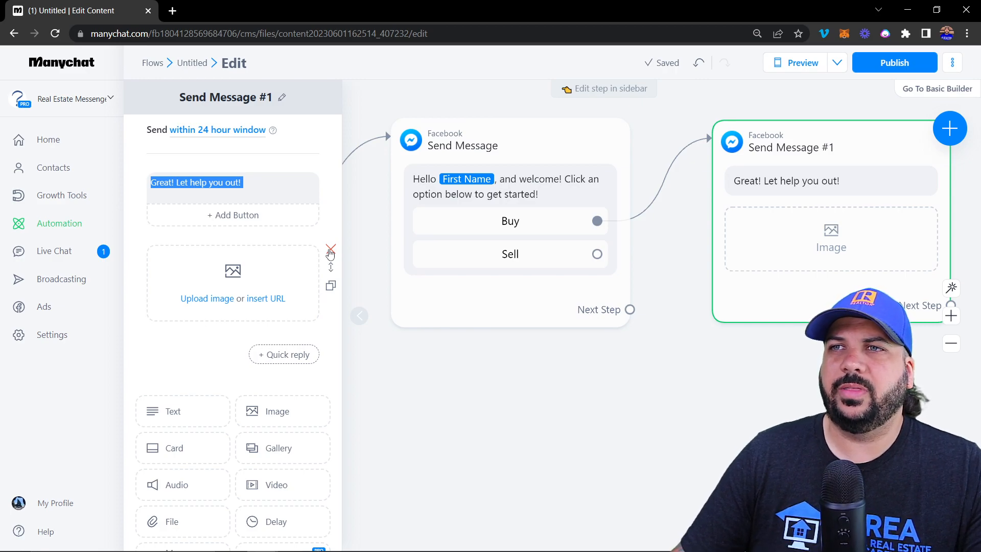
left_click(290, 234)
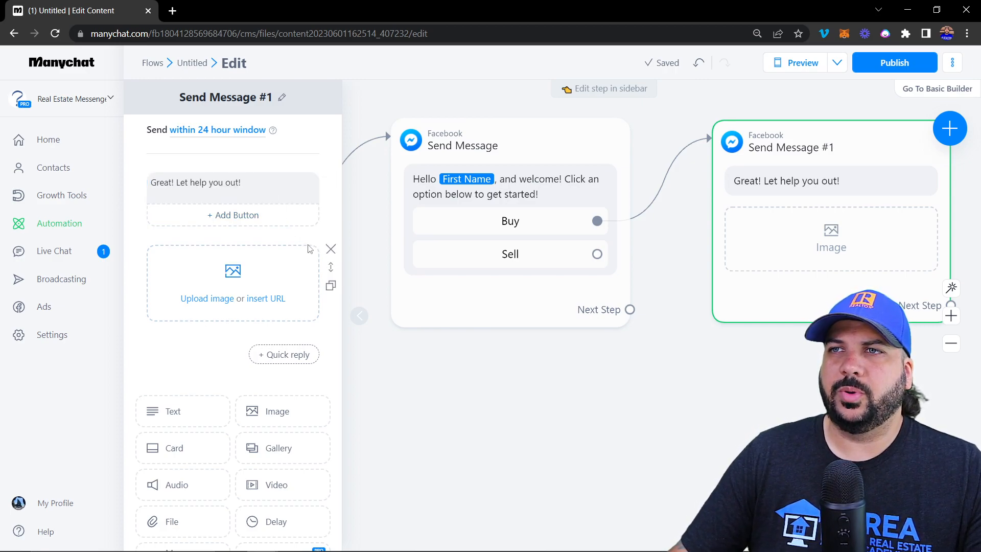
left_click(331, 250)
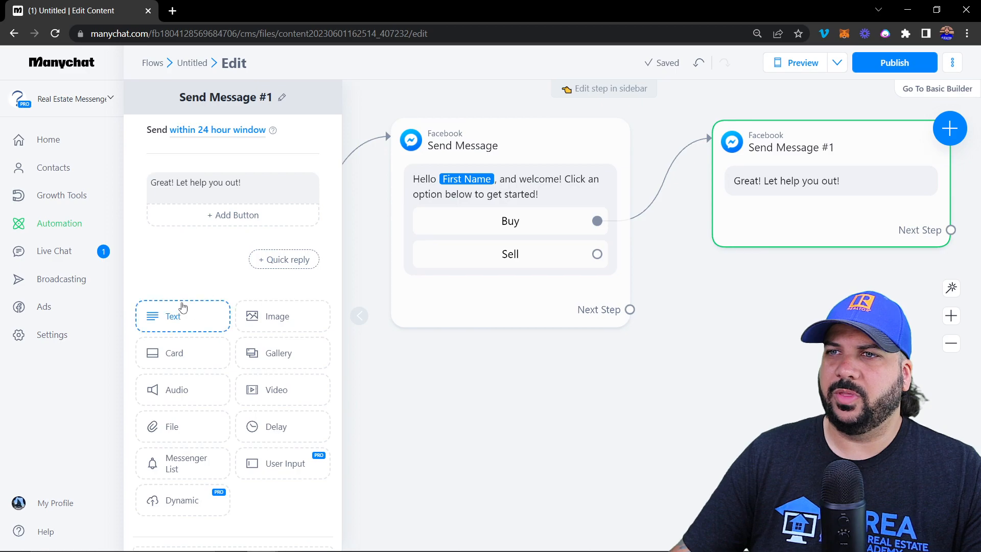
Add a card gallery with three cards, then navigate back to the first card
left_click(176, 356)
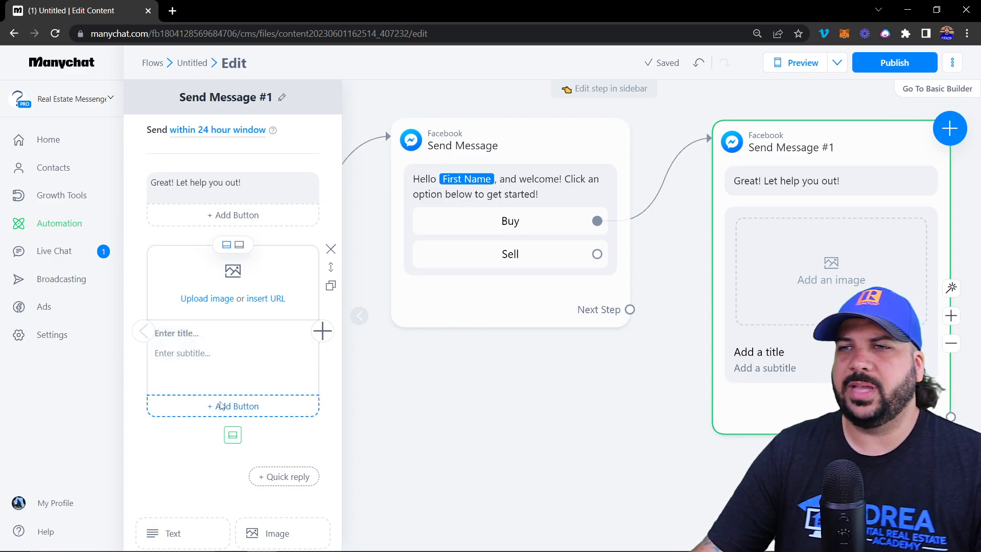
left_click(322, 331)
scroll(226, 390, "down", 4)
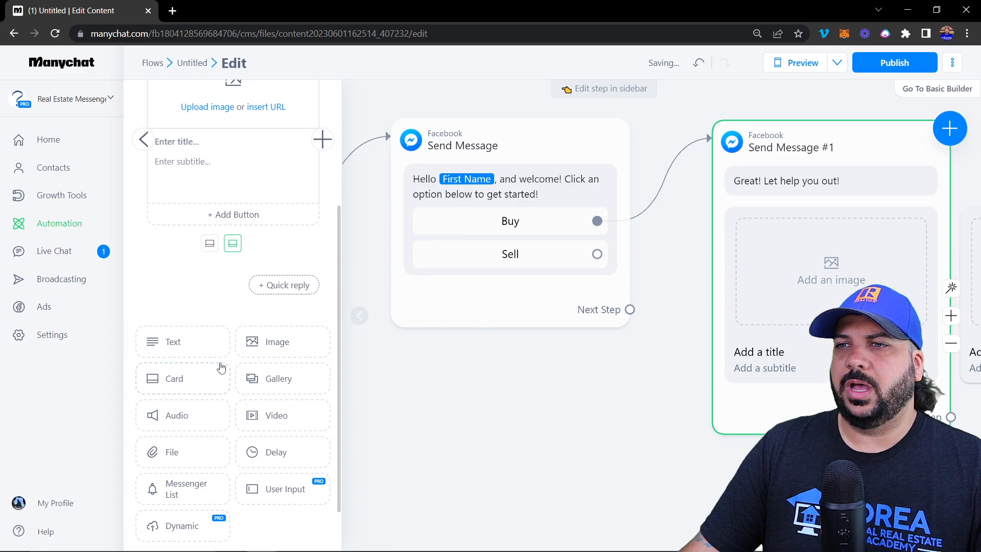
scroll(221, 368, "up", 3)
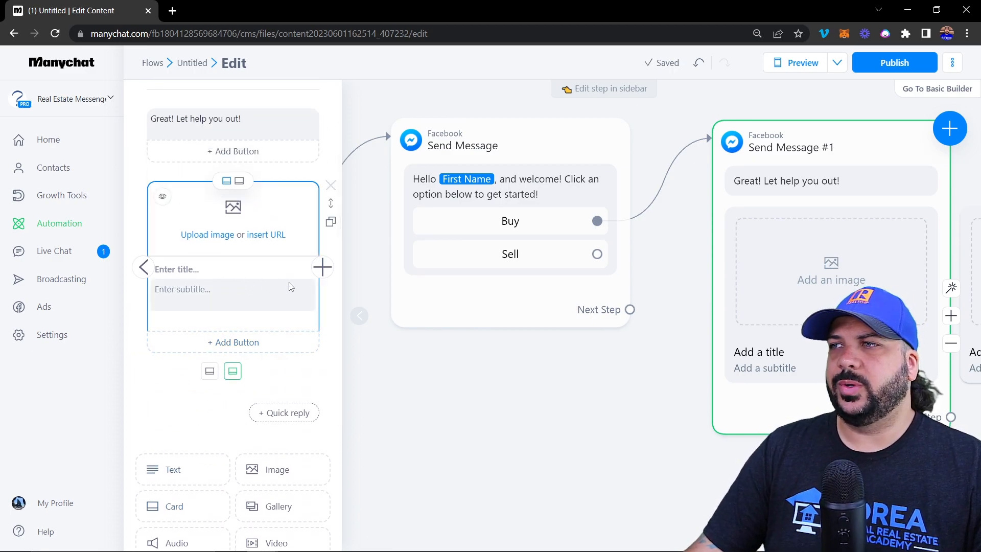
left_click(322, 267)
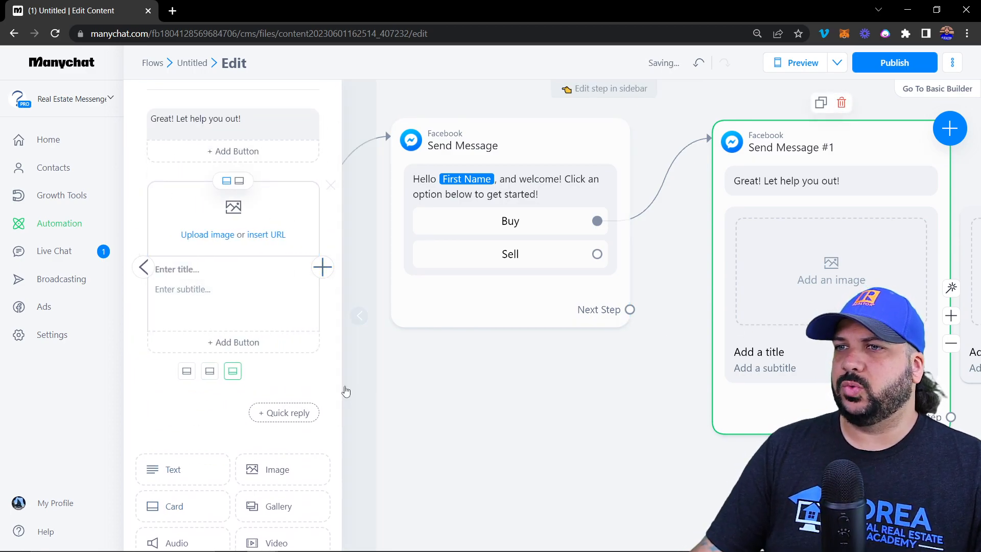
left_click(210, 371)
left_click(210, 371)
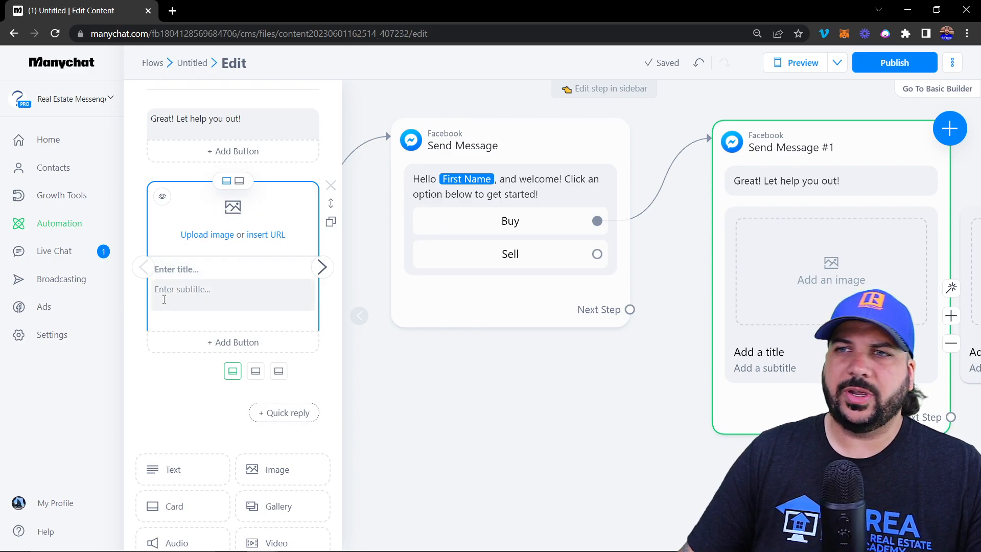
Add an Open website button to the gallery card, then delete that card
left_click(225, 342)
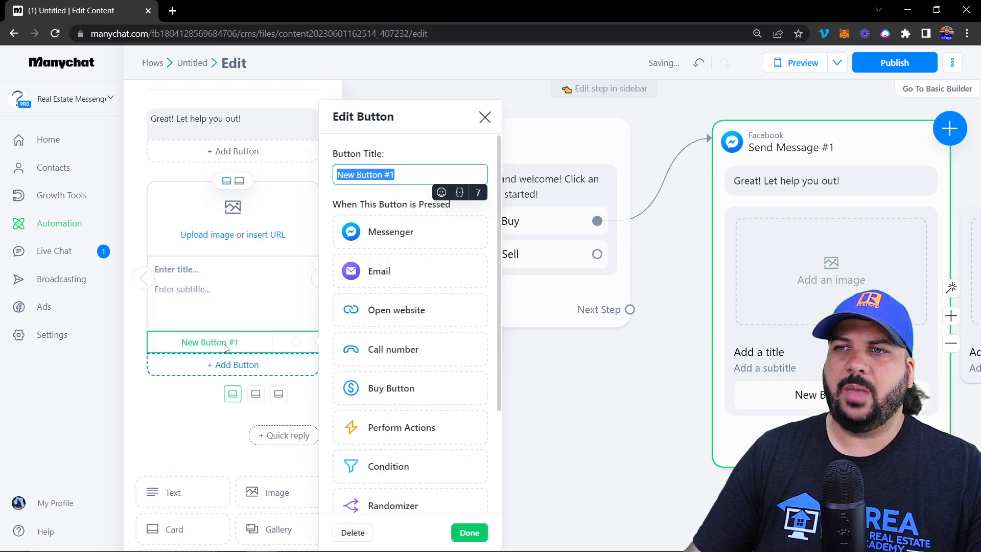
left_click(386, 310)
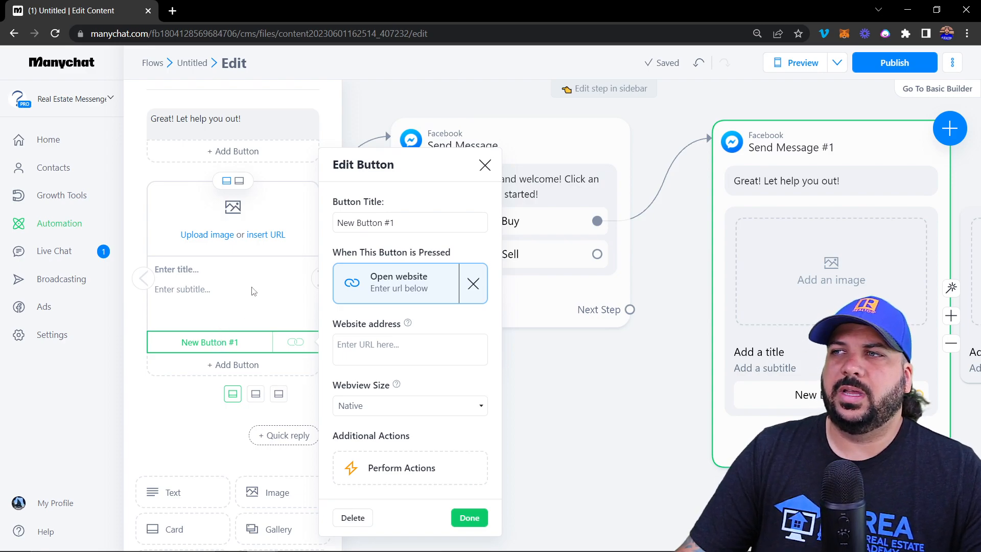
left_click(485, 165)
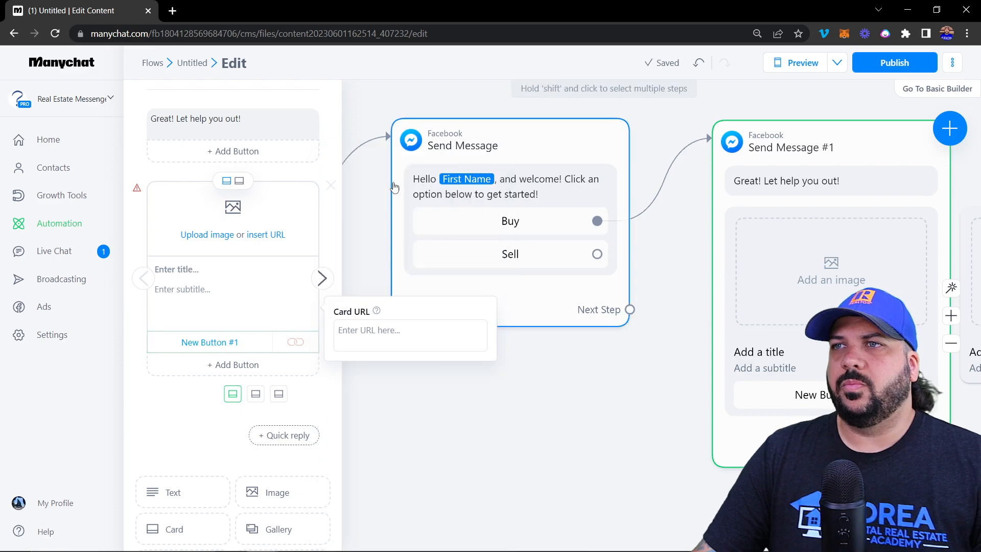
left_click(329, 186)
left_click(580, 132)
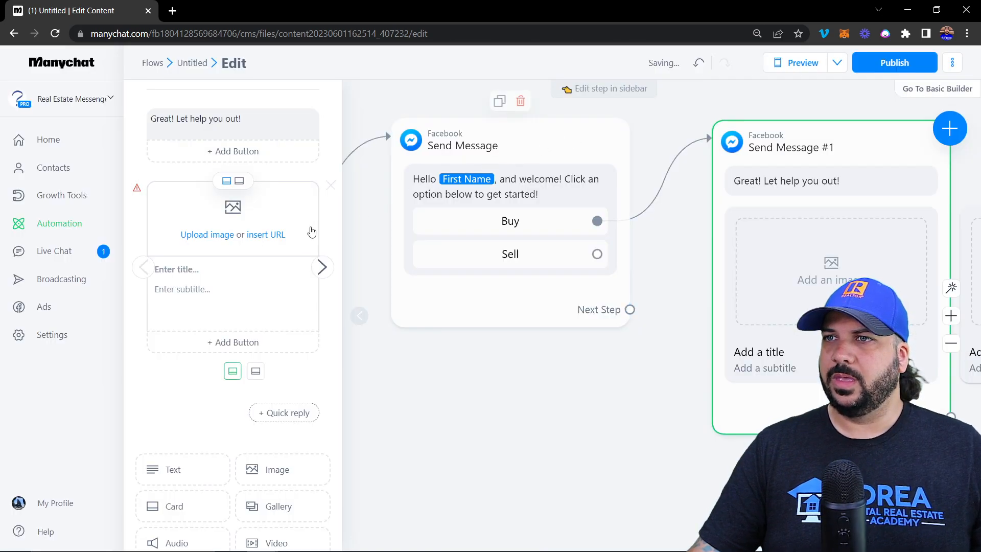
left_click(330, 187)
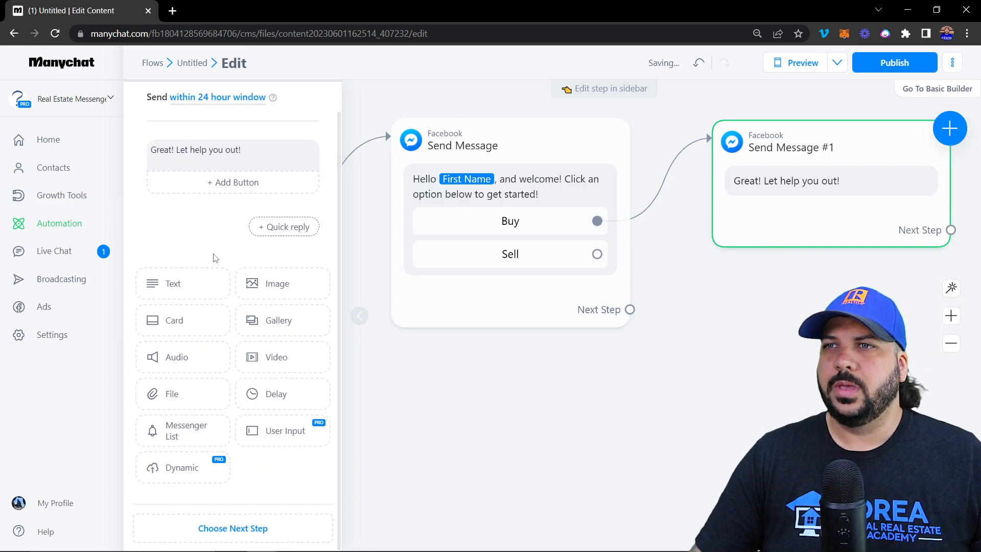
left_click(168, 357)
left_click(330, 186)
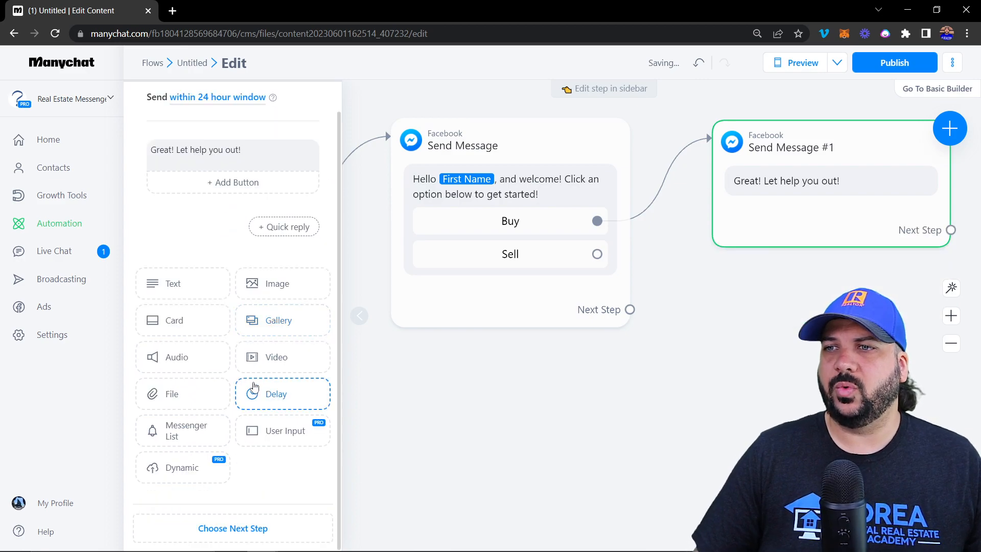
left_click(274, 358)
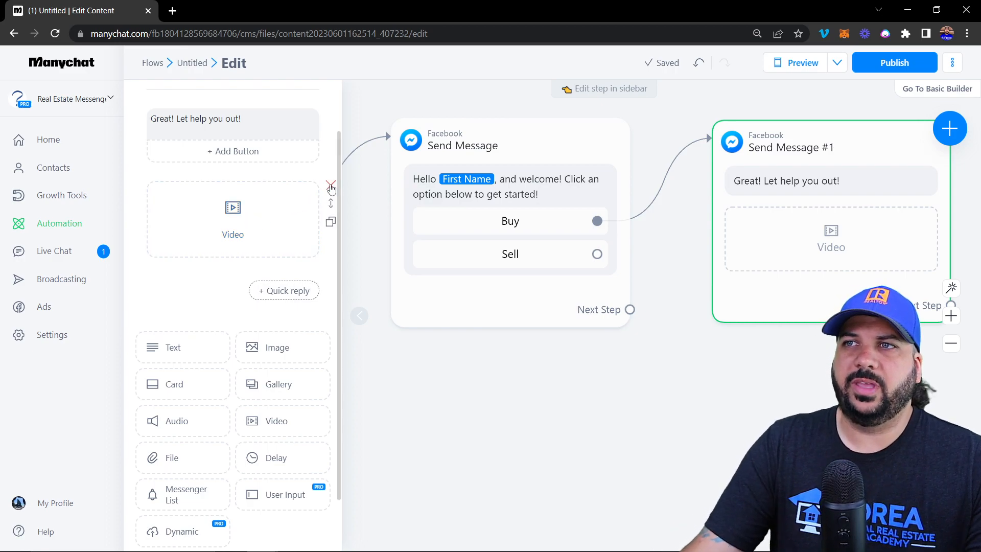
left_click(331, 185)
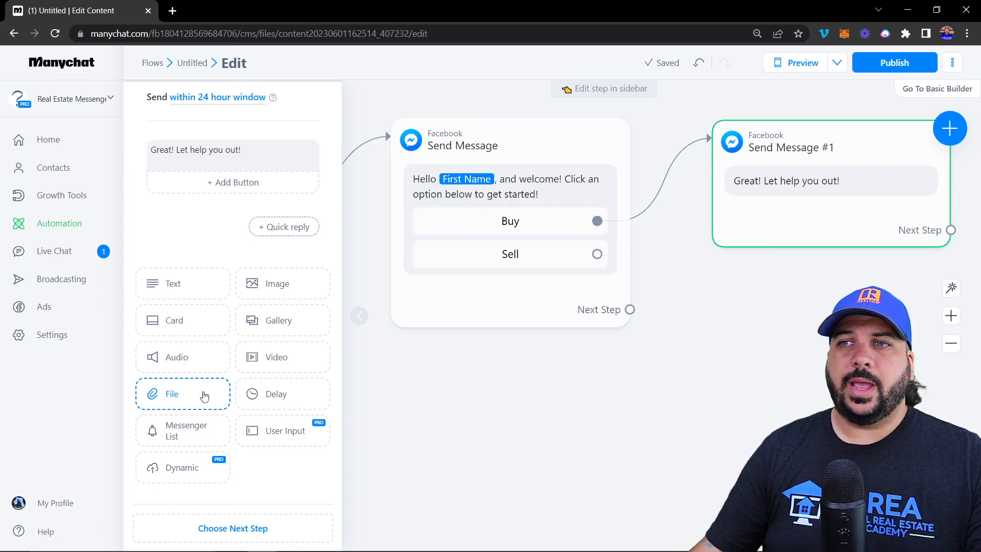
left_click(282, 398)
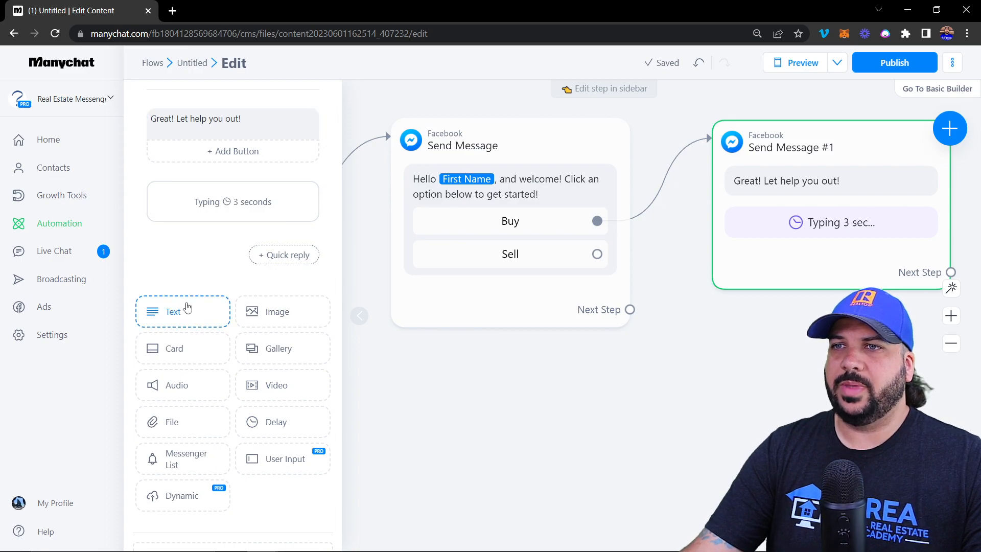
left_click(185, 310)
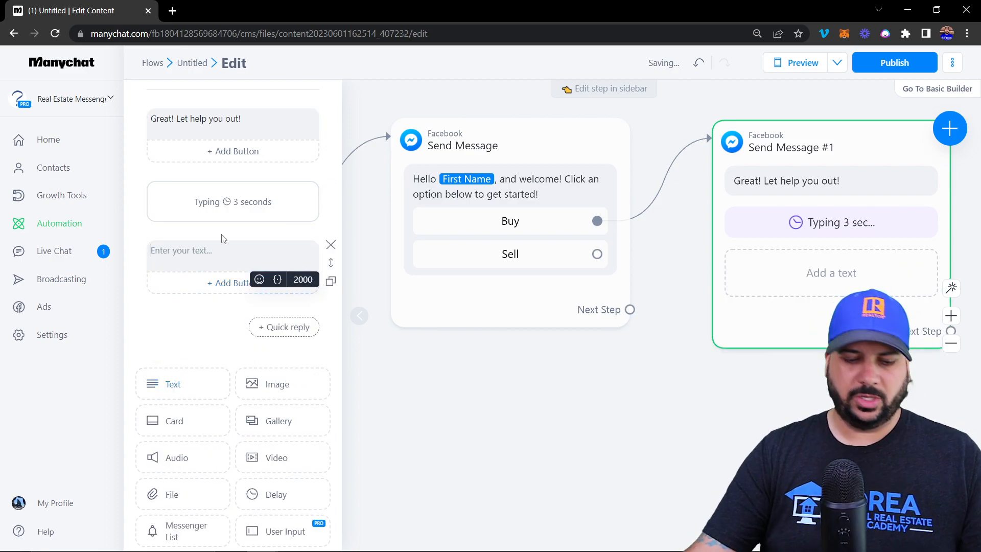
type("click")
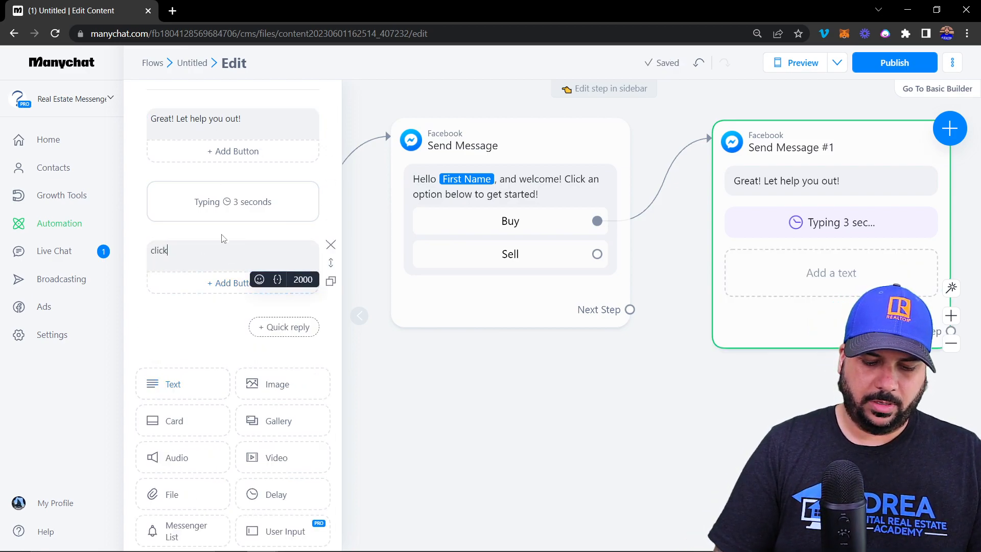
type(" belopww")
left_click(202, 133)
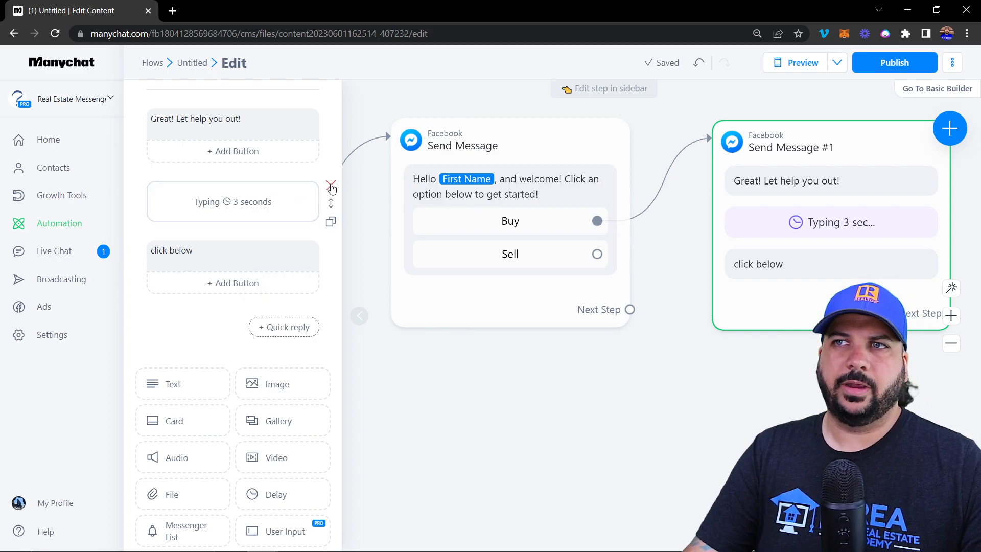
left_click(330, 186)
left_click(331, 186)
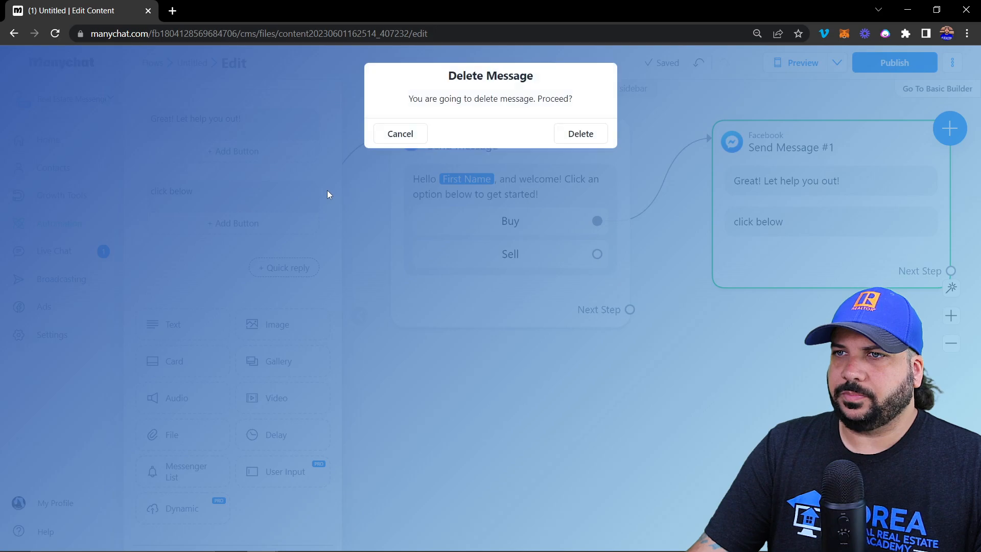
left_click(582, 134)
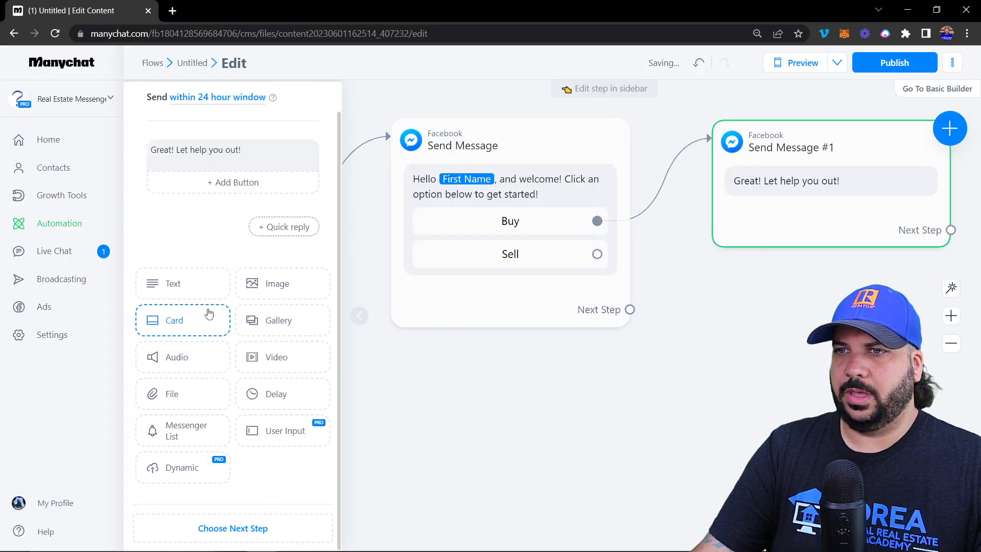
Add an empty User Input question below the greeting in Send Message #1 and open Edit User Input
left_click(274, 443)
left_click(270, 213)
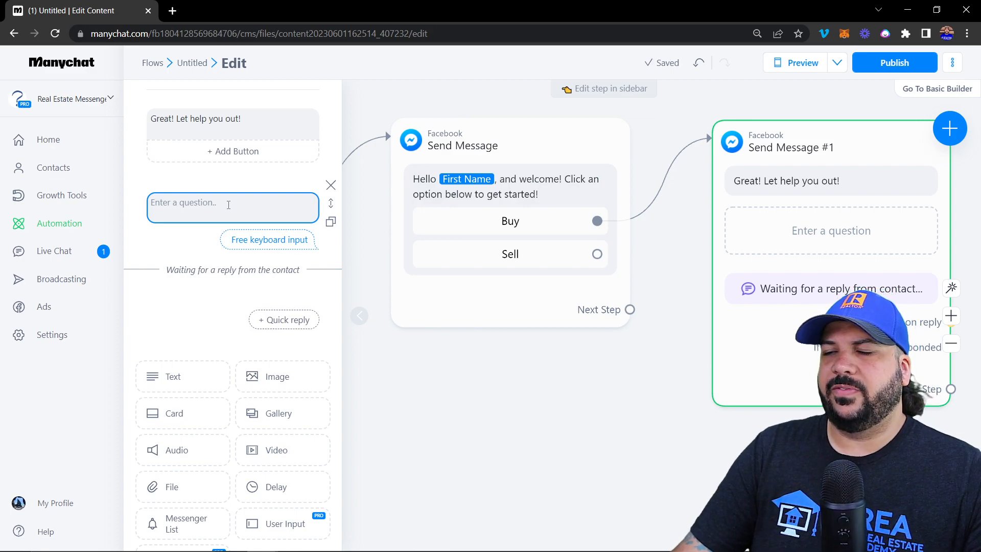
scroll(230, 204, "down", 2)
scroll(231, 202, "up", 2)
left_click(231, 203)
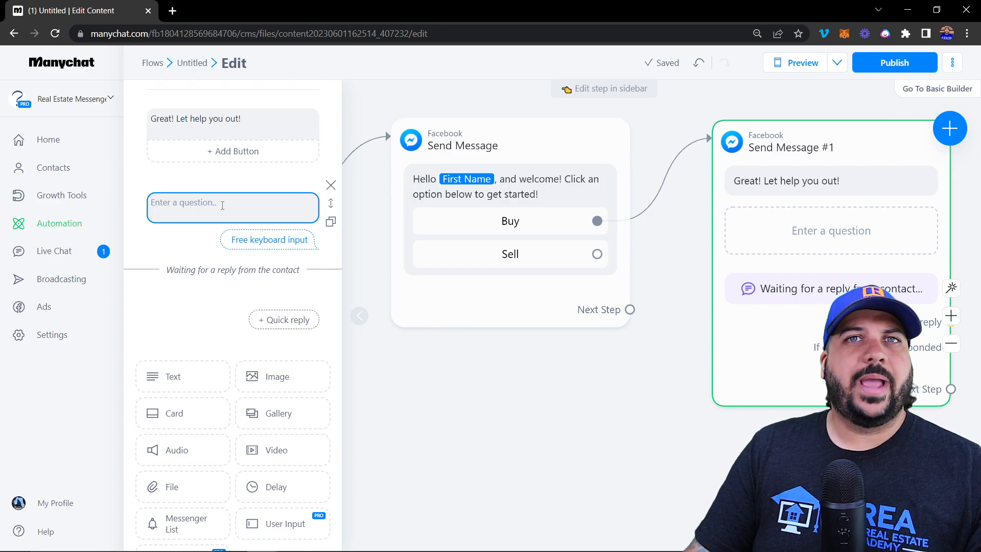
left_click(222, 205)
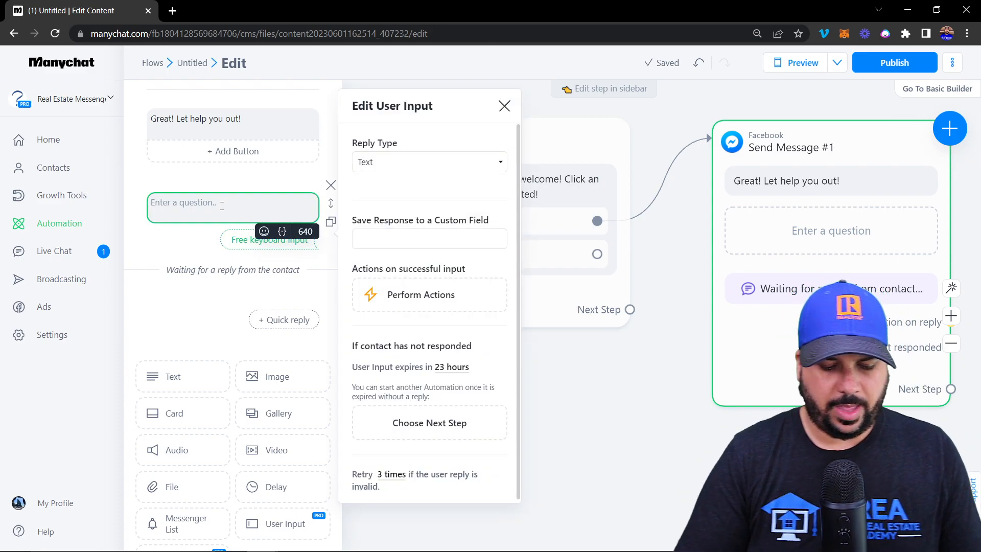
Enter 'How many bedrooms' as the question text and reopen its settings to view reply types
type("How many bedrooms")
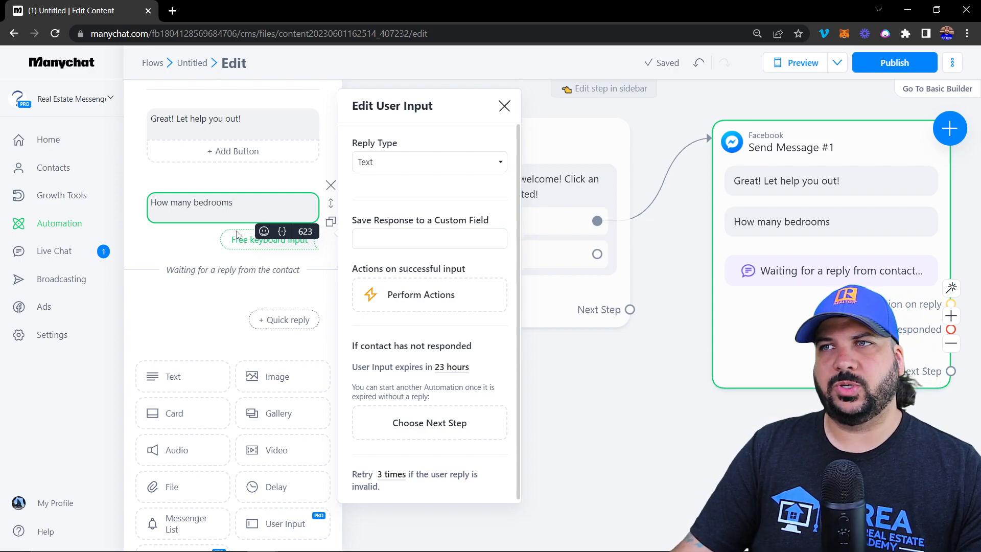
left_click(242, 134)
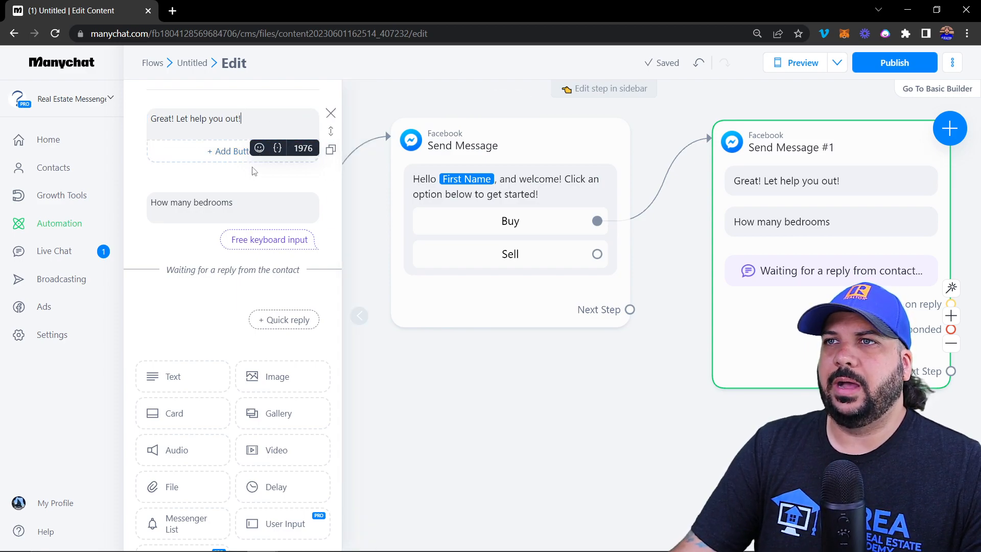
left_click(242, 200)
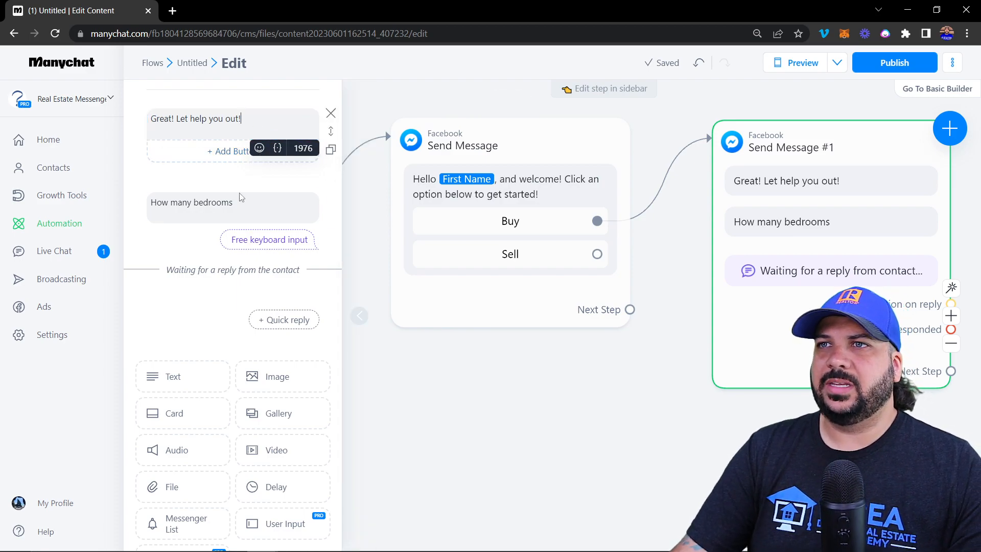
left_click(259, 216)
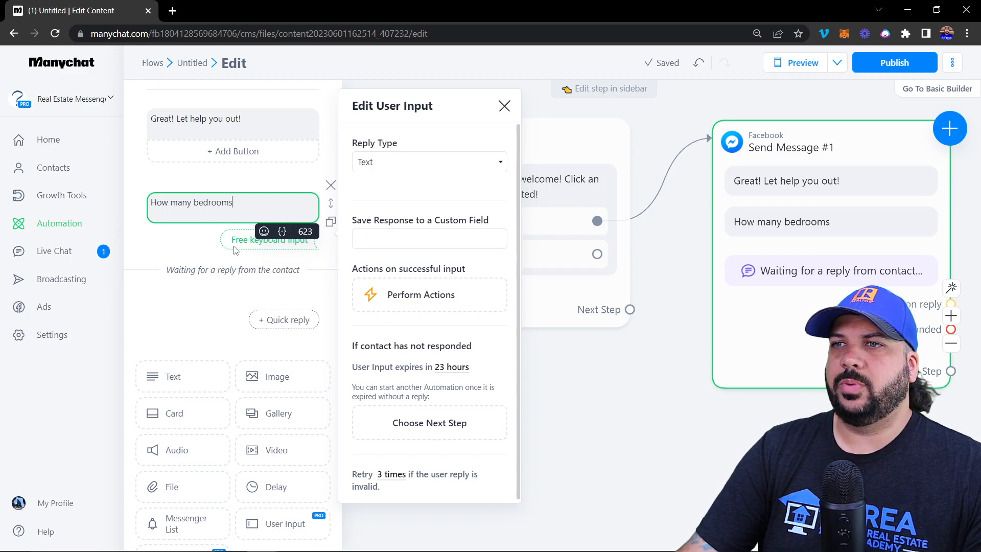
left_click(399, 163)
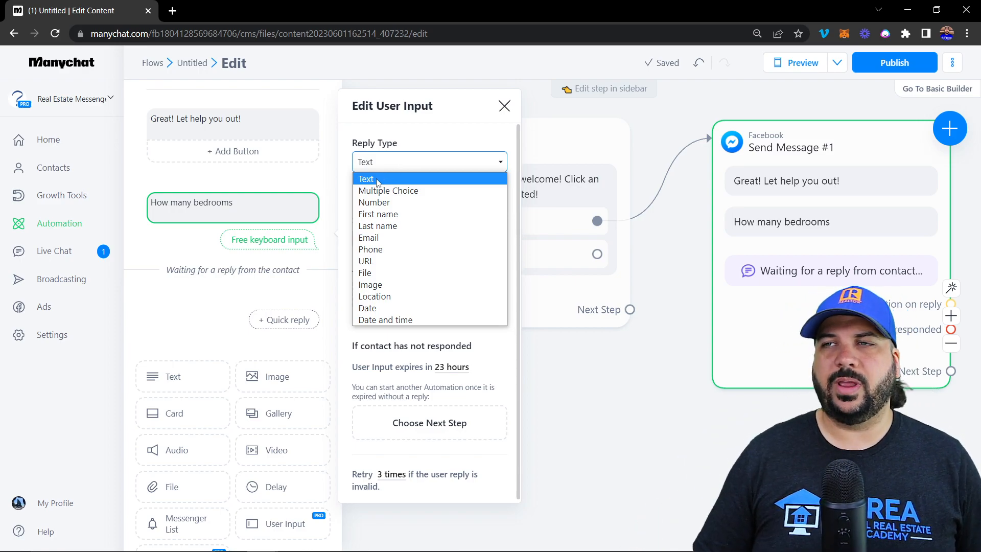
Switch the bedrooms question to Multiple Choice and add quick replies 1, 2 and 3
left_click(388, 191)
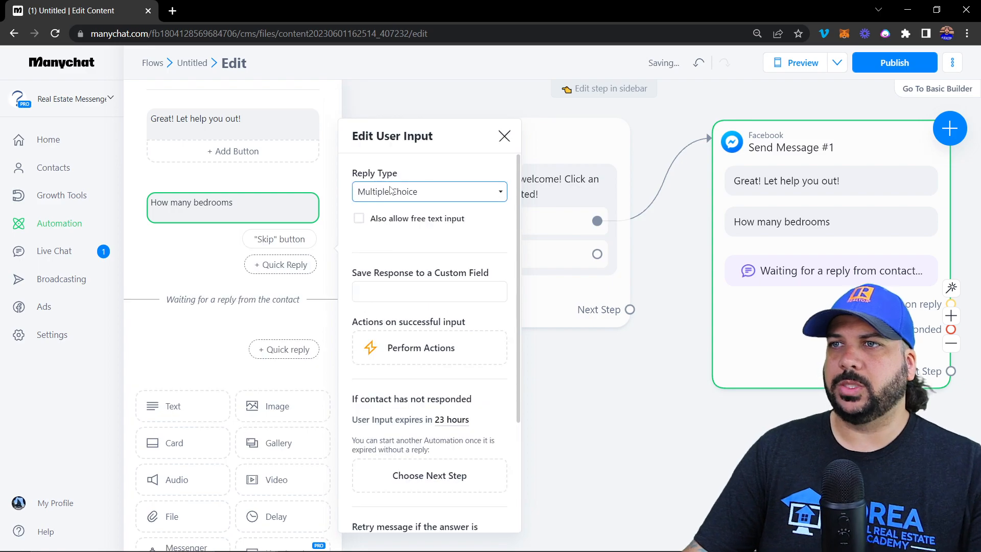
left_click(271, 264)
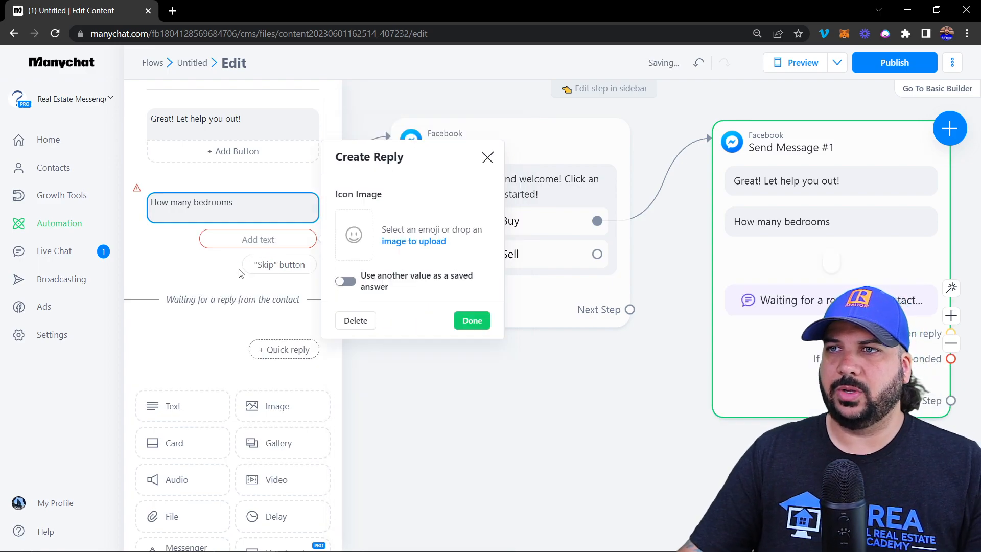
type("1")
left_click(241, 280)
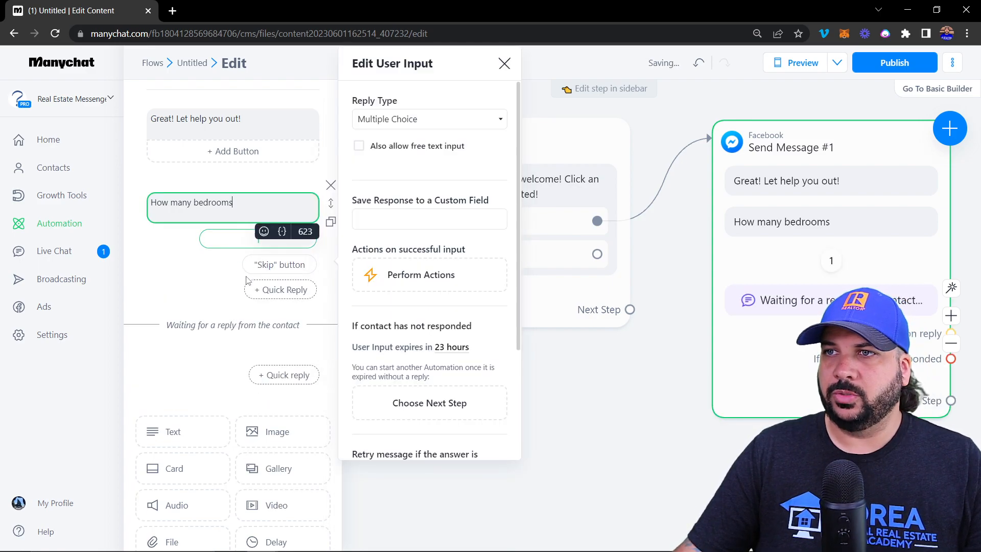
left_click(276, 289)
left_click(254, 266)
type("2")
left_click(244, 298)
left_click(284, 313)
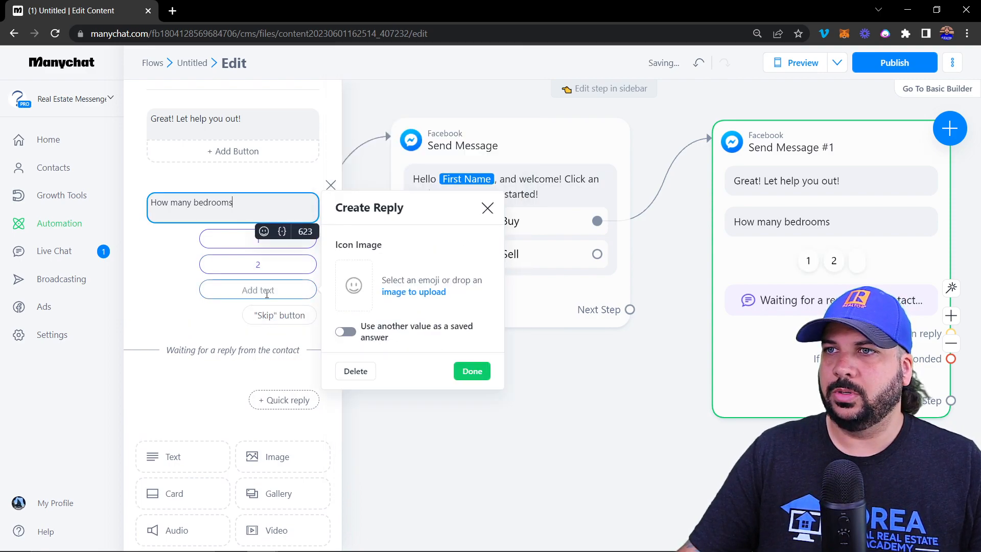
left_click(267, 294)
type("3")
left_click(202, 203)
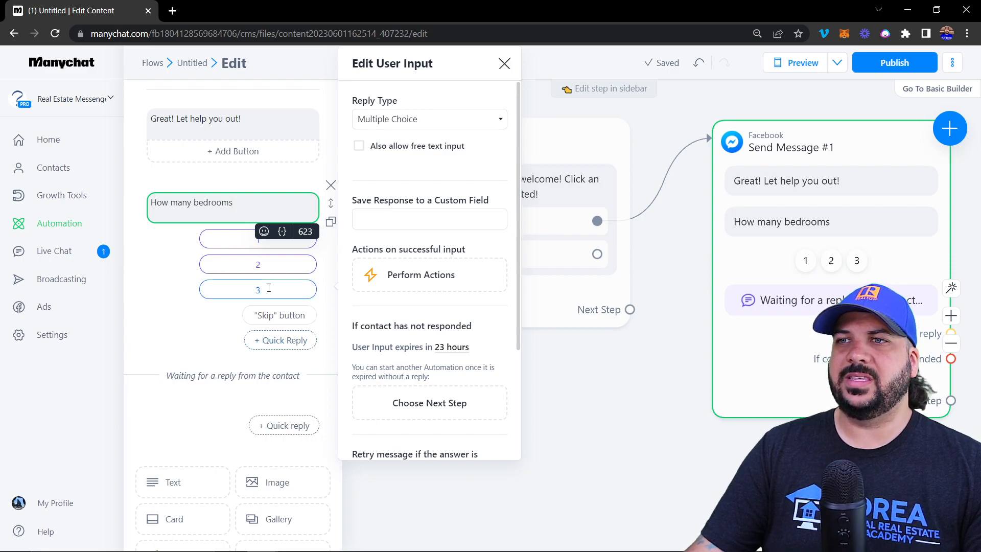
left_click_drag(358, 200, 507, 199)
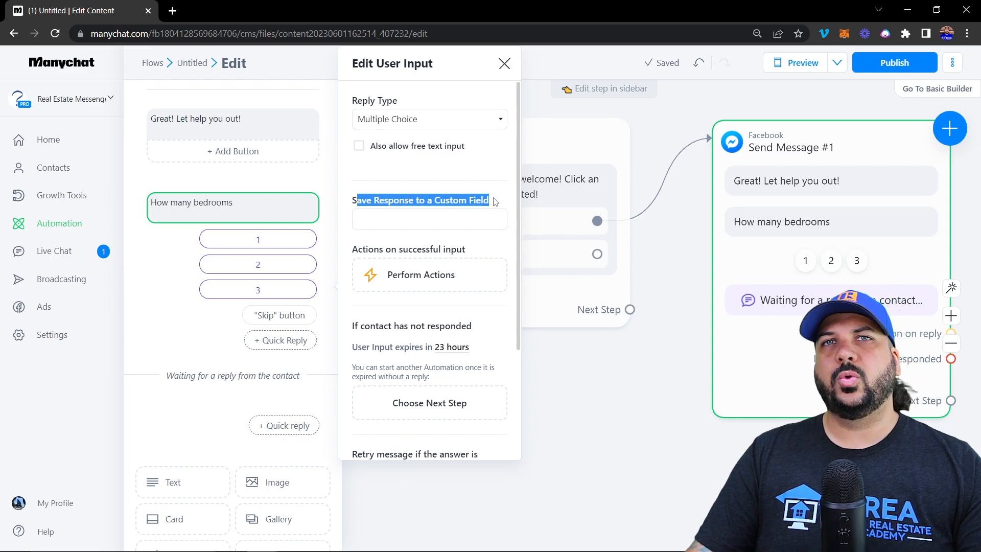
Save the bedrooms answer to the Purchase-Bedrooms custom field and close the question panel
left_click(407, 227)
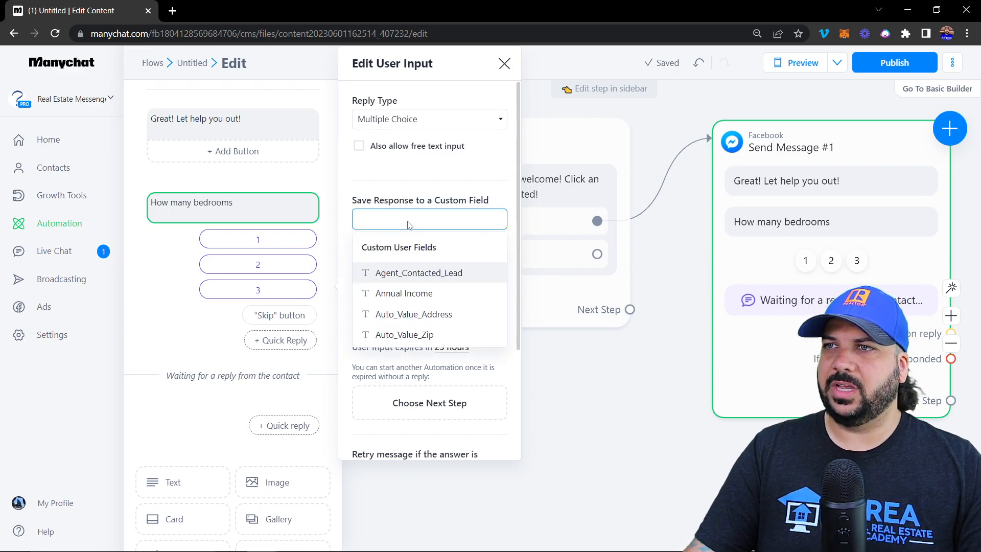
type("pur")
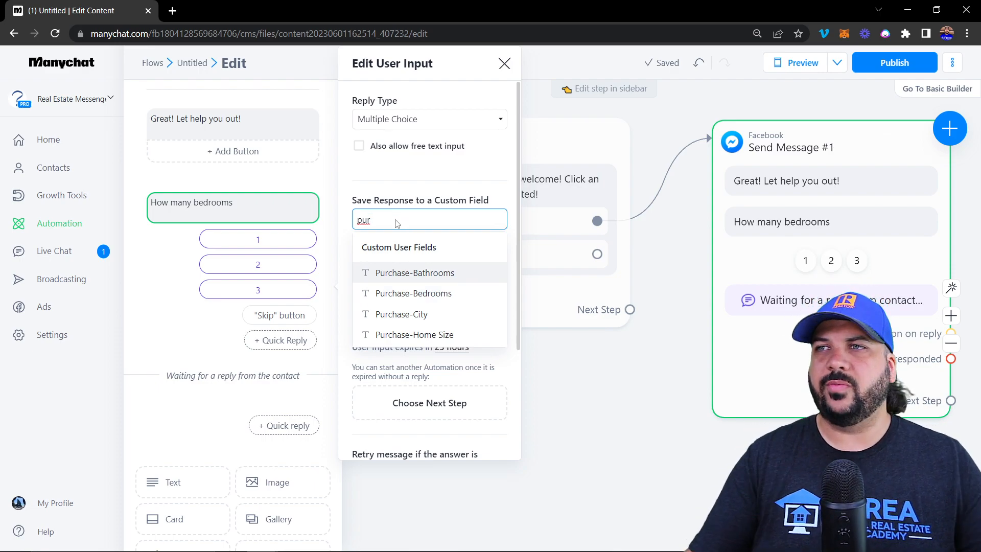
type("cha")
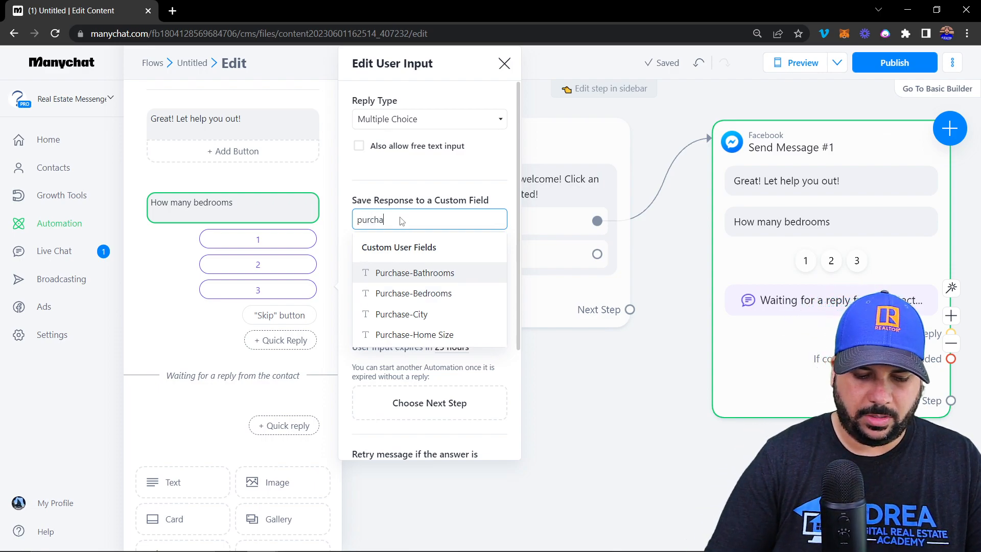
type("se bed")
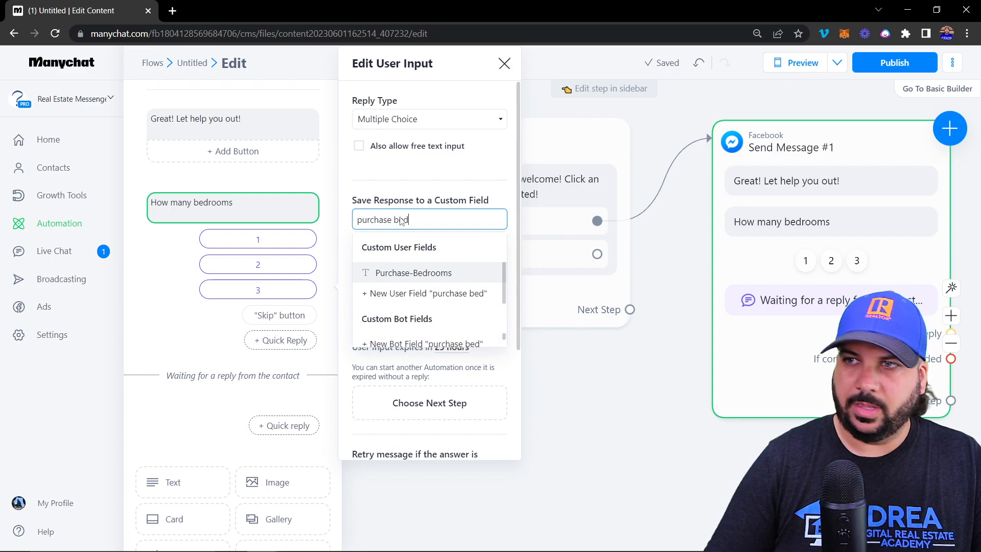
type("s")
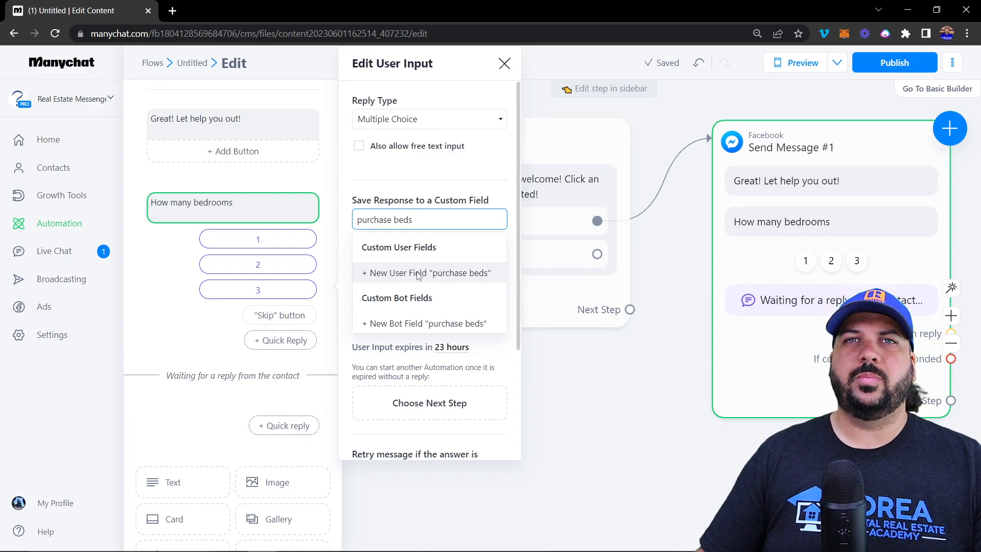
key("BackSpace")
key("BackSpace")
key("BackSpace")
key("BackSpace")
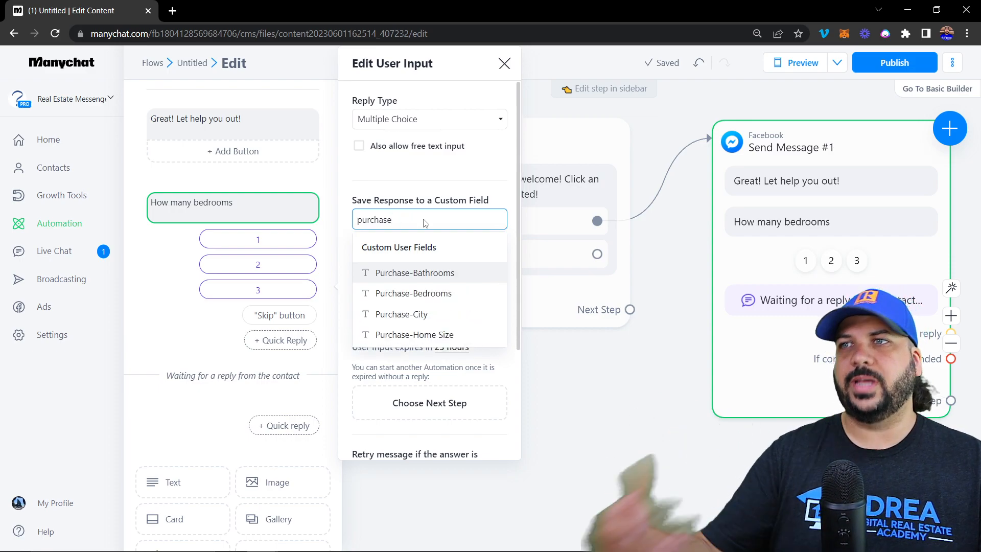
left_click(424, 295)
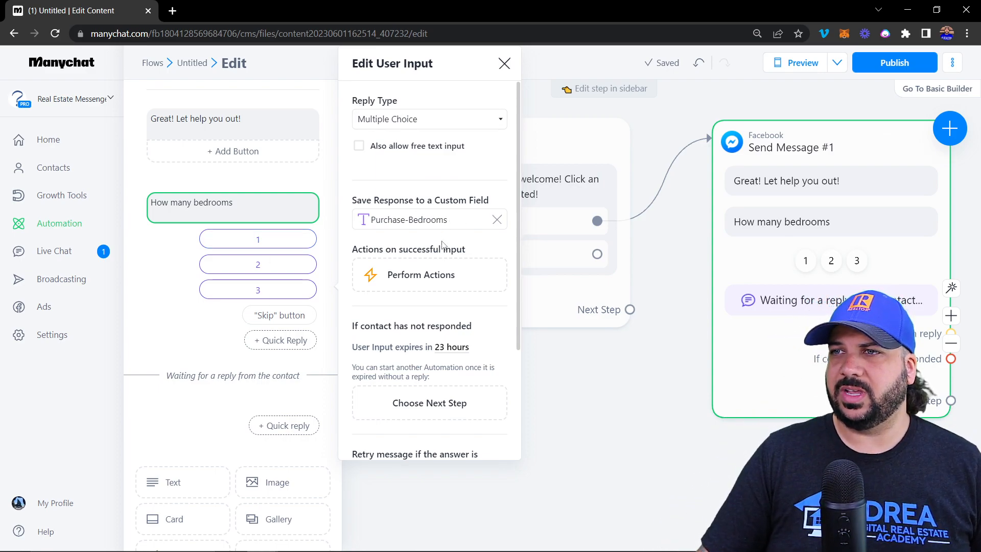
scroll(414, 301, "down", 5)
scroll(409, 306, "up", 4)
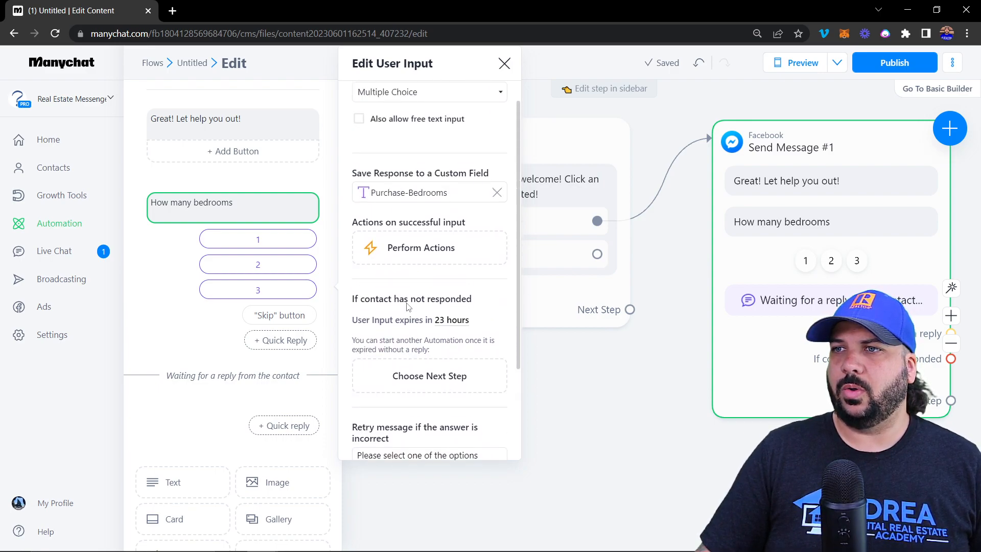
scroll(417, 314, "up", 1)
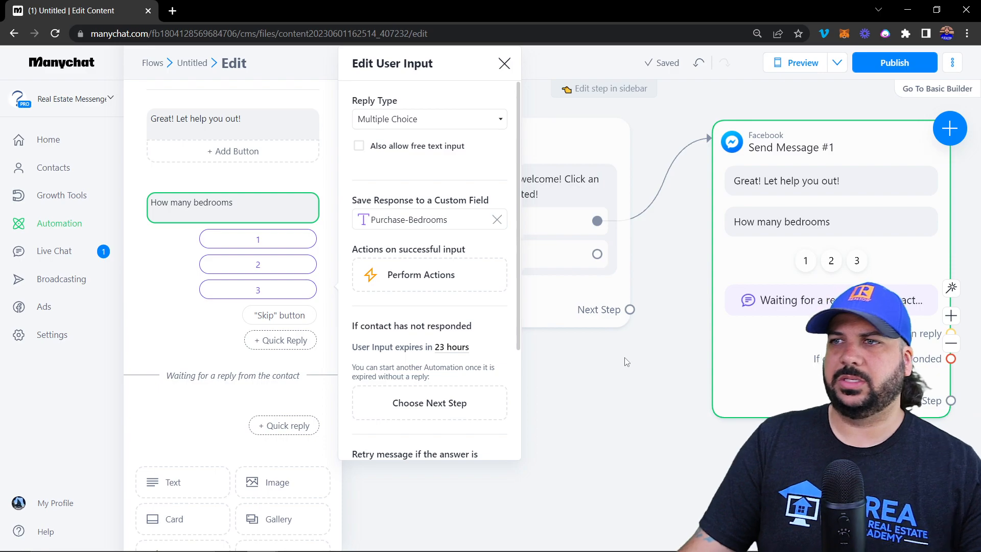
left_click(651, 360)
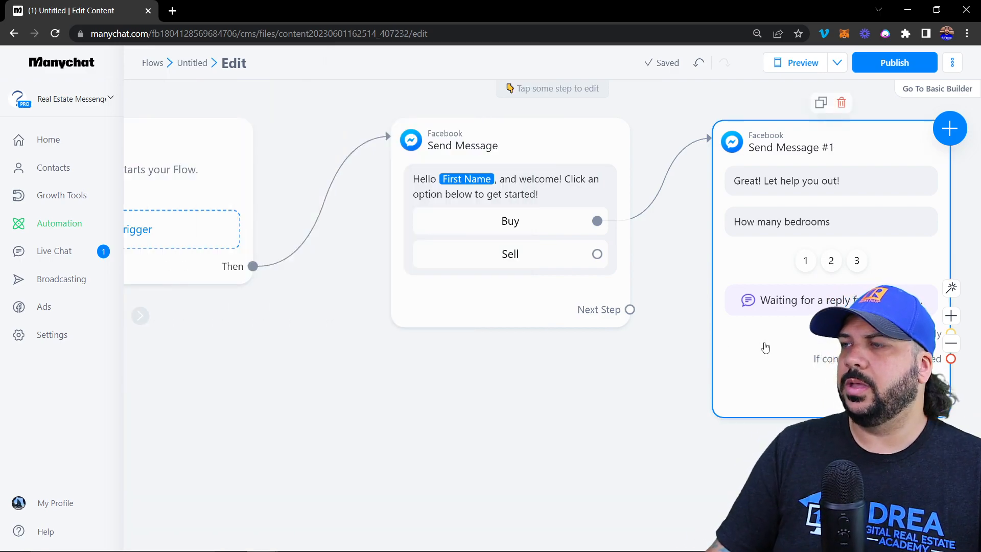
Link a new Messenger message step after Send Message #1
left_click_drag(736, 452, 376, 471)
mouse_move(342, 212)
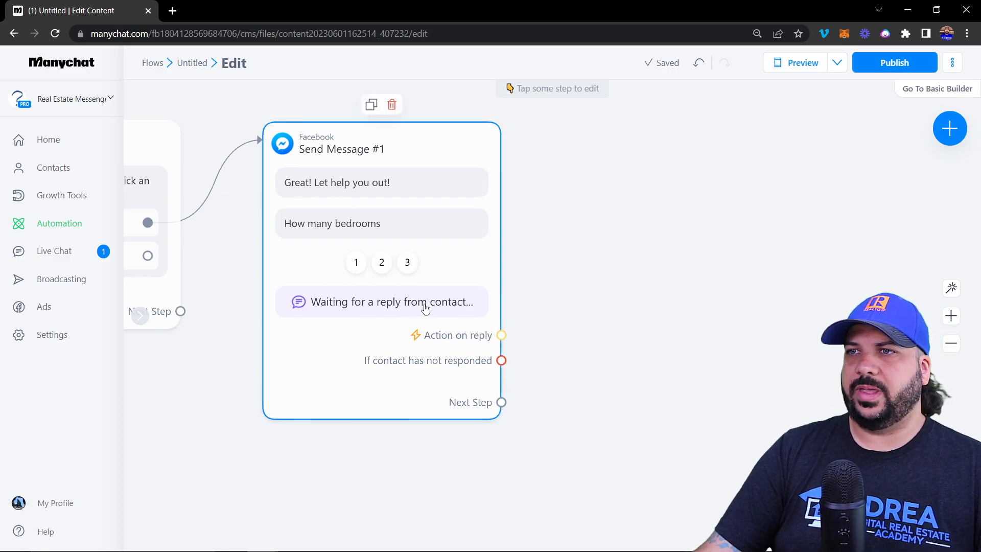
left_click(503, 403)
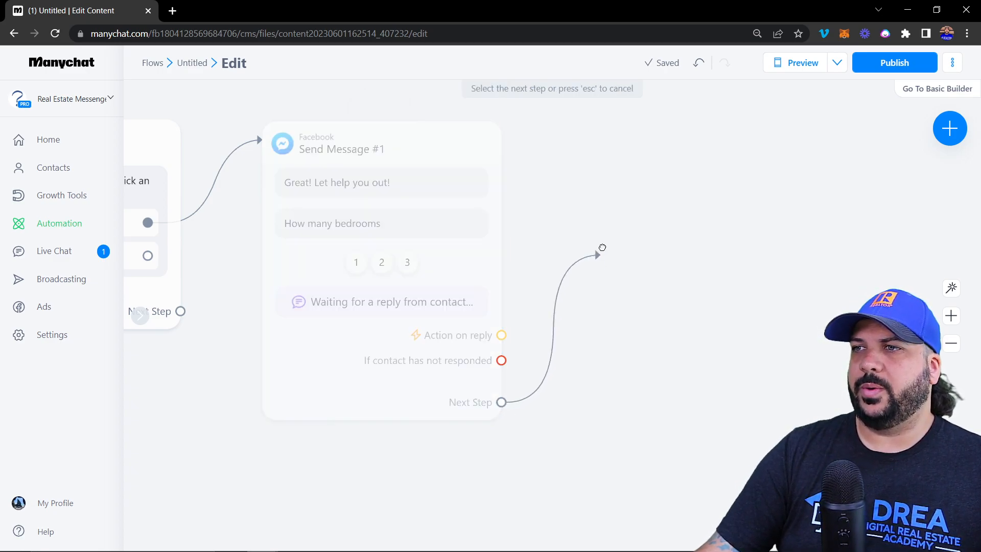
left_click(620, 155)
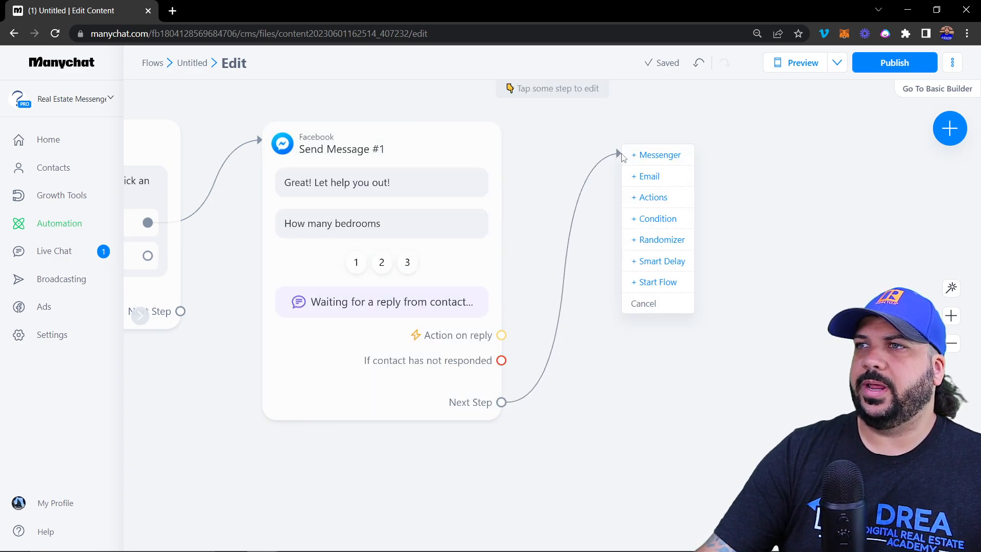
left_click(657, 155)
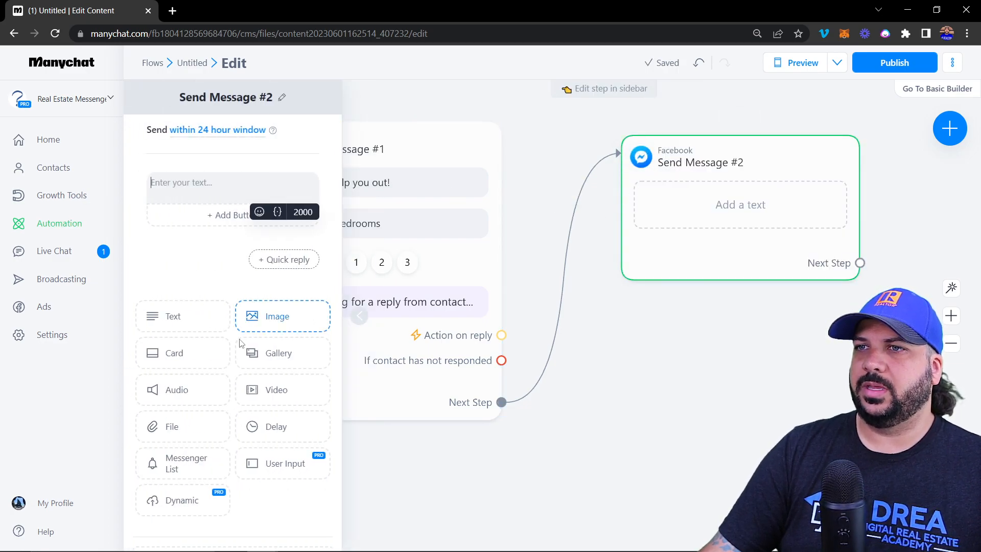
Replace the empty text block with a User Input question 'how many baths?'
left_click(283, 472)
left_click(311, 193)
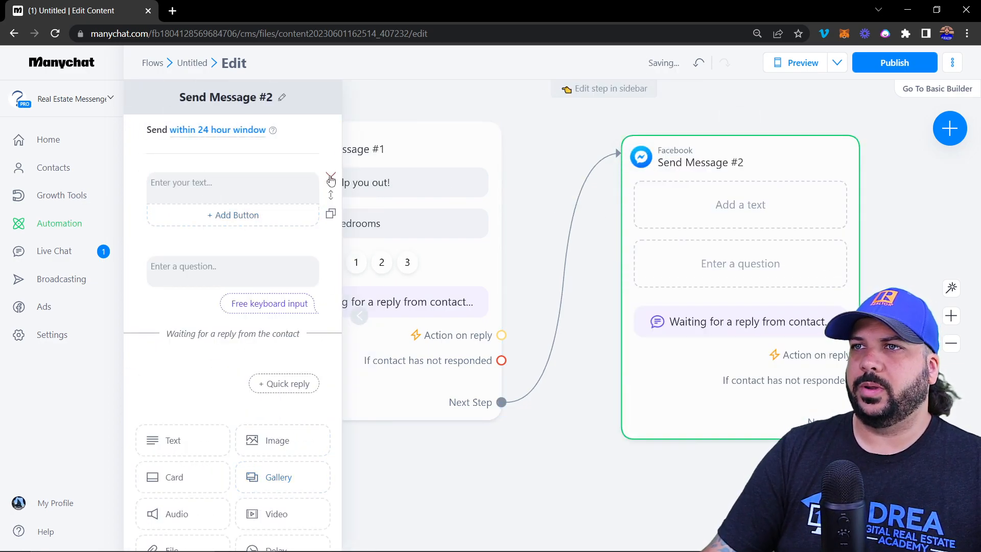
left_click(330, 176)
left_click(236, 201)
type("how many baths?")
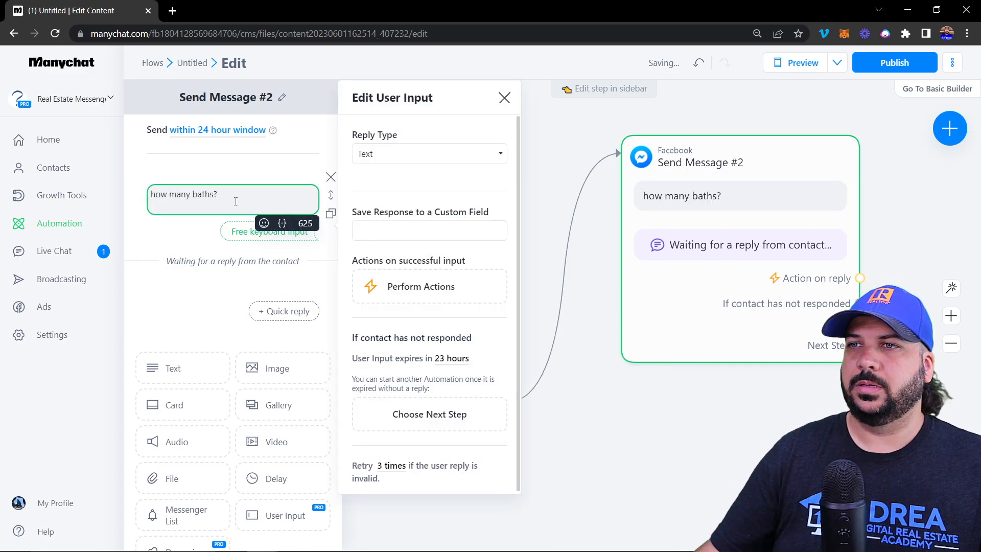
Make the baths question Multiple Choice with replies 1, 2 and 3
left_click(386, 153)
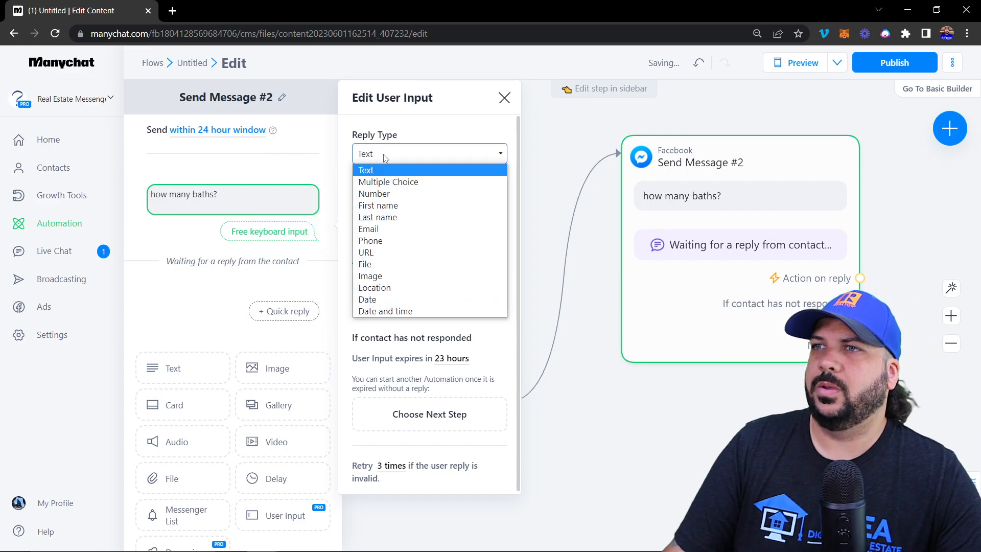
left_click(392, 182)
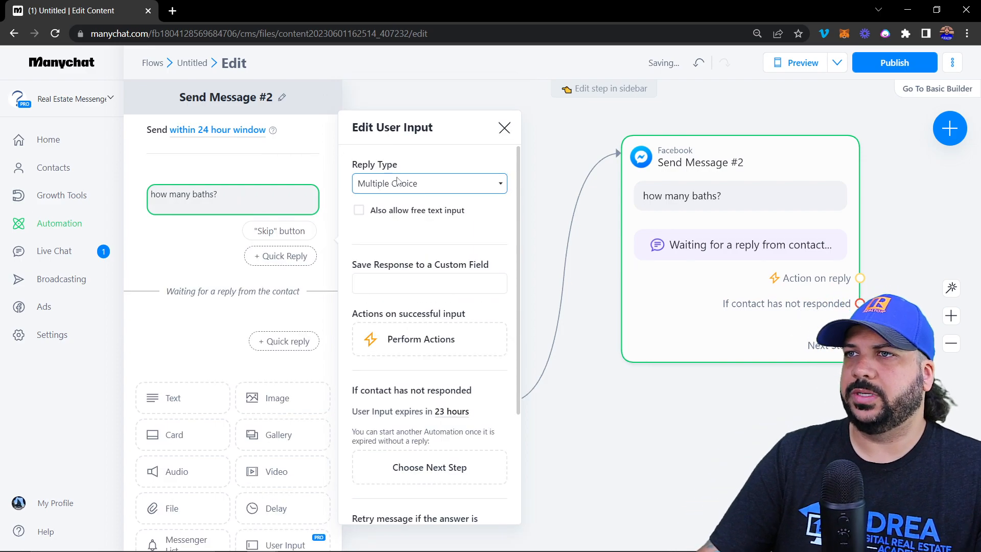
left_click(281, 259)
type("1")
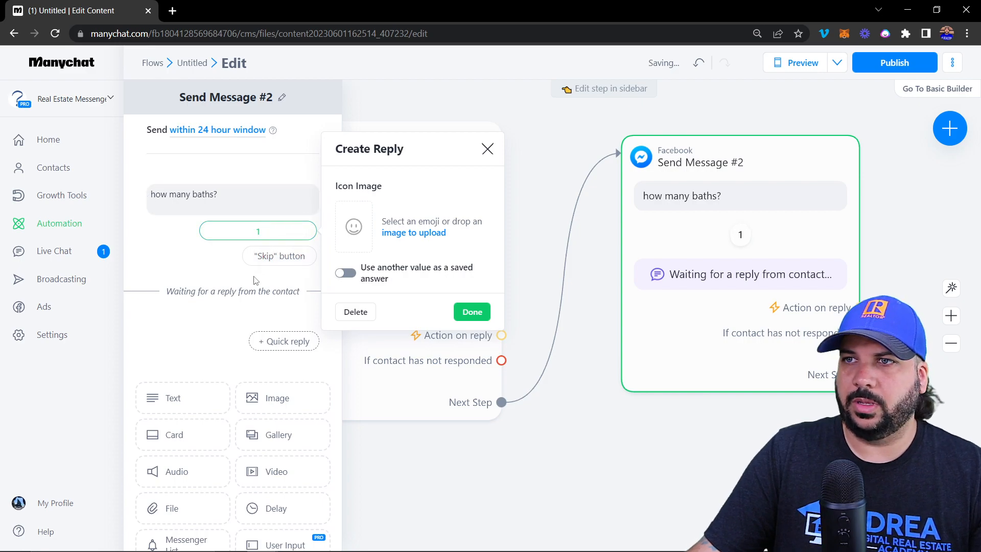
left_click(255, 280)
left_click(255, 279)
type("2")
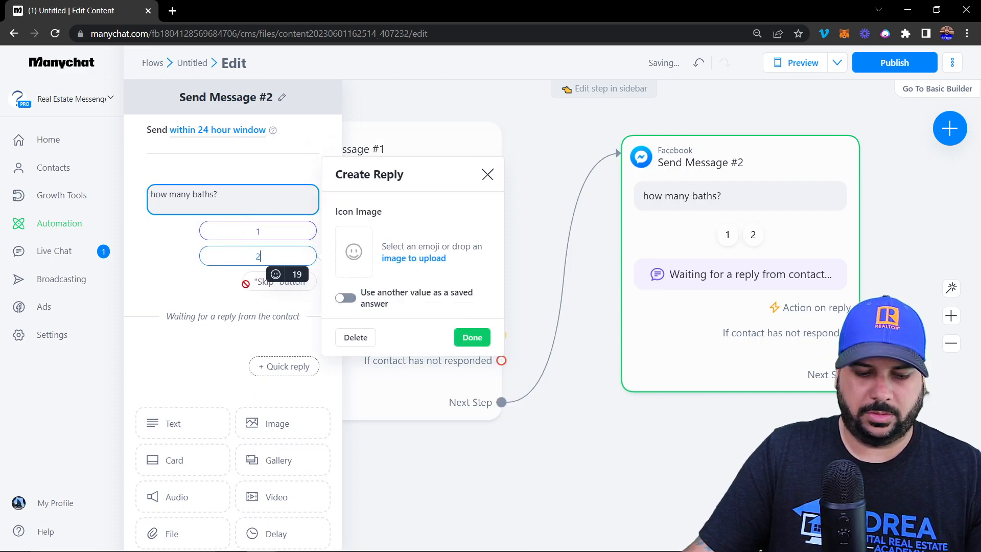
left_click(280, 281)
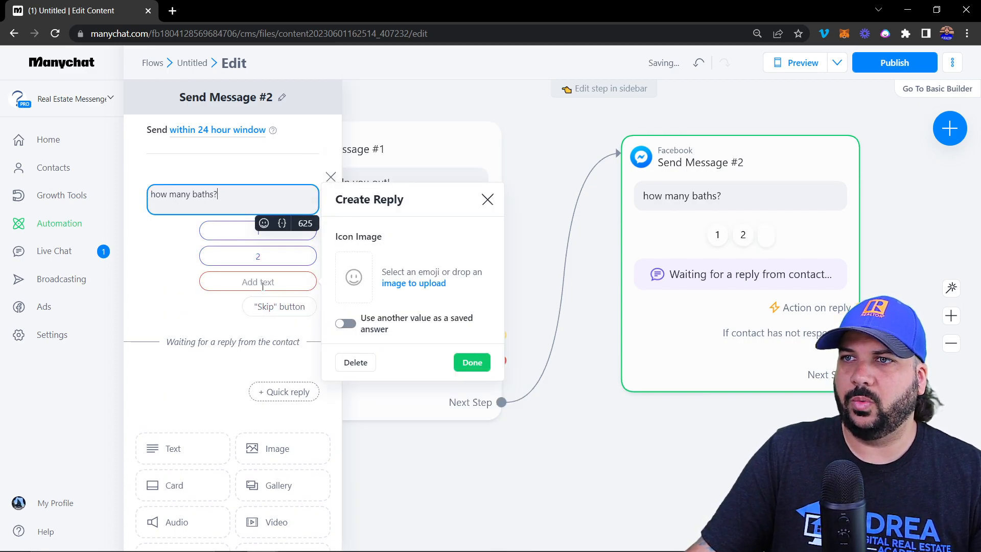
left_click(262, 286)
type("3")
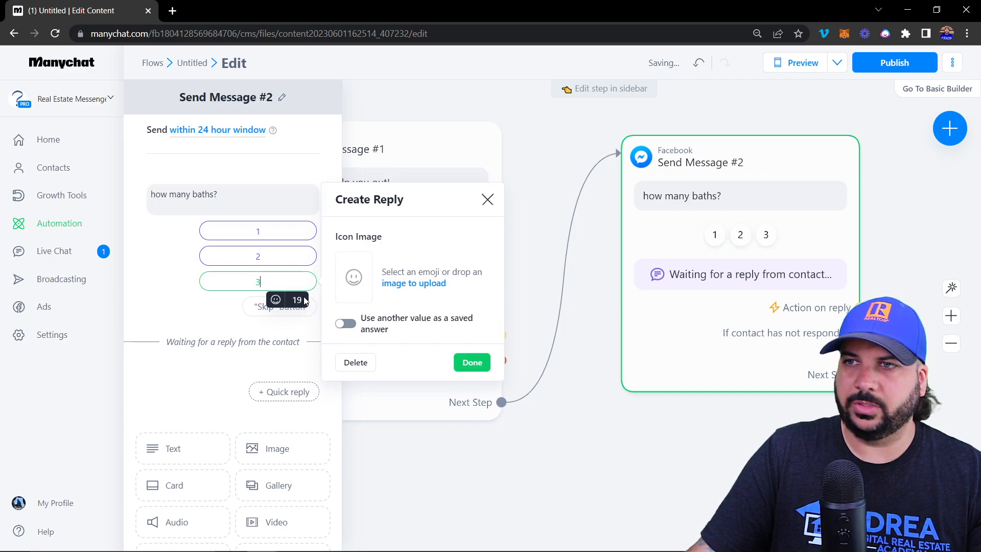
left_click(481, 362)
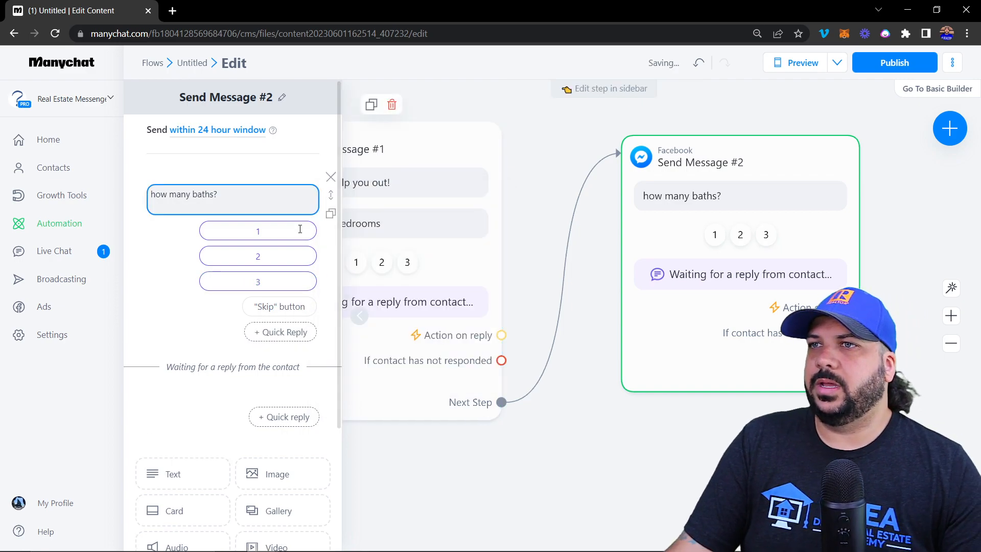
Save the baths answer to Purchase-Bathrooms and return to the canvas
left_click(390, 220)
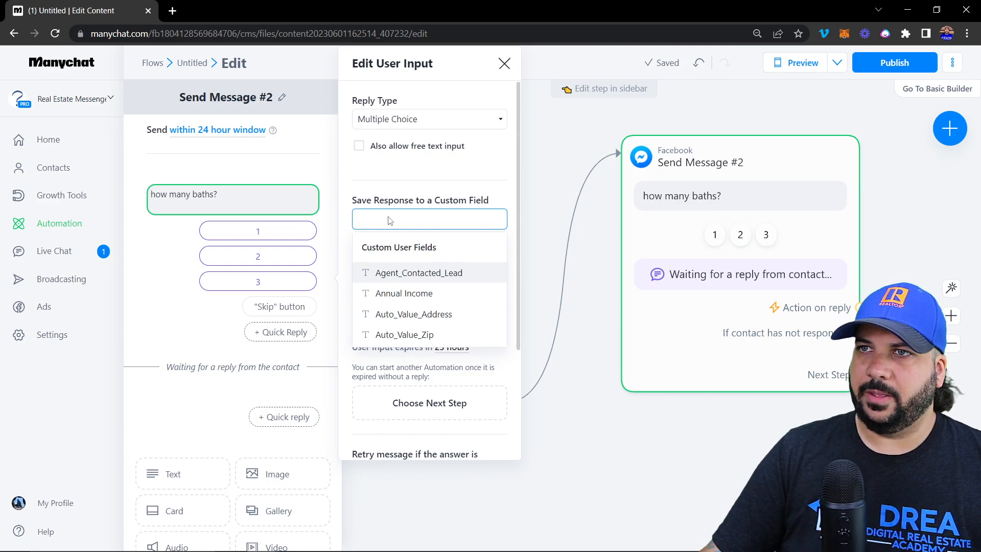
type("bath")
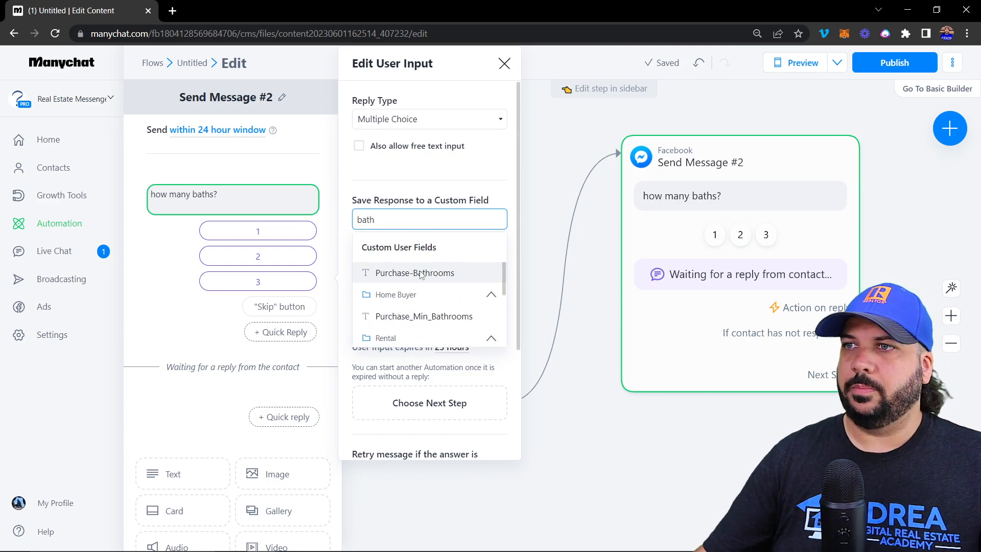
left_click(420, 274)
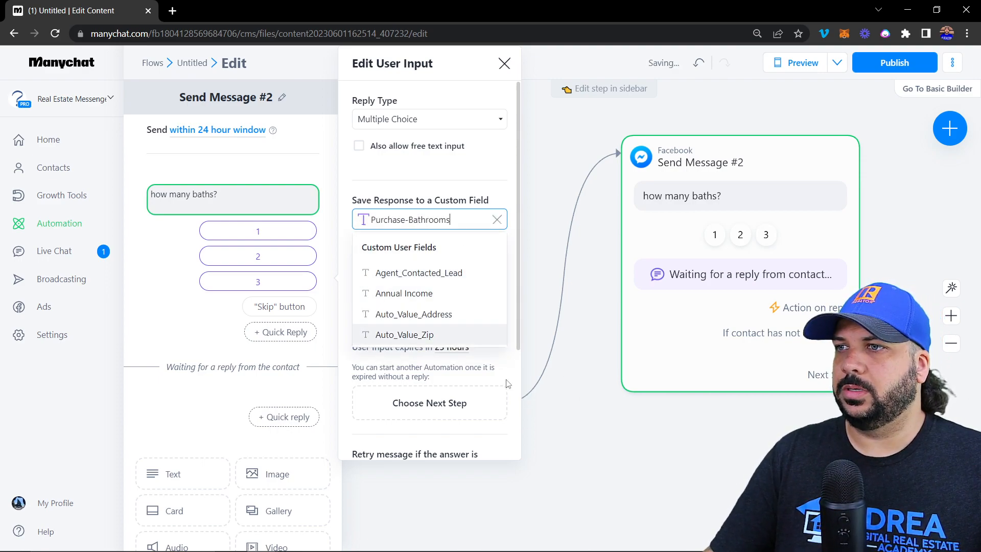
left_click(581, 405)
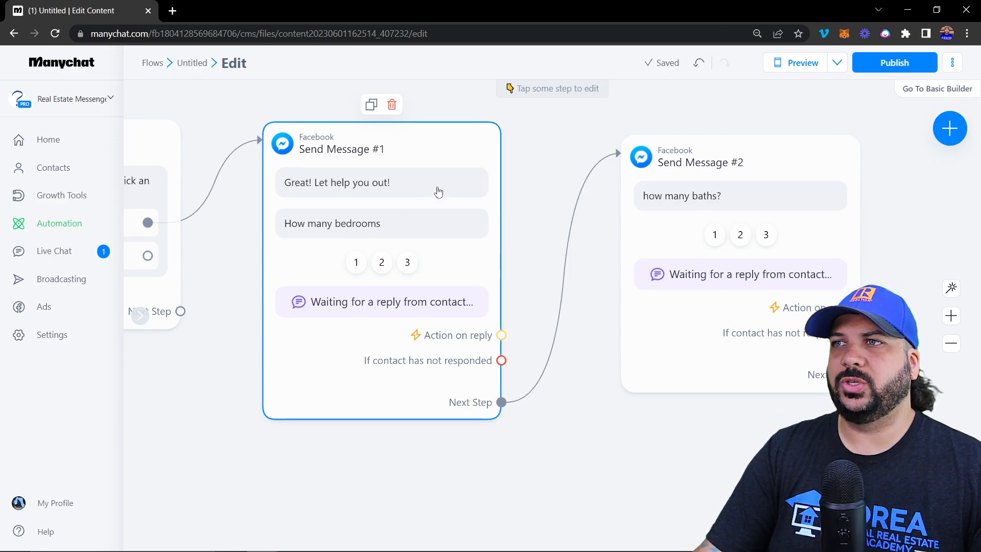
left_click(372, 223)
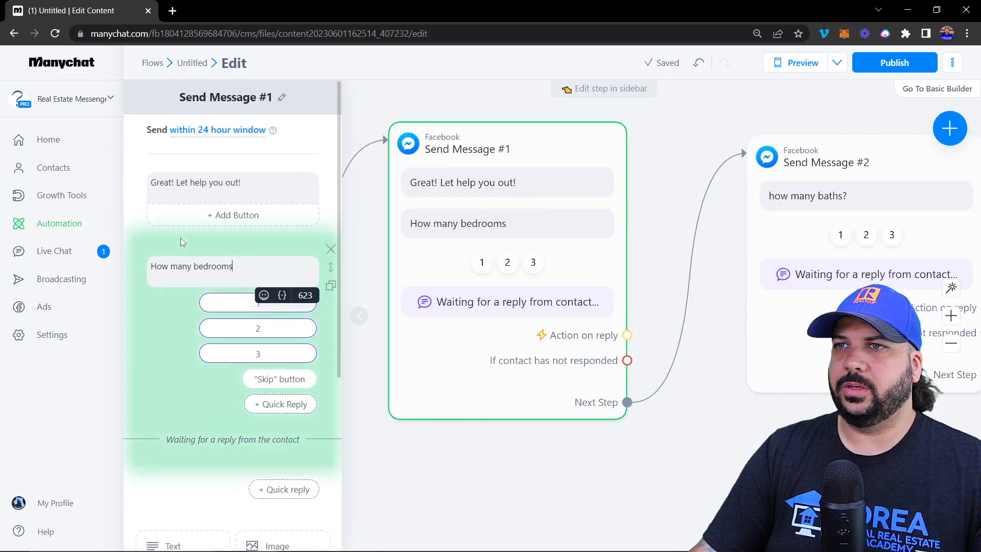
scroll(220, 368, "down", 5)
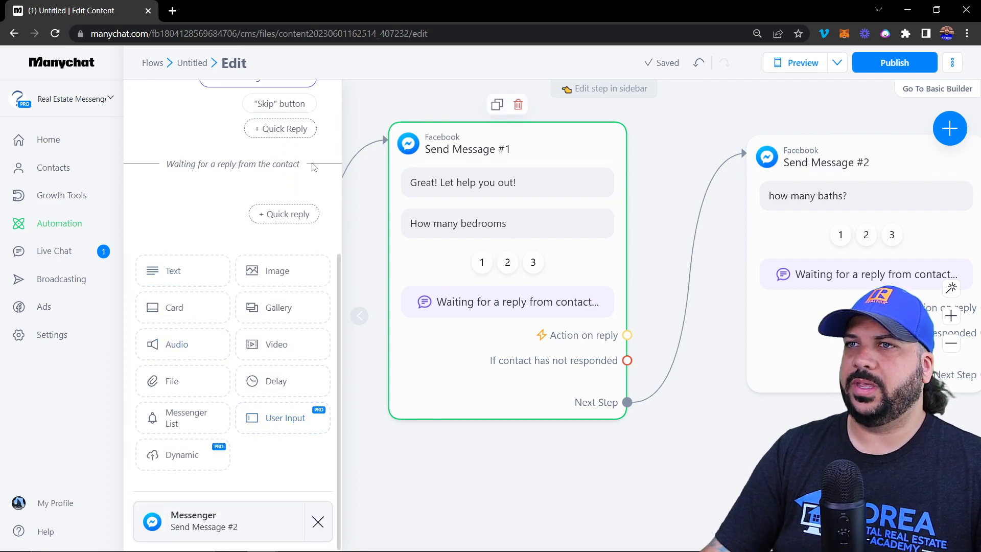
scroll(490, 253, "up", 2)
scroll(469, 235, "down", 2)
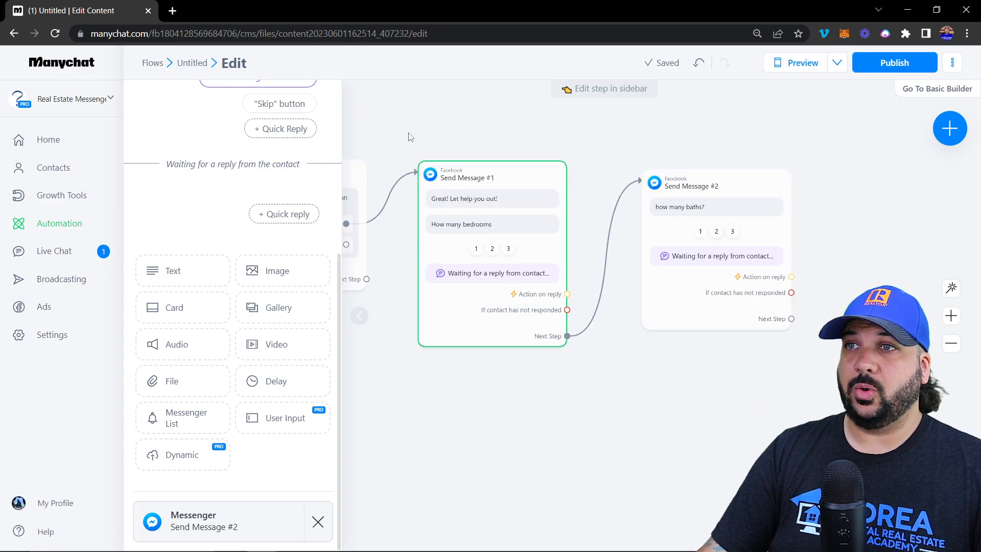
scroll(264, 201, "up", 5)
left_click(248, 250)
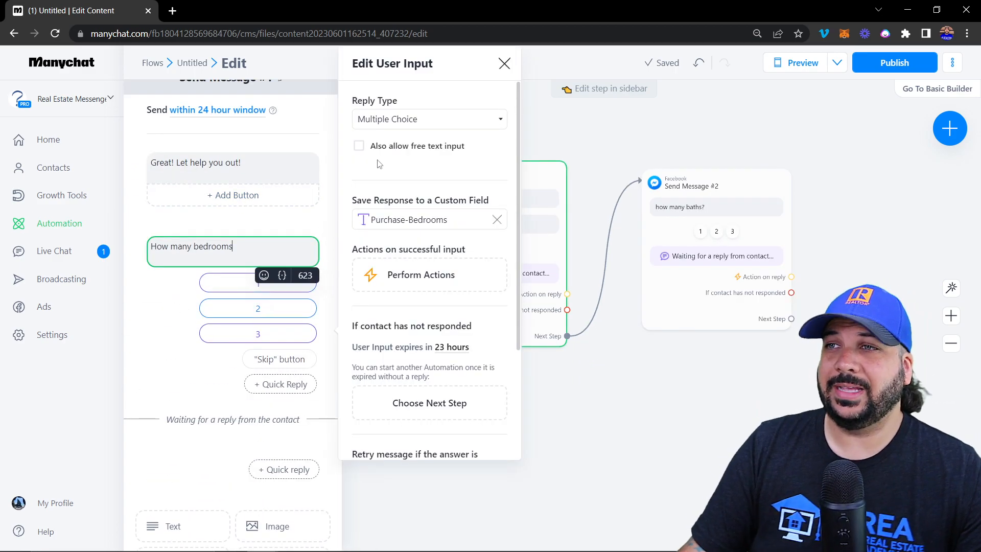
left_click(418, 122)
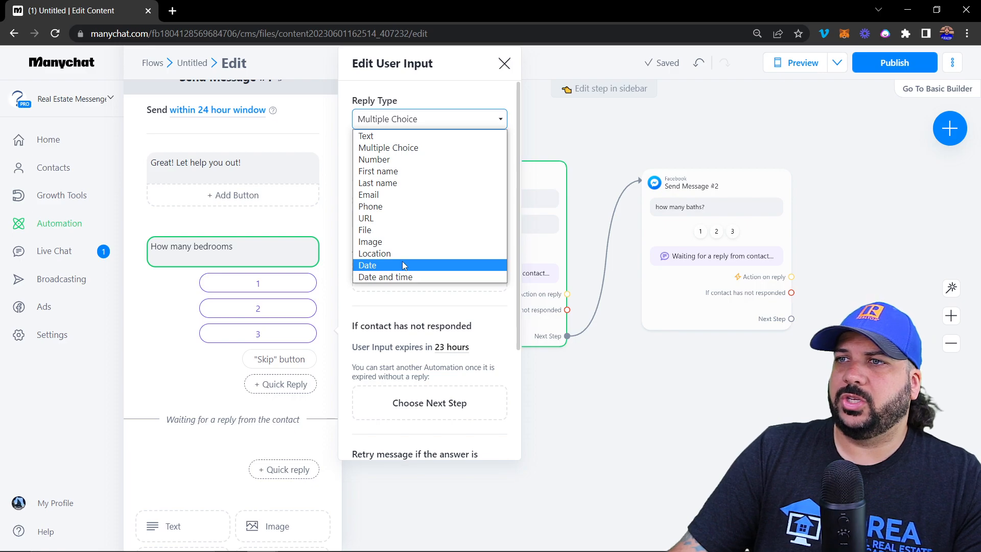
left_click(409, 287)
scroll(407, 289, "down", 3)
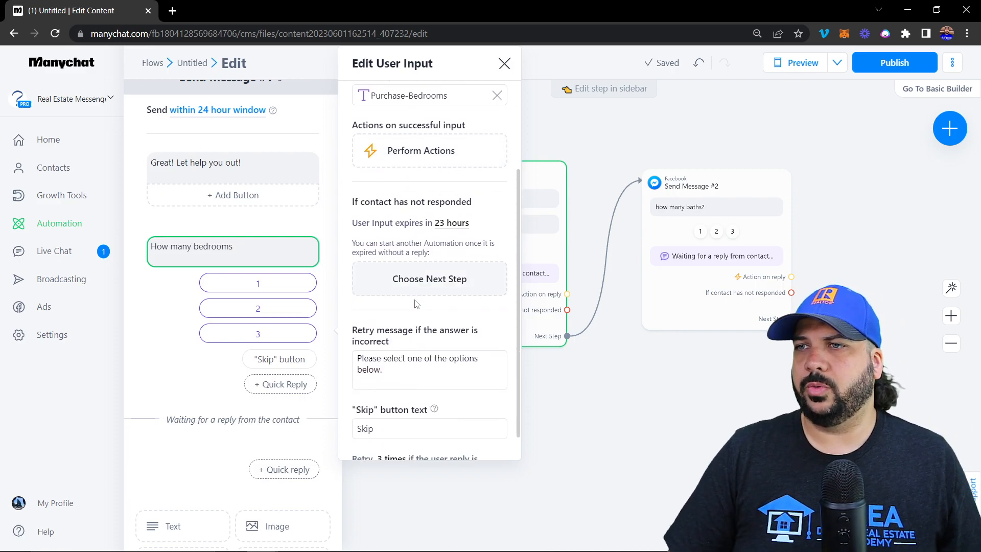
left_click(704, 374)
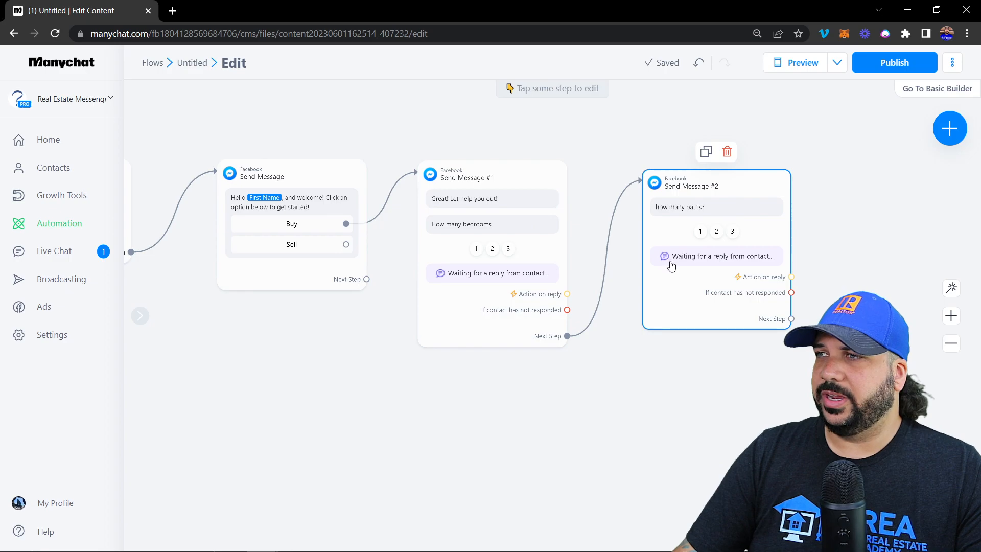
Add Send Message #3 after the baths step saying 'Thanks! We will be in contact soon!'
left_click_drag(813, 345, 734, 190)
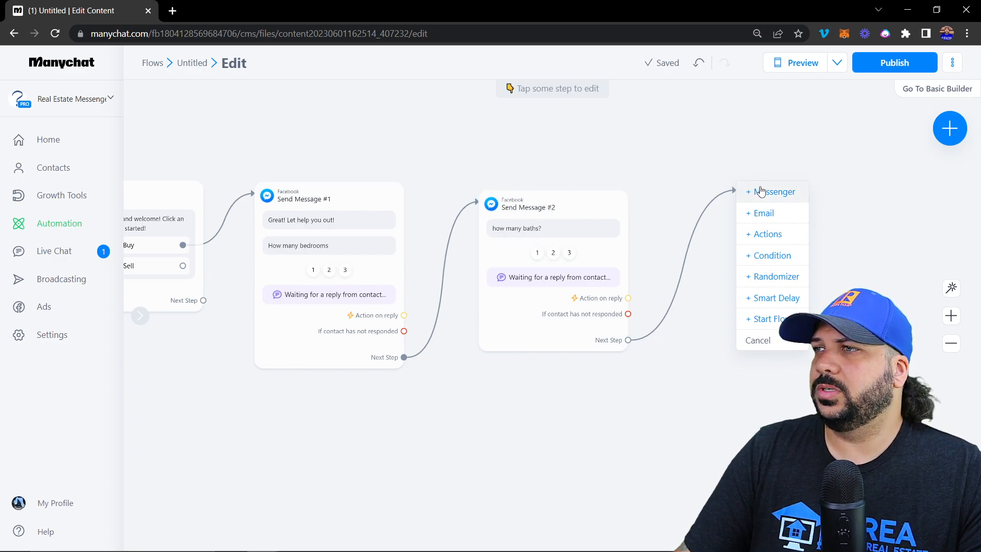
left_click(761, 191)
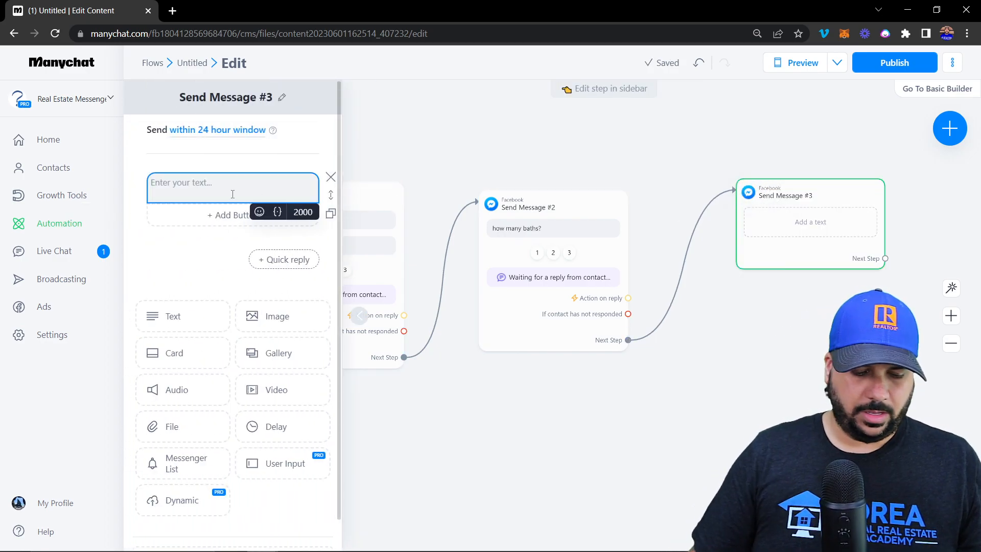
type("Thanks")
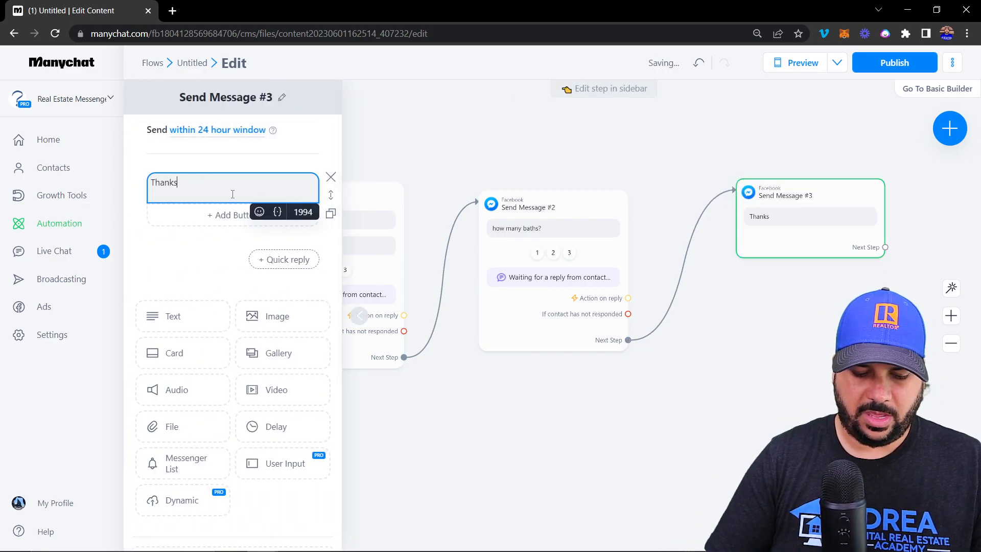
type("! We will")
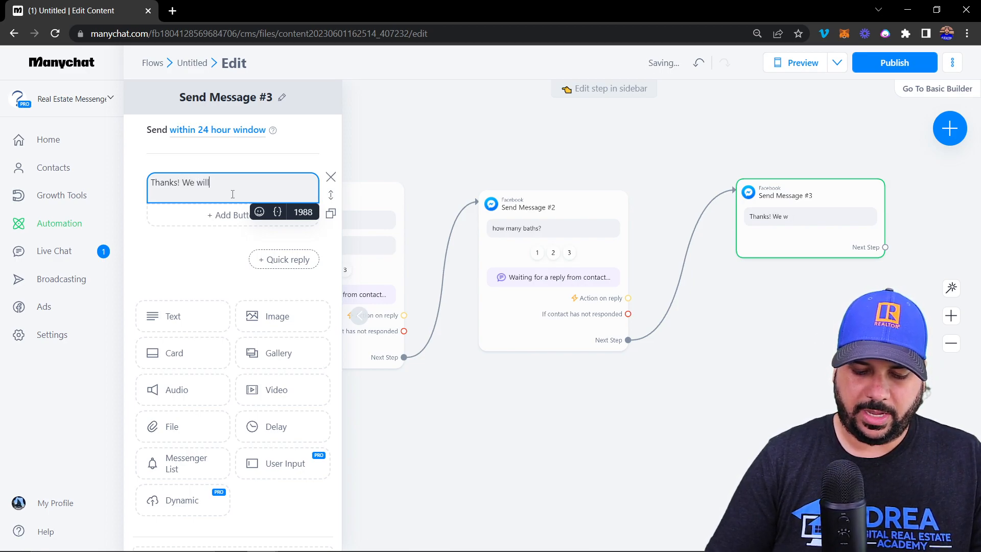
type(" be in con")
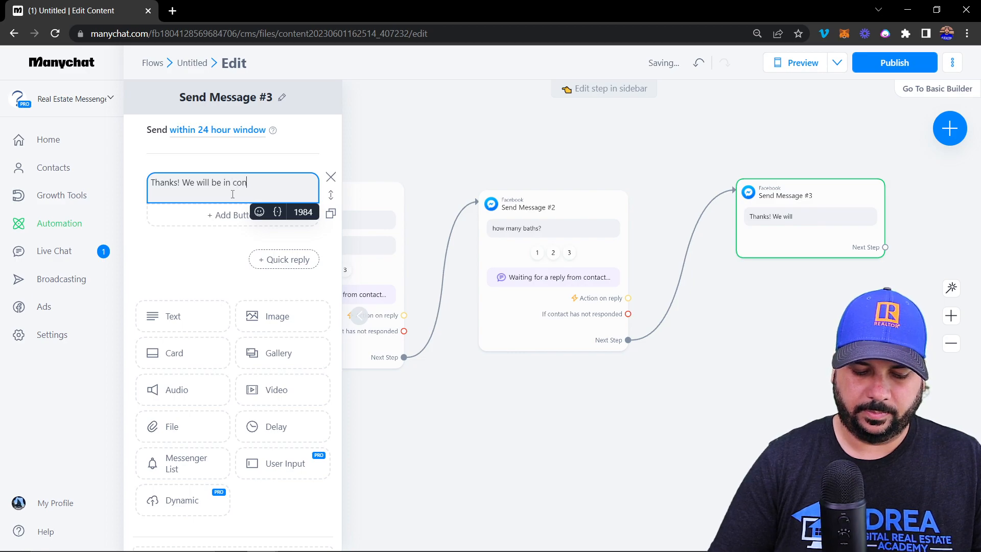
type("tact soon!")
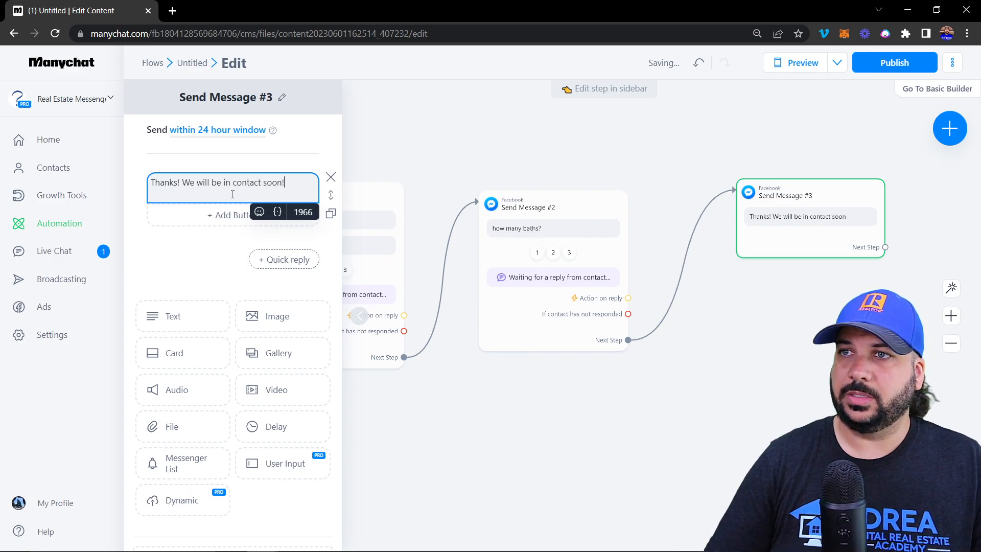
Add three buttons titled Call an agent, website and book appt
left_click(217, 215)
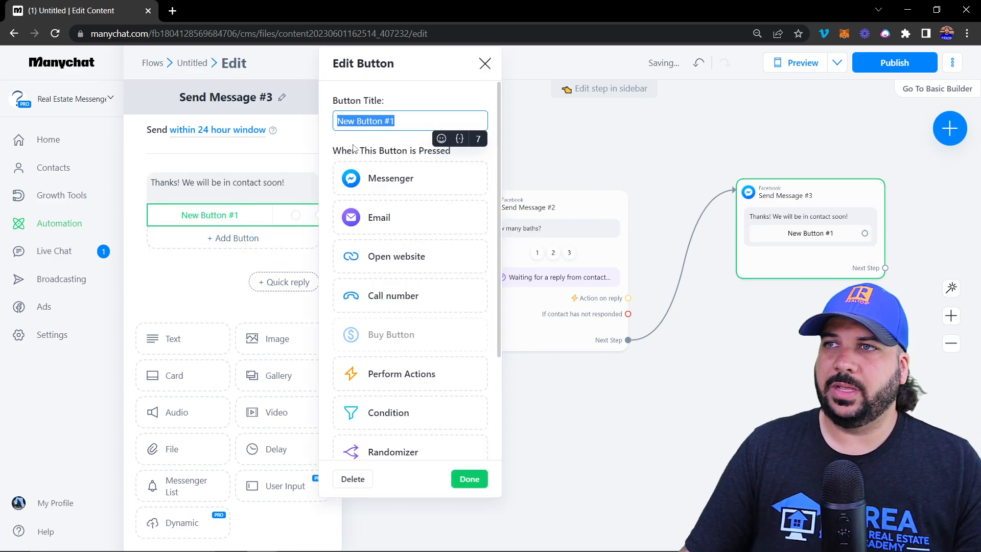
type("Cal")
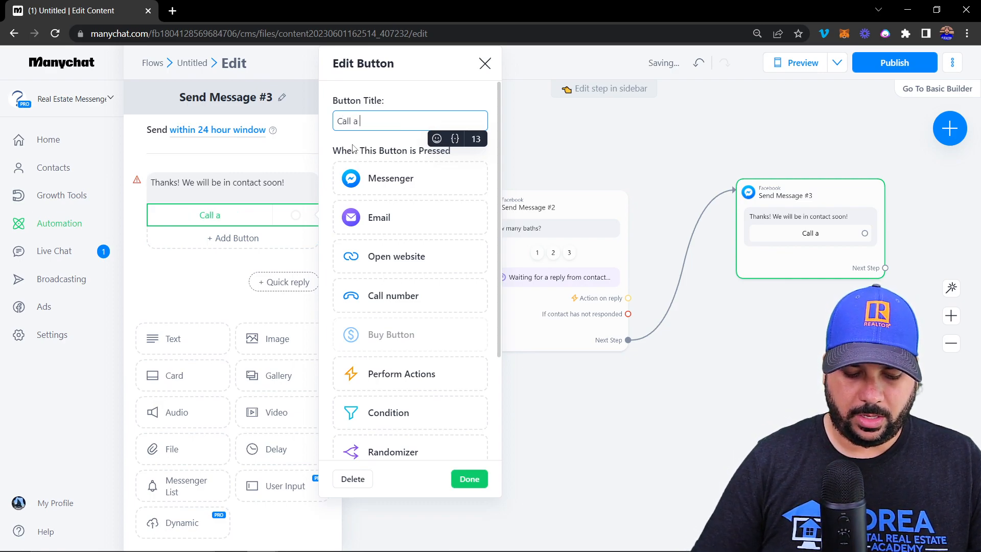
type("l an agent")
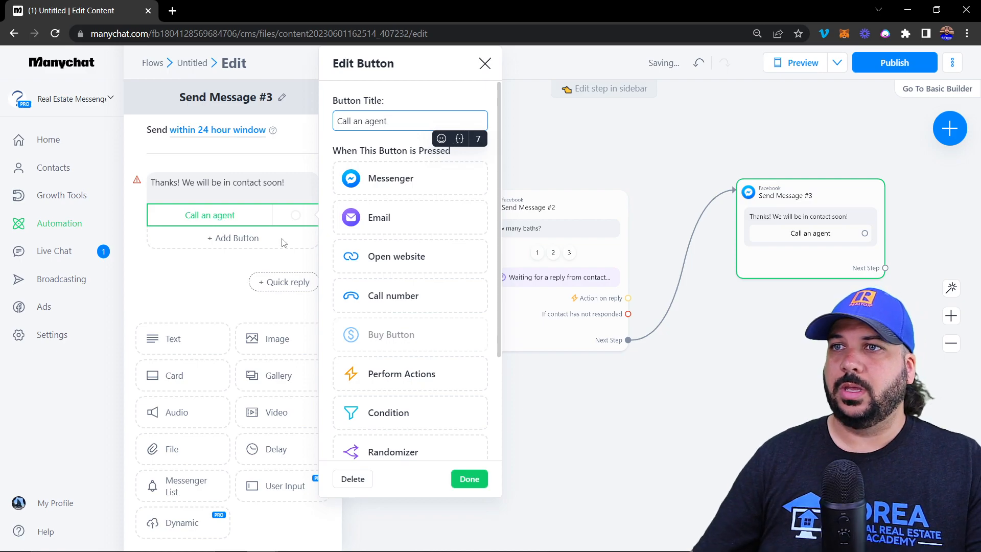
left_click(233, 239)
left_click(215, 246)
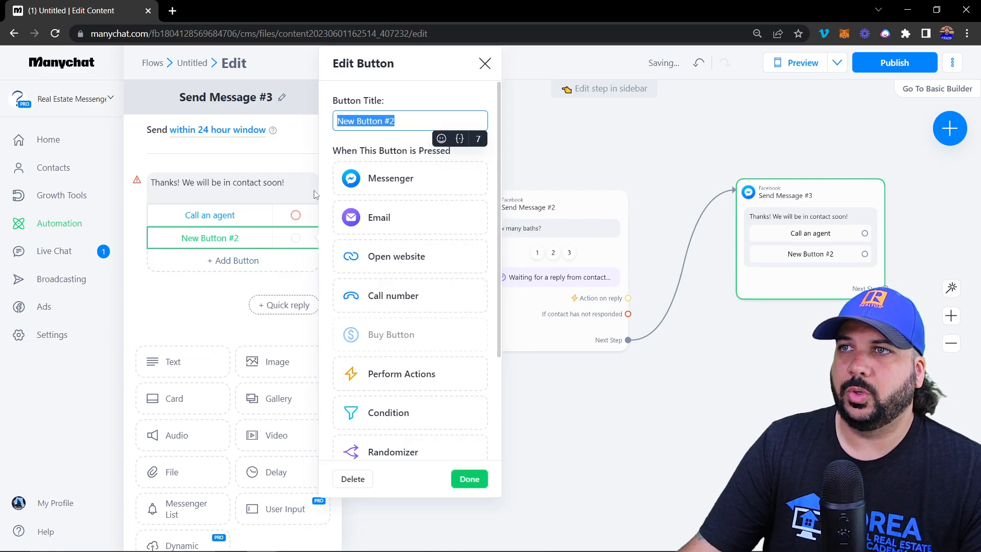
type("w")
type("ebi")
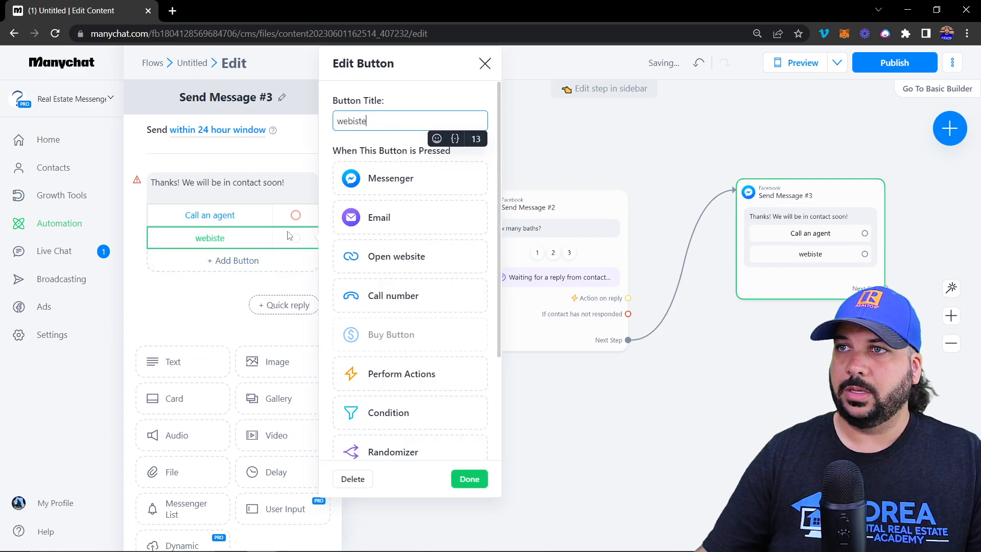
key("BackSpace")
type("site")
left_click(247, 261)
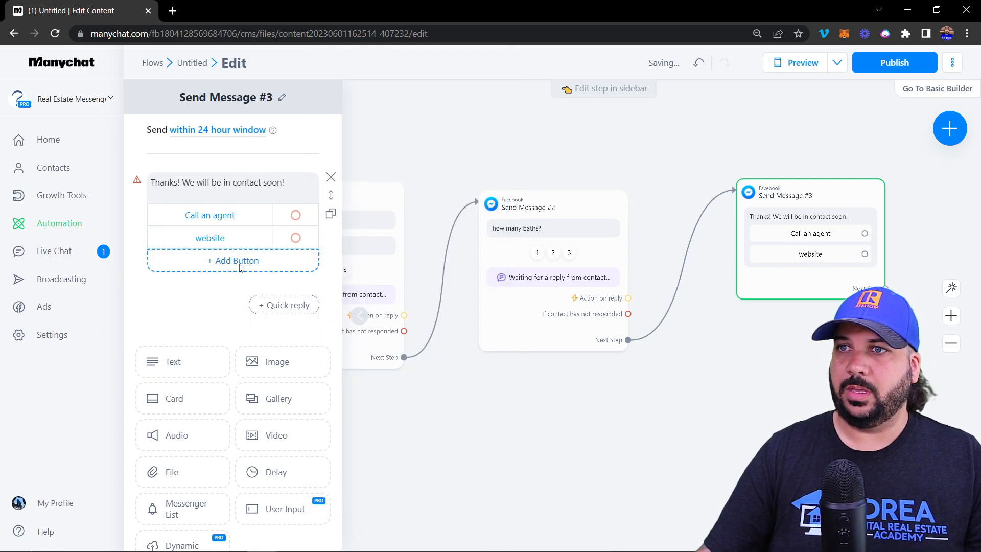
type("book appt")
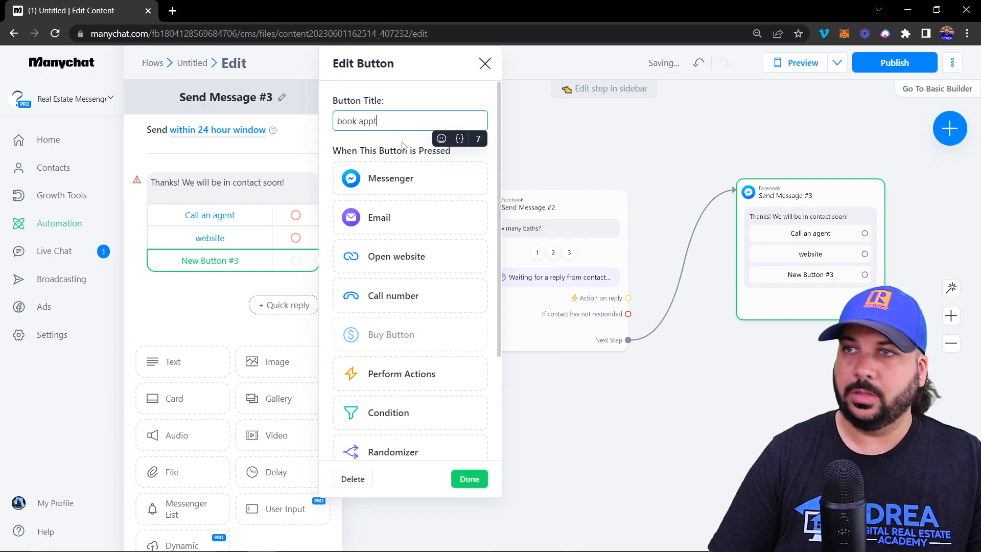
left_click(233, 223)
scroll(397, 213, "down", 3)
scroll(398, 207, "up", 3)
scroll(402, 215, "down", 3)
scroll(404, 271, "up", 3)
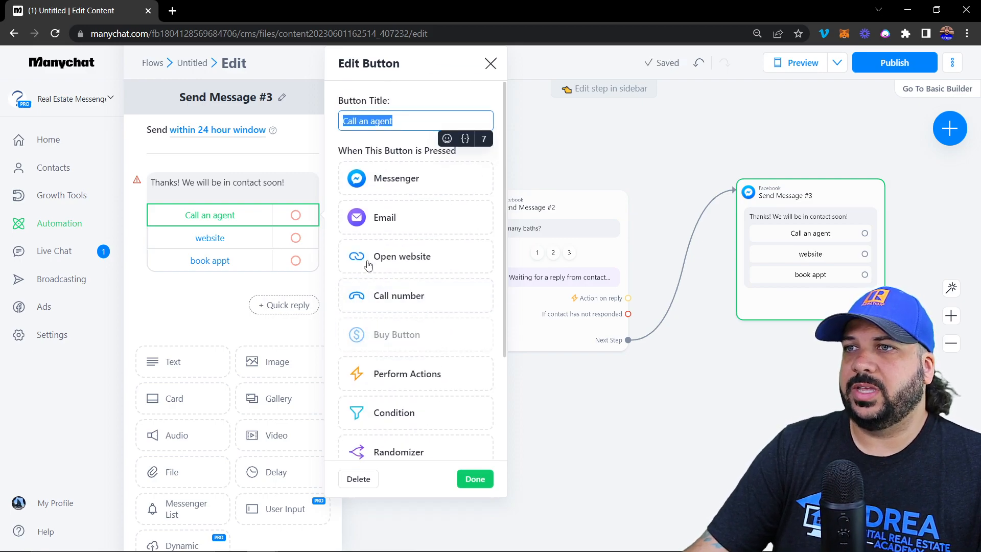
Set the Call an agent button to Call number with the agent's phone number
left_click(394, 292)
left_click(400, 313)
type("555) 555-5555")
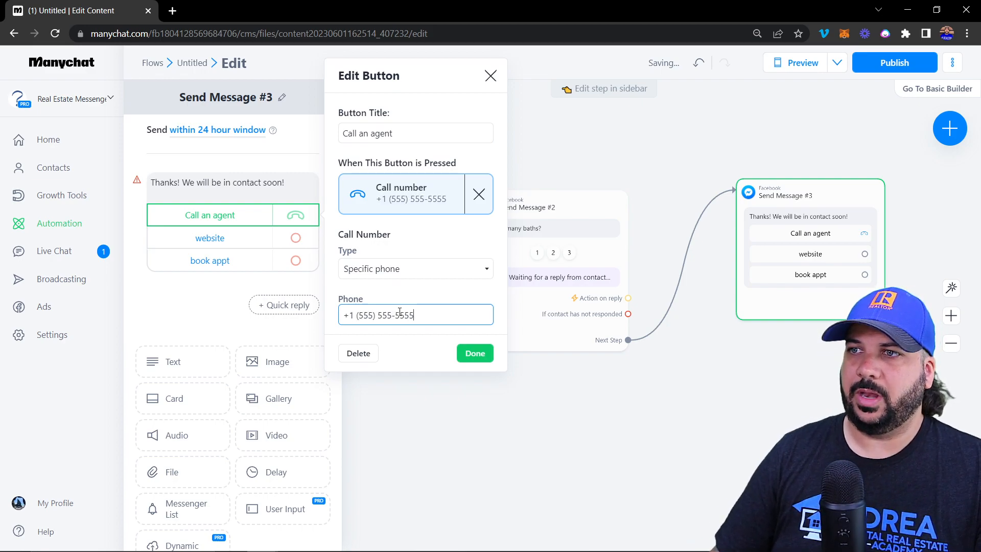
left_click(462, 361)
Set the website button to Open website, leaving the URL empty
left_click(236, 240)
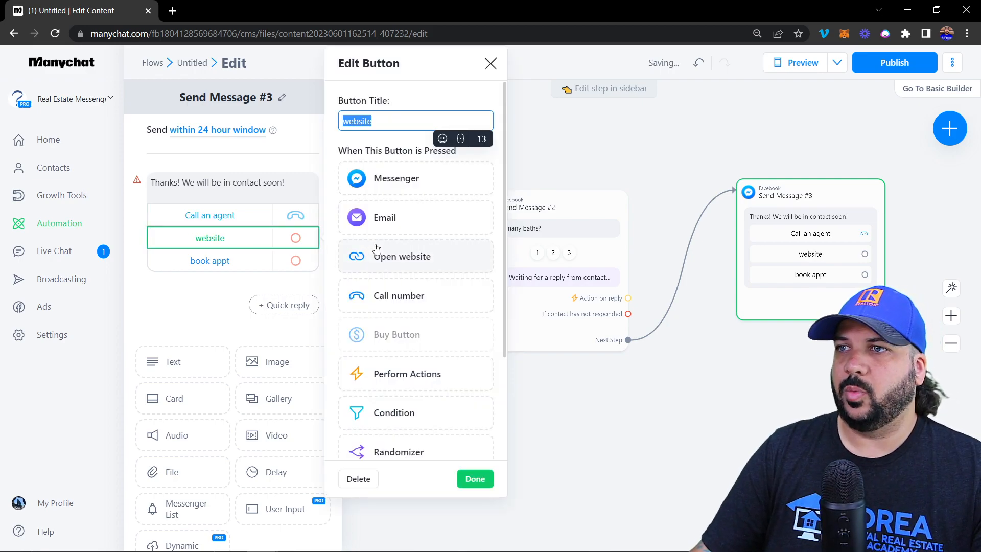
left_click(419, 256)
left_click(406, 253)
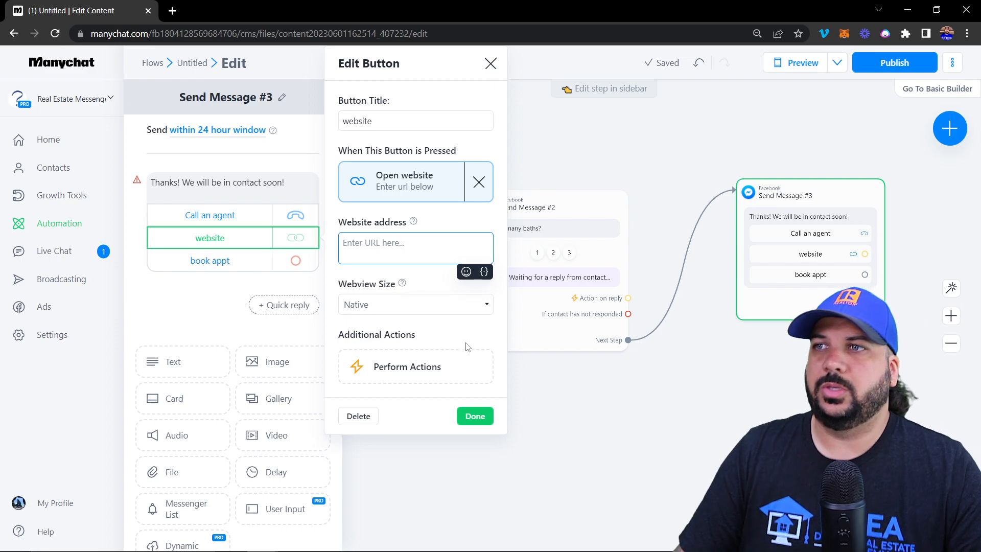
left_click(473, 416)
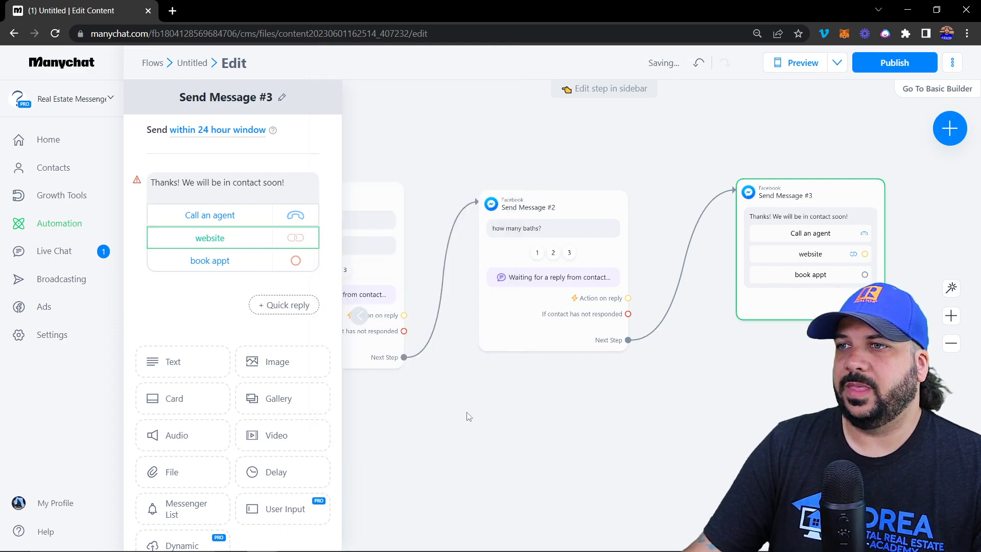
left_click(224, 261)
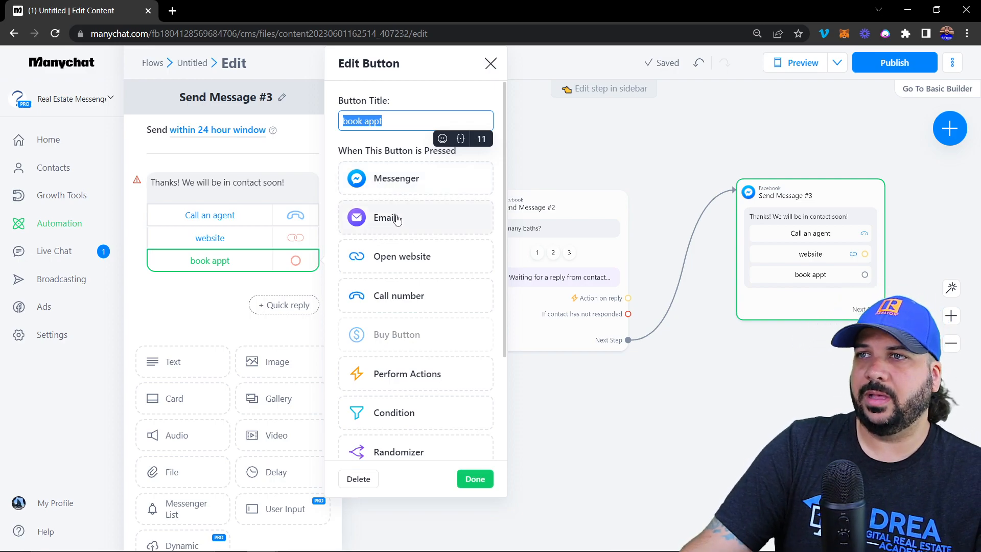
scroll(398, 219, "down", 3)
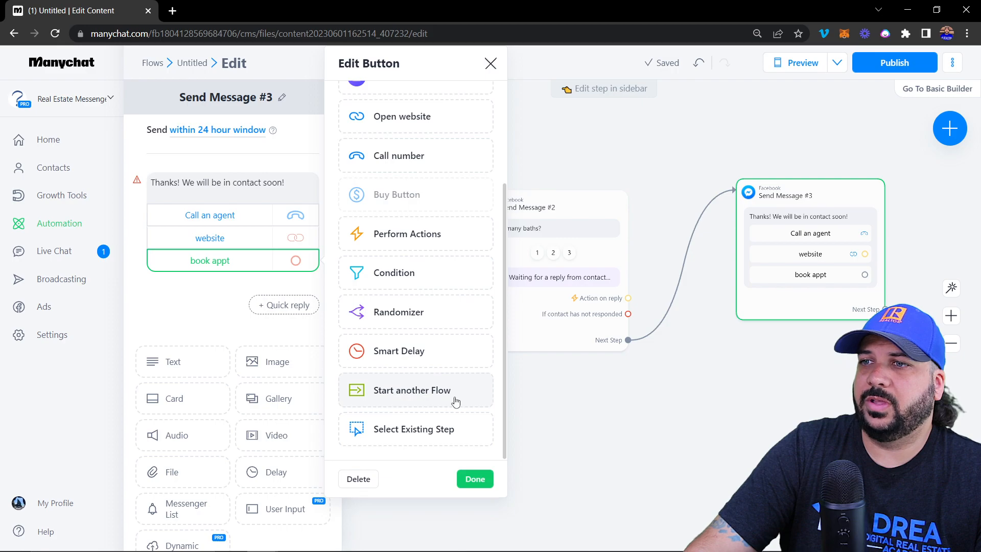
scroll(423, 349, "up", 3)
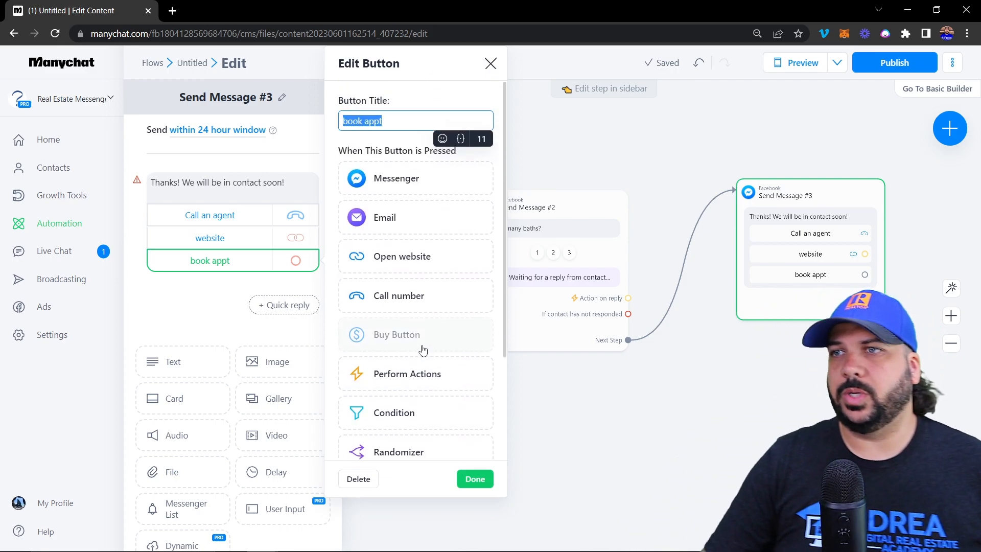
left_click(475, 479)
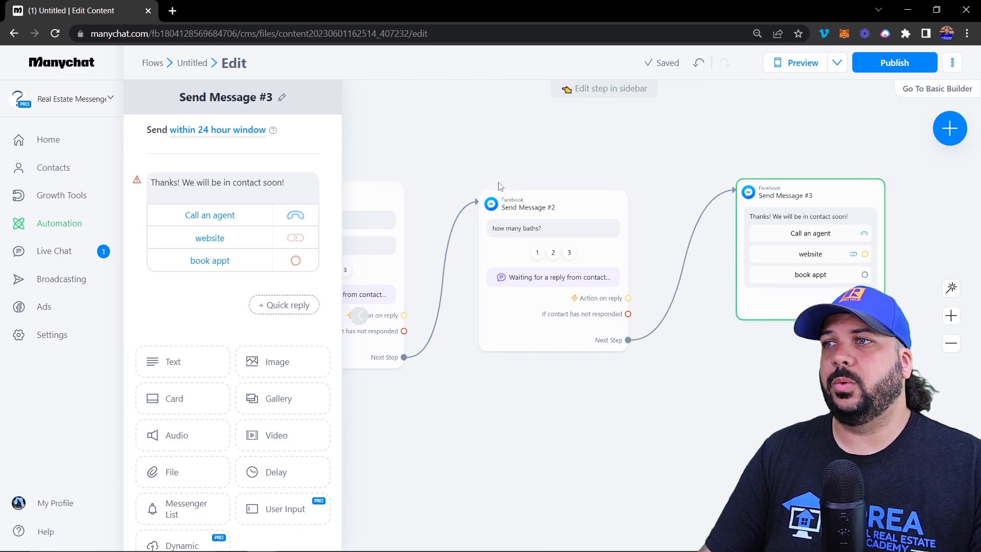
Link an empty Actions step after the Send Message #3 thank-you message
left_click_drag(834, 346, 520, 380)
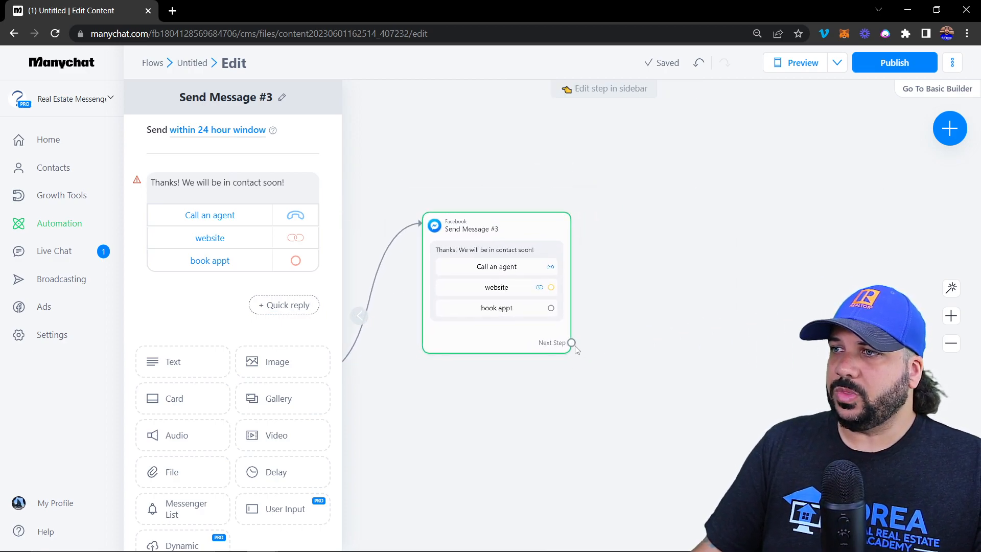
left_click_drag(571, 343, 630, 213)
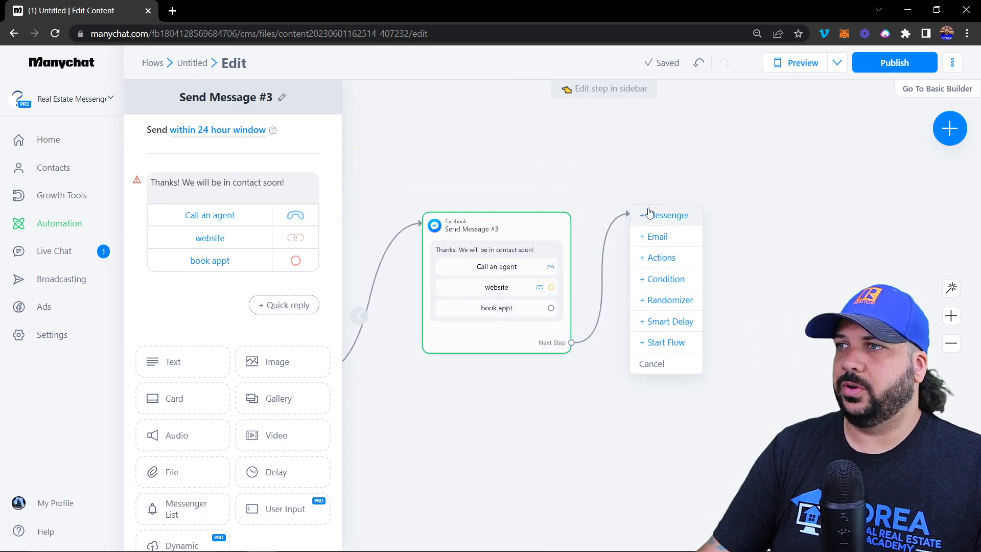
left_click(677, 261)
left_click(234, 155)
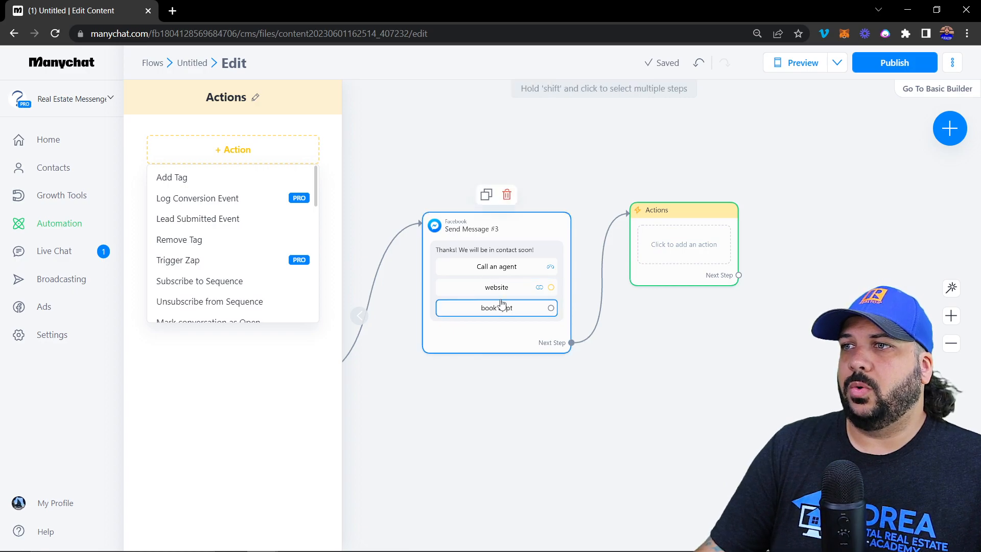
Start a new link from the welcome message's Buy button toward a new step
left_click_drag(457, 399, 628, 392)
left_click_drag(321, 426, 434, 425)
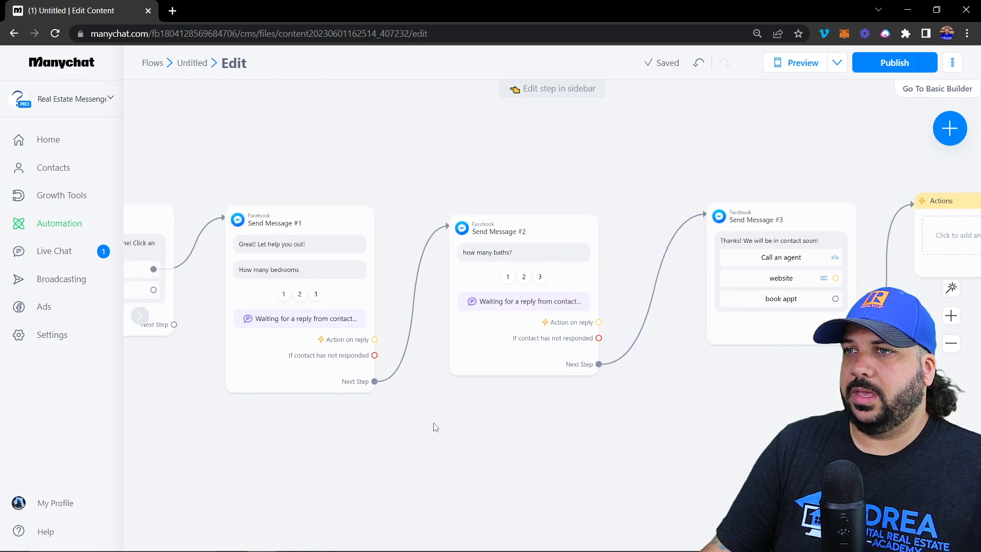
left_click_drag(449, 458, 652, 464)
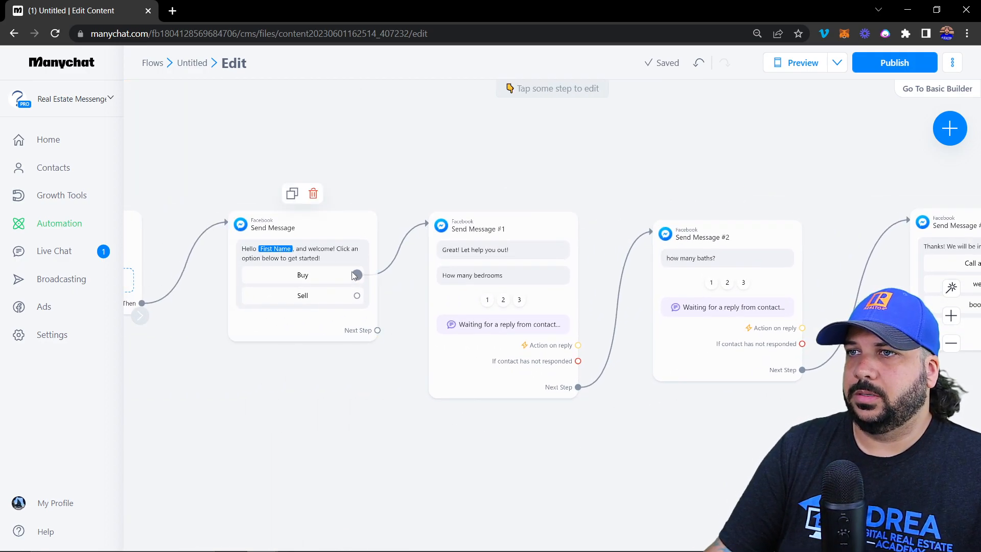
left_click_drag(357, 275, 275, 285)
left_click(276, 284)
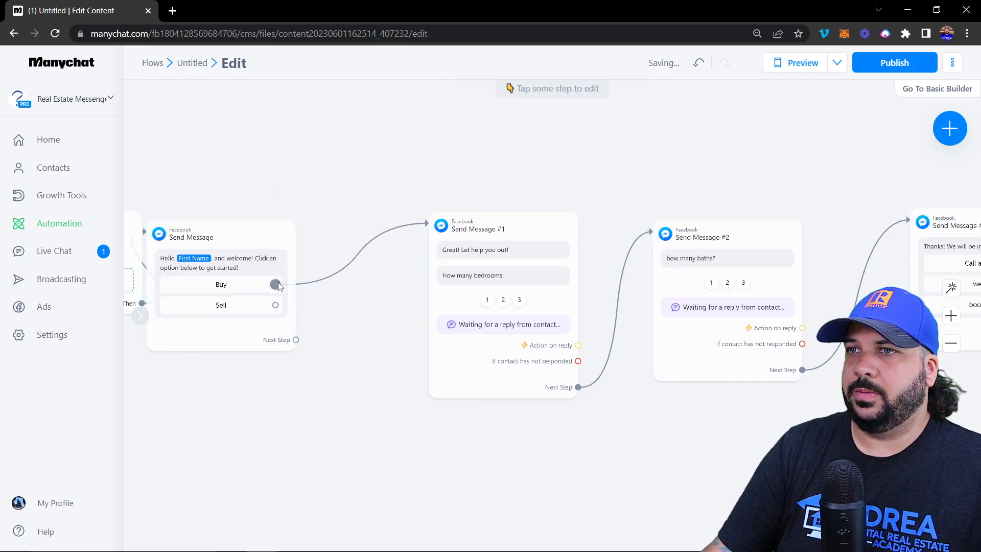
left_click(332, 204)
Create Actions #1 for the Buy button with an Add Tag action applying Buyer
left_click(365, 248)
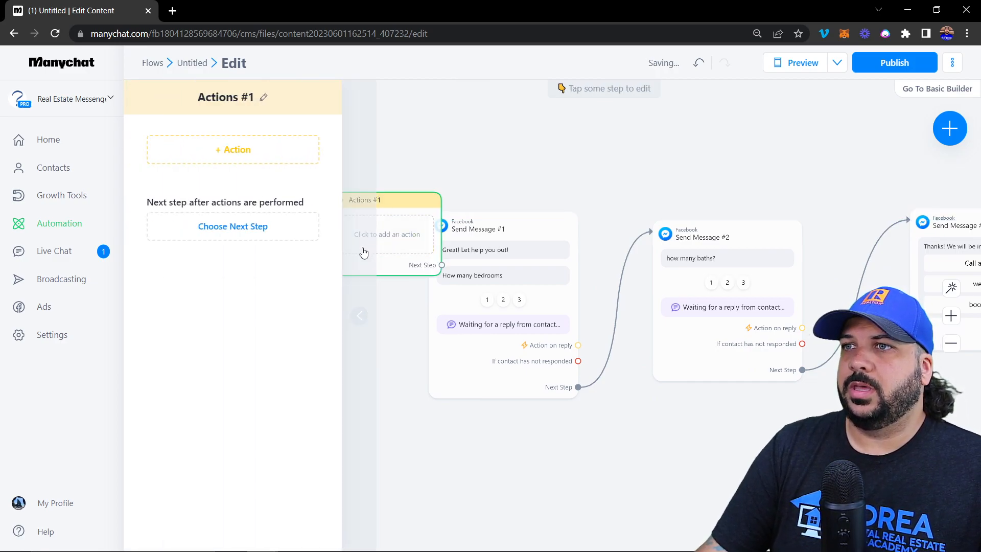
left_click(221, 150)
left_click(183, 177)
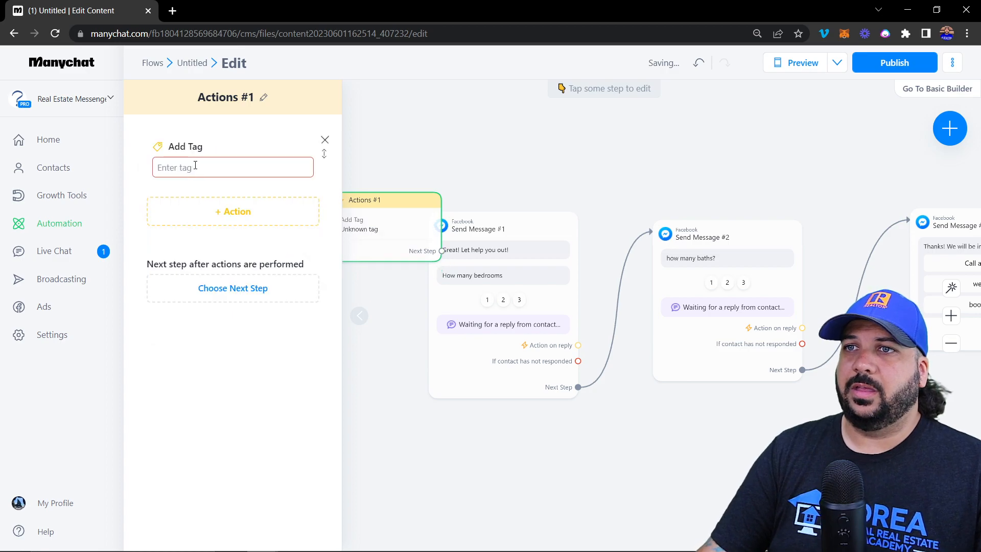
left_click(194, 167)
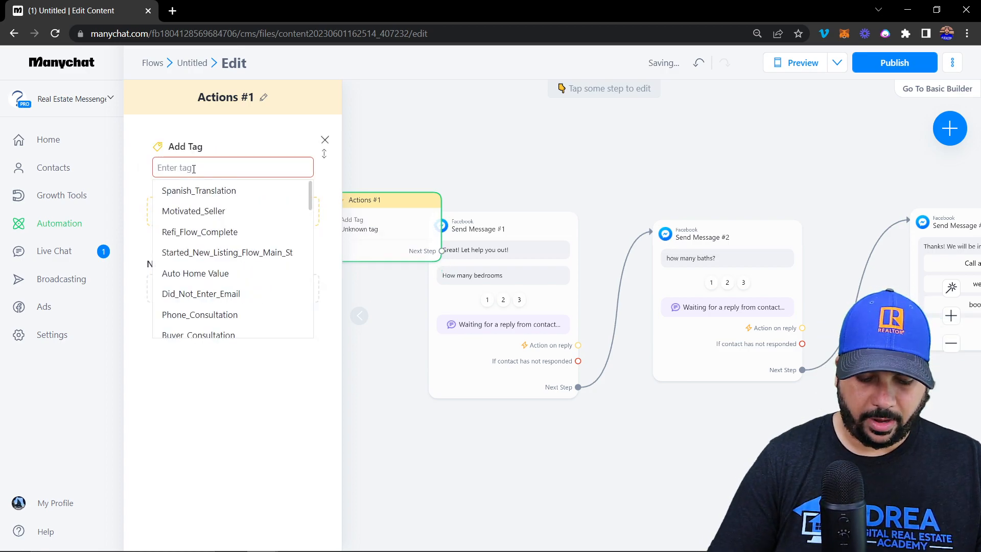
type("buyer")
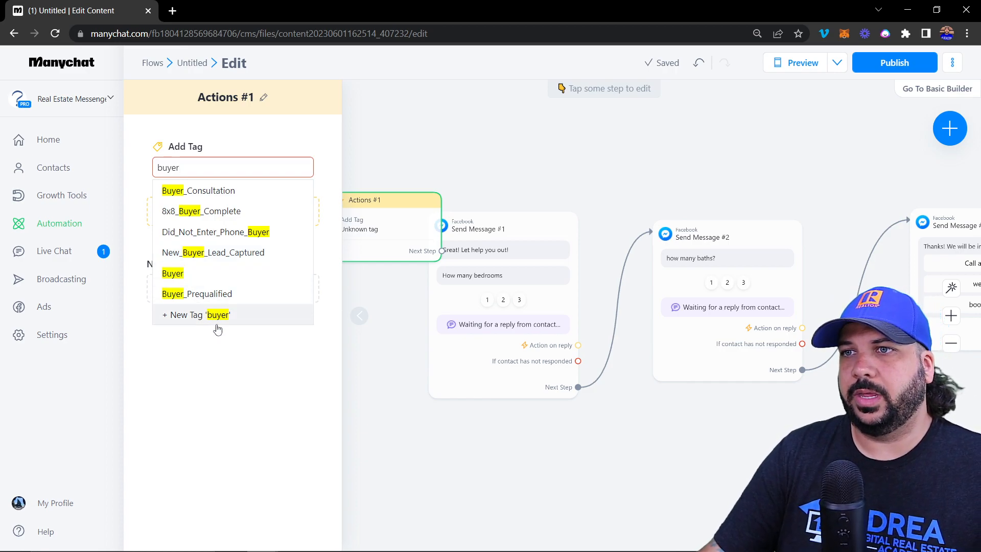
left_click(178, 277)
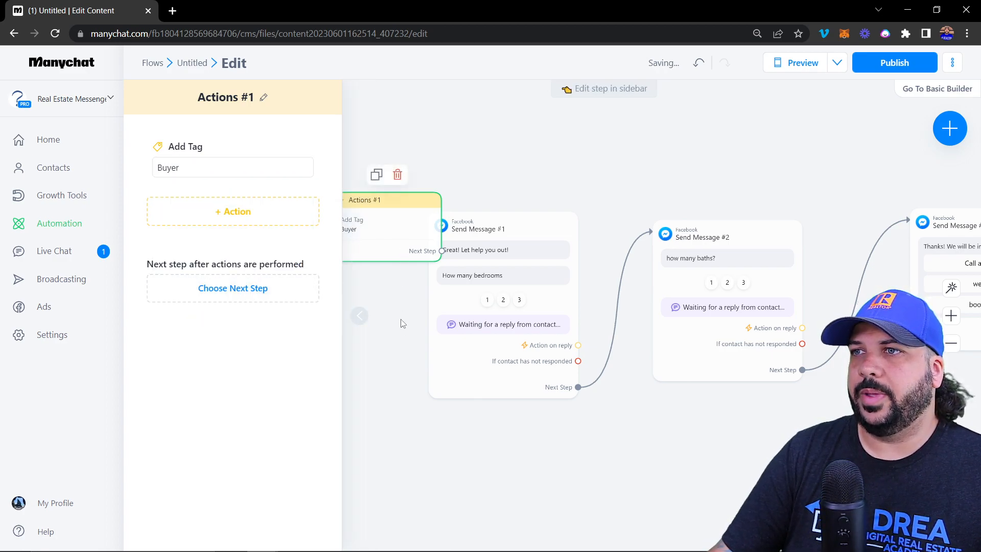
left_click(403, 332)
Connect Actions #1's Next Step to Send Message #1 and reopen Actions #1
left_click_drag(402, 240, 360, 163)
left_click_drag(424, 171, 480, 257)
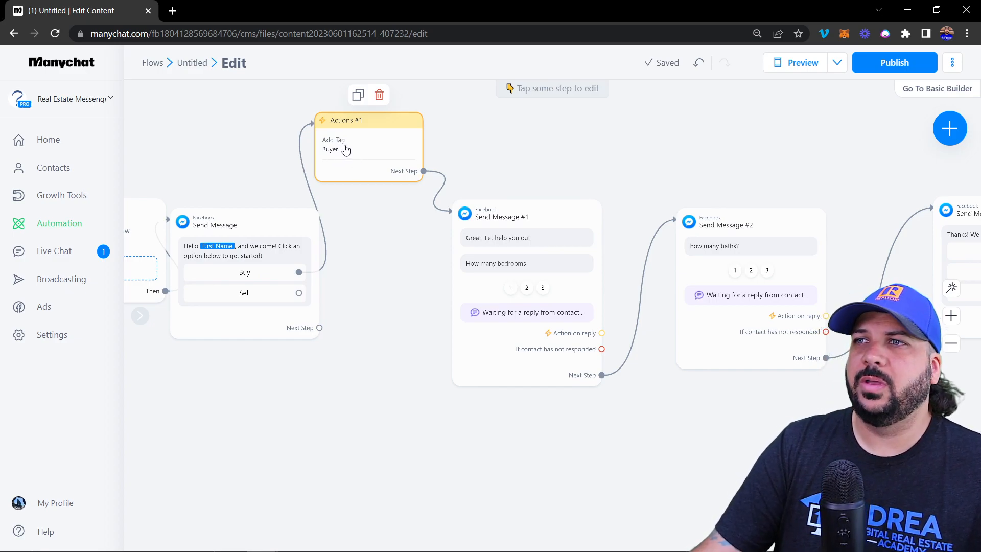
left_click(372, 148)
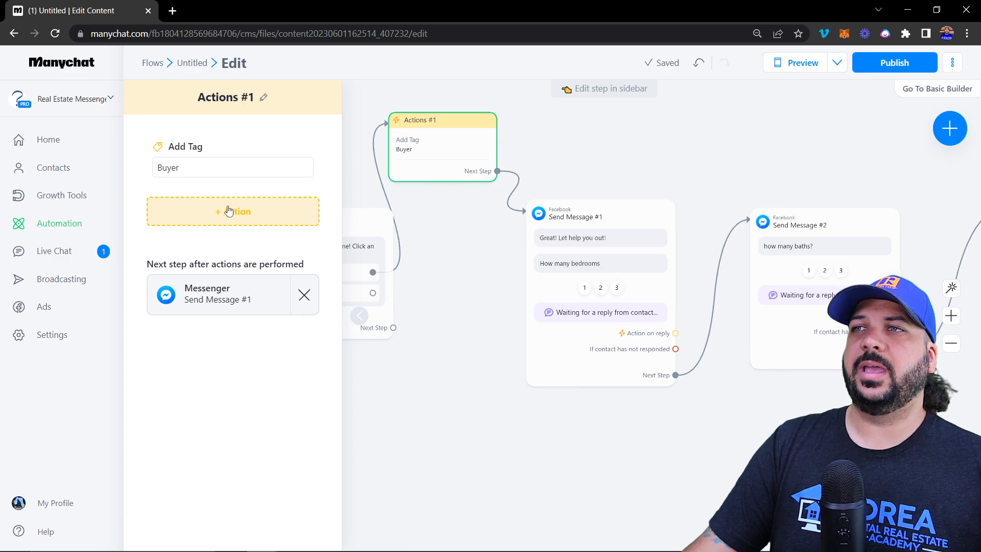
Add a Subscribe to Sequence action for the "8x8" 8 Week Buyer Follow-up sequence
left_click(228, 216)
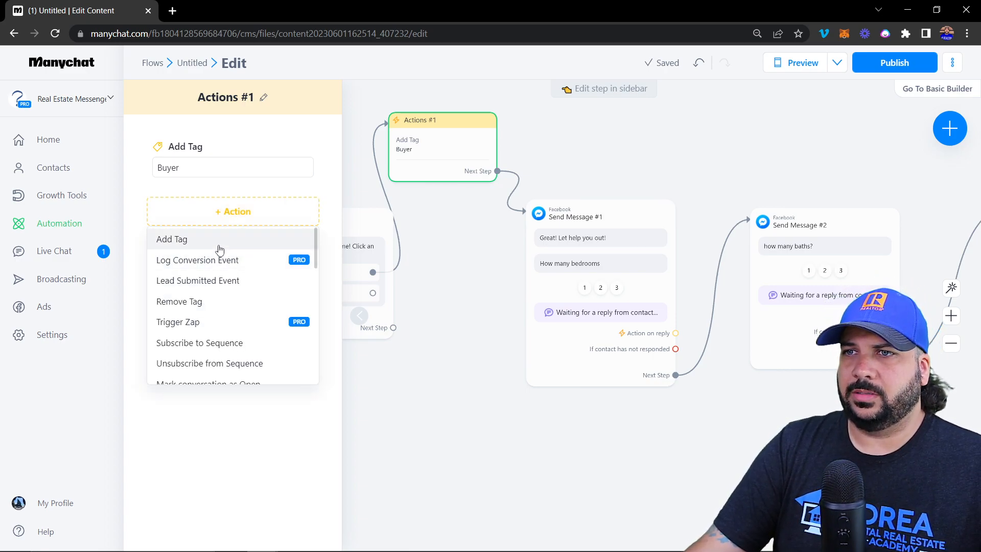
scroll(198, 302, "down", 1)
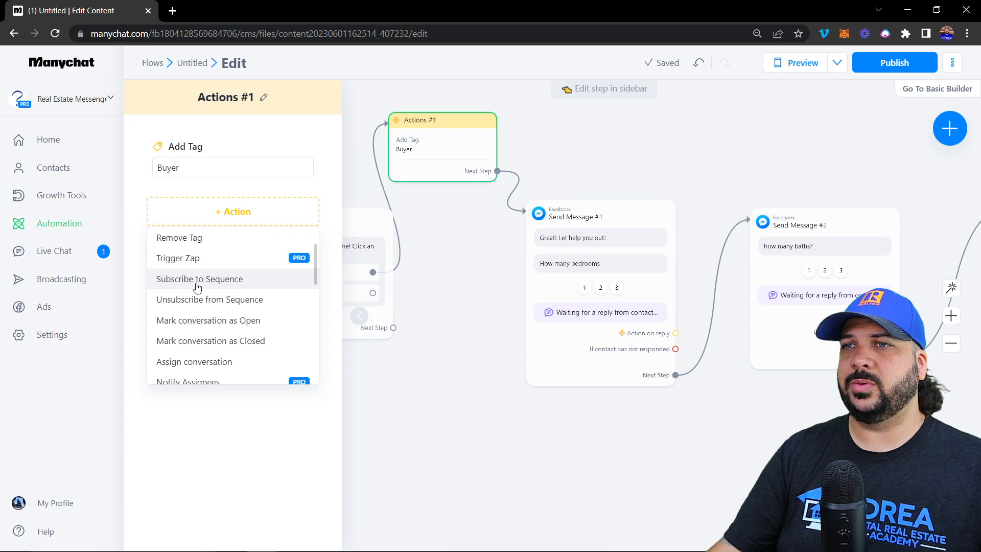
left_click(197, 279)
left_click(190, 225)
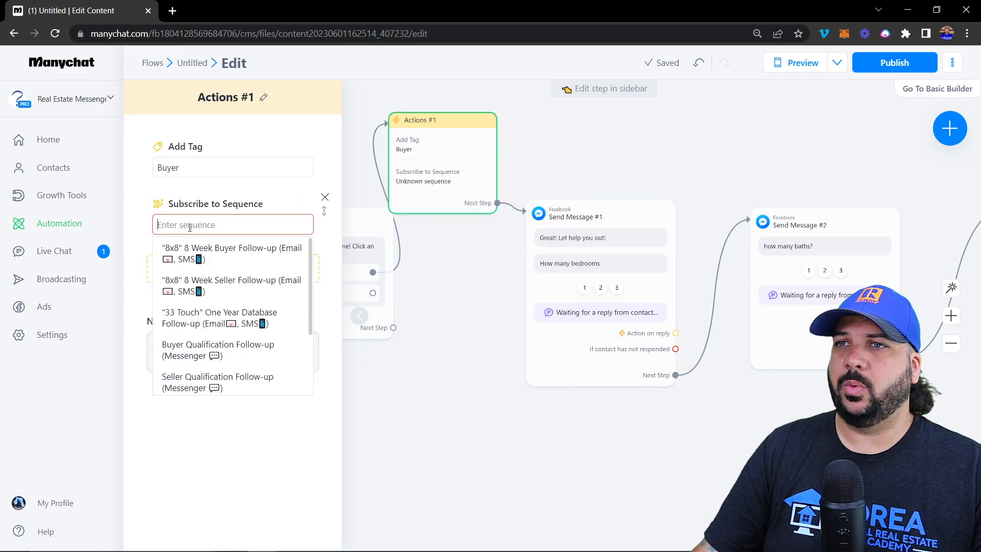
left_click(211, 255)
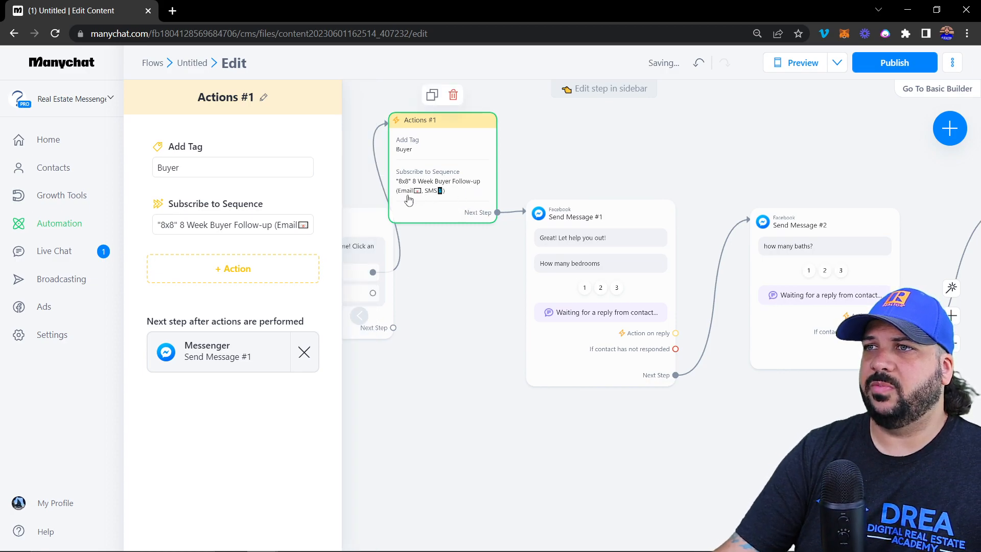
Add a second Subscribe to Sequence action for Buyer Qualification Follow-up (Messenger)
left_click(249, 272)
left_click(199, 400)
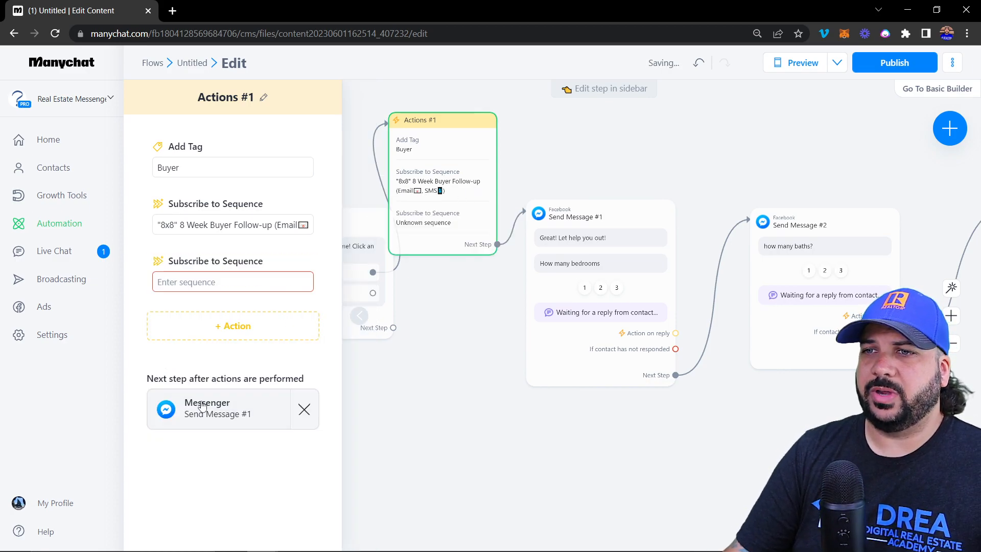
left_click(224, 285)
scroll(221, 373, "down", 3)
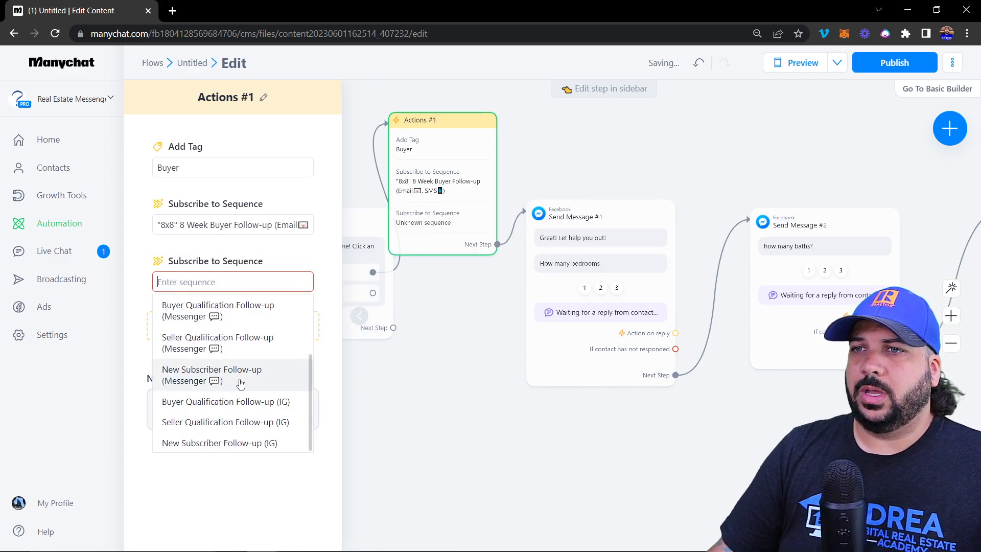
left_click(219, 311)
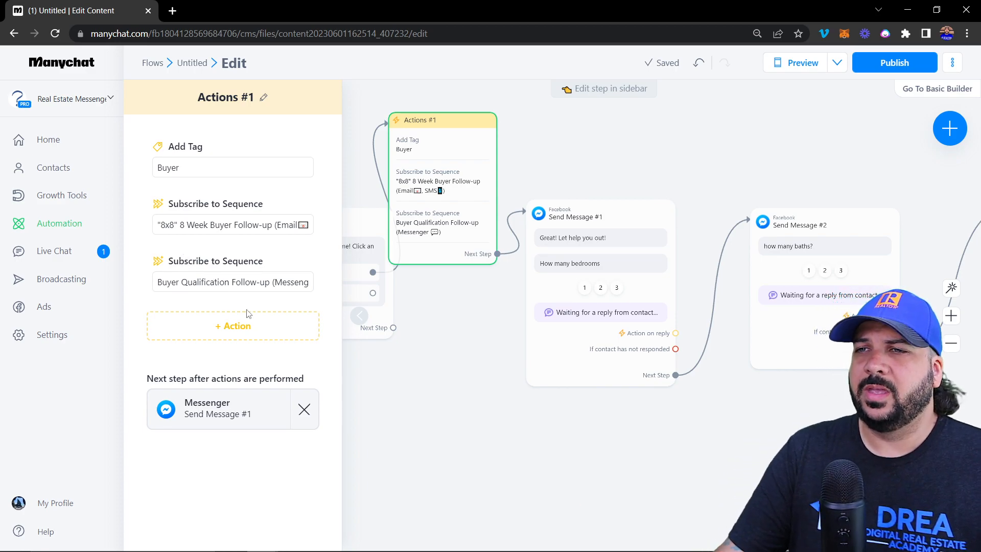
Browse the available action types in Actions #1, then close its settings panel
left_click(243, 326)
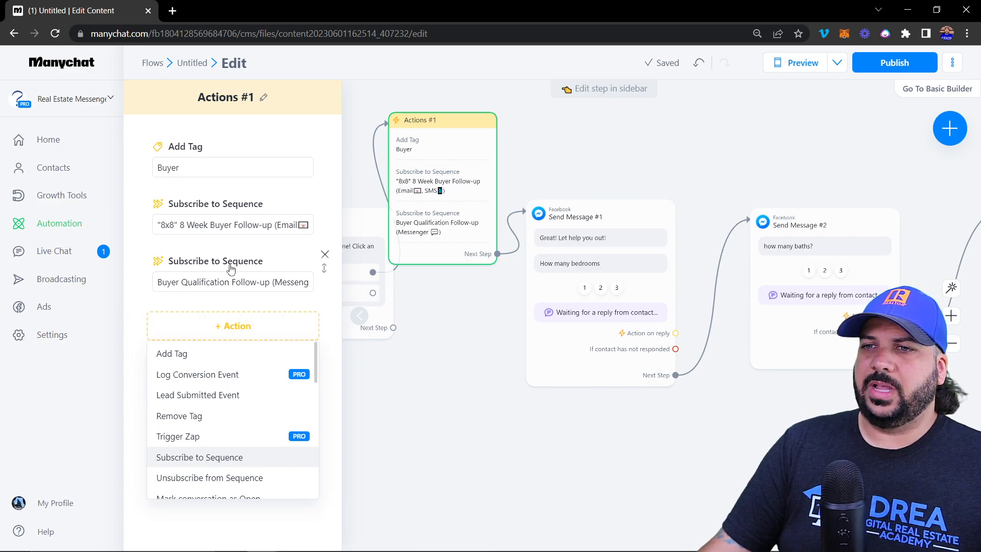
scroll(230, 394, "down", 5)
scroll(212, 381, "up", 5)
scroll(219, 409, "down", 3)
scroll(225, 430, "down", 3)
scroll(220, 395, "down", 3)
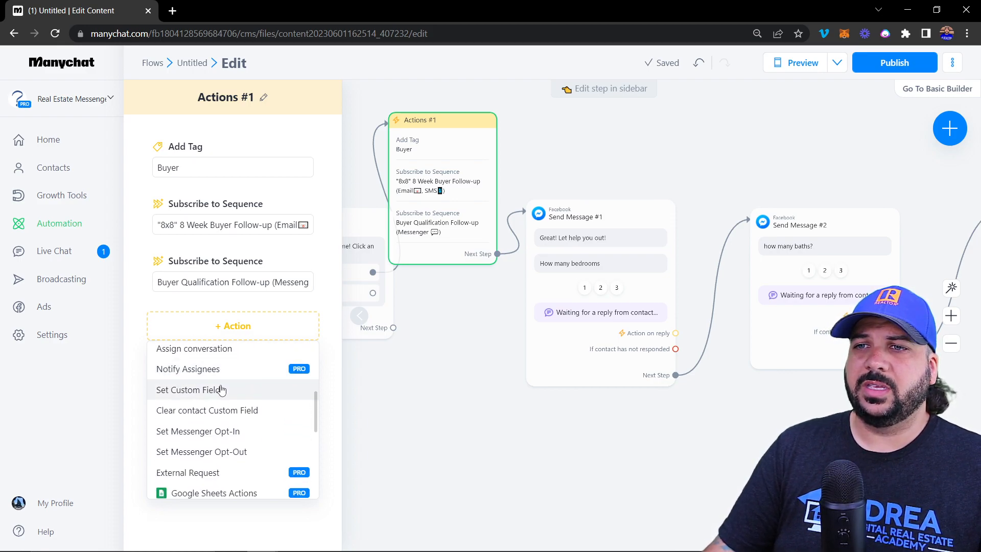
scroll(221, 390, "down", 3)
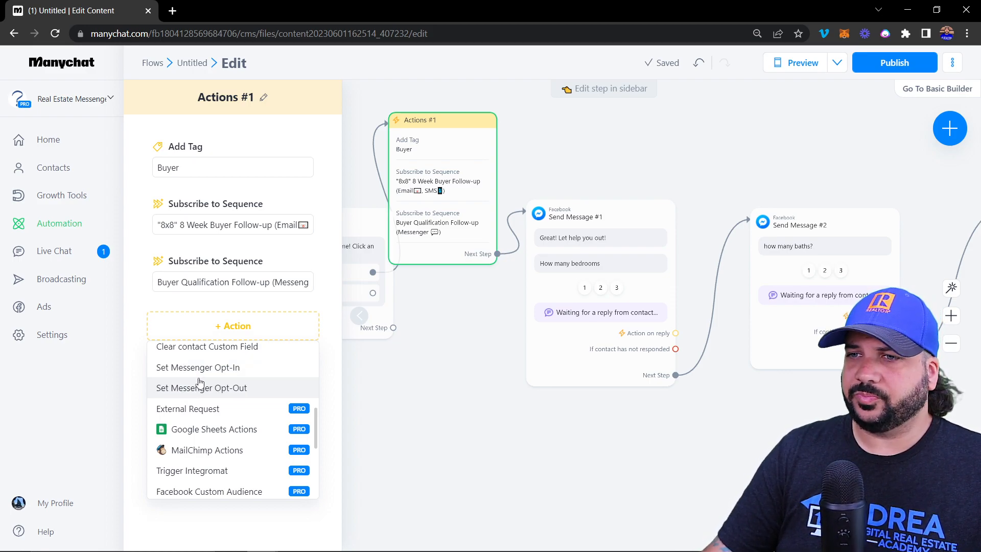
scroll(199, 382, "down", 3)
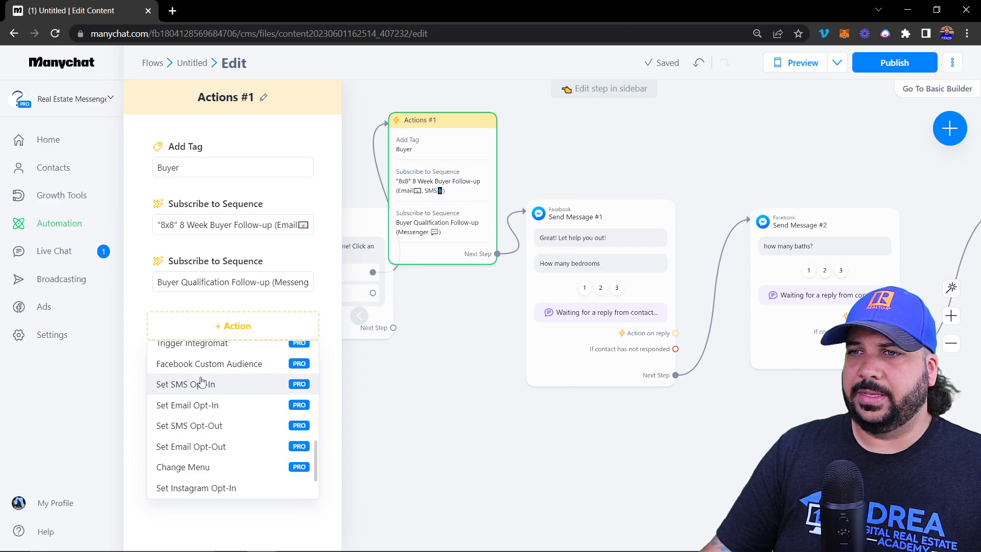
scroll(202, 382, "down", 1)
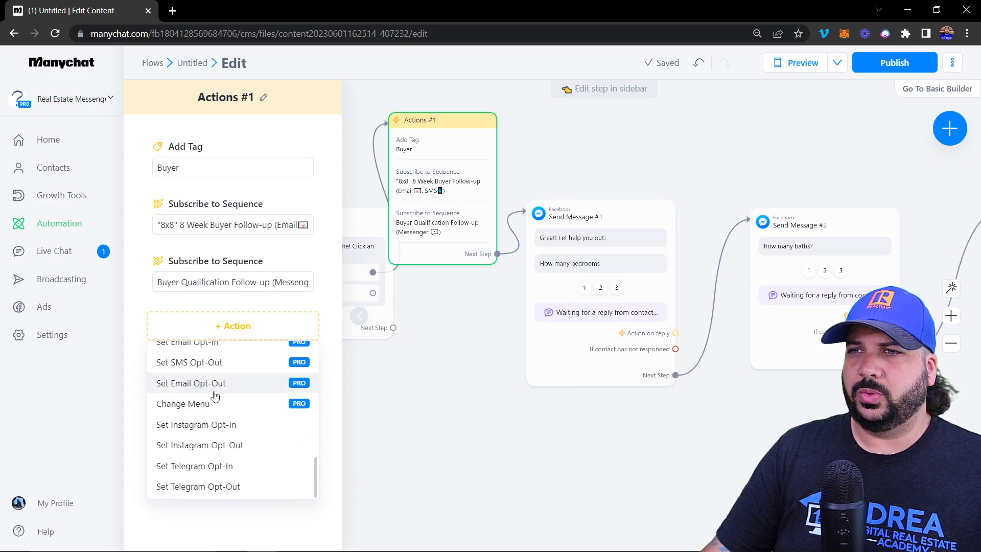
scroll(209, 382, "up", 5)
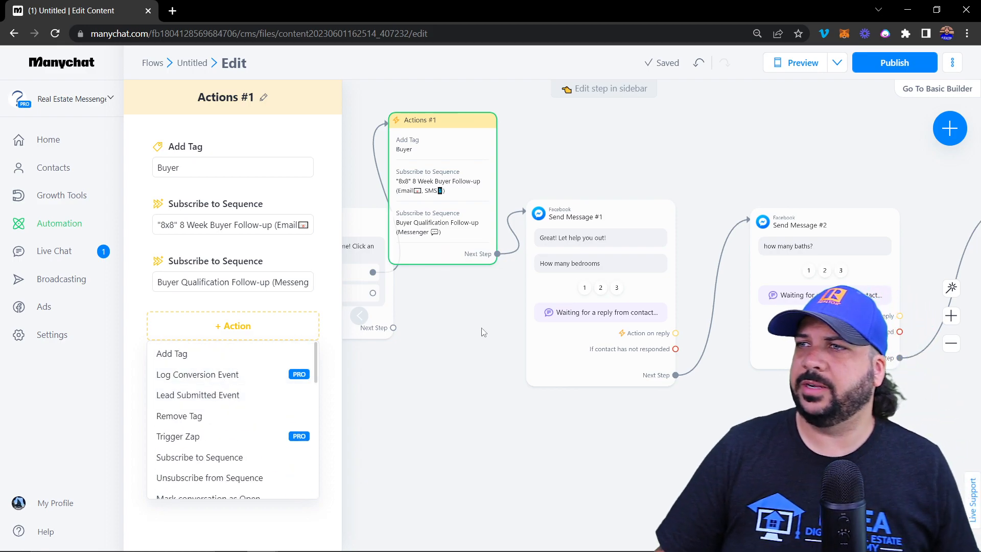
left_click(453, 387)
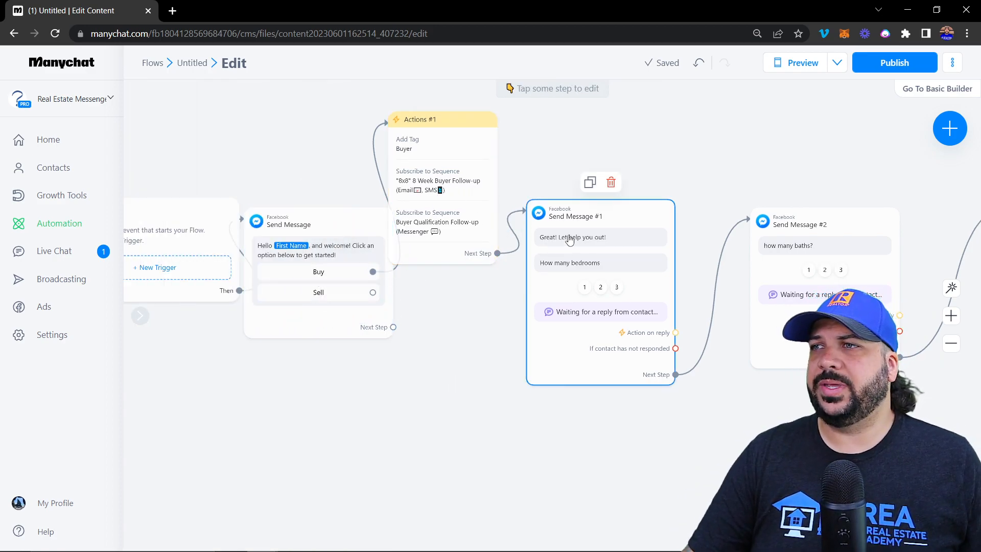
Center Send Message #1 and drag from its reply action to start a new connected step
left_click_drag(711, 400, 601, 403)
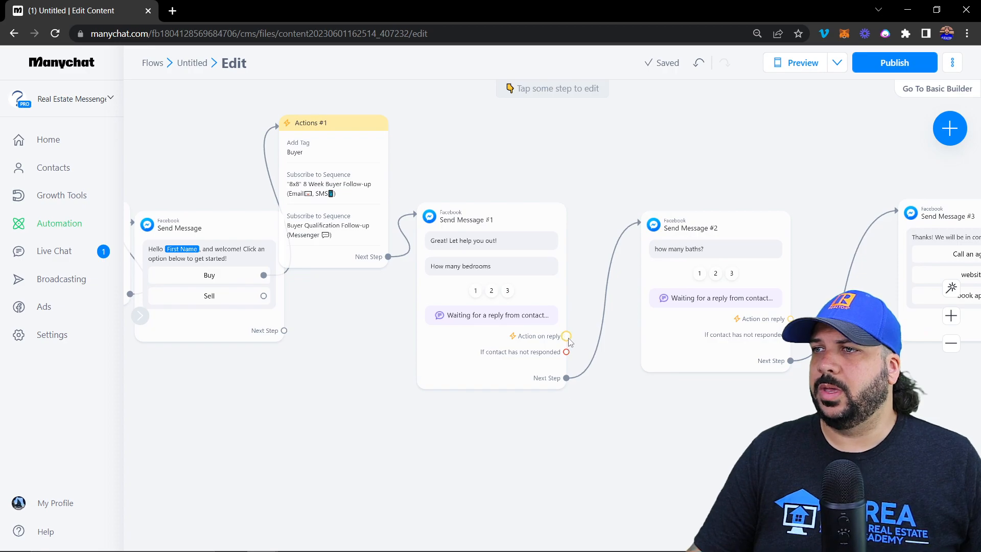
scroll(566, 336, "up", 5)
scroll(566, 336, "down", 4)
left_click_drag(618, 392, 551, 418)
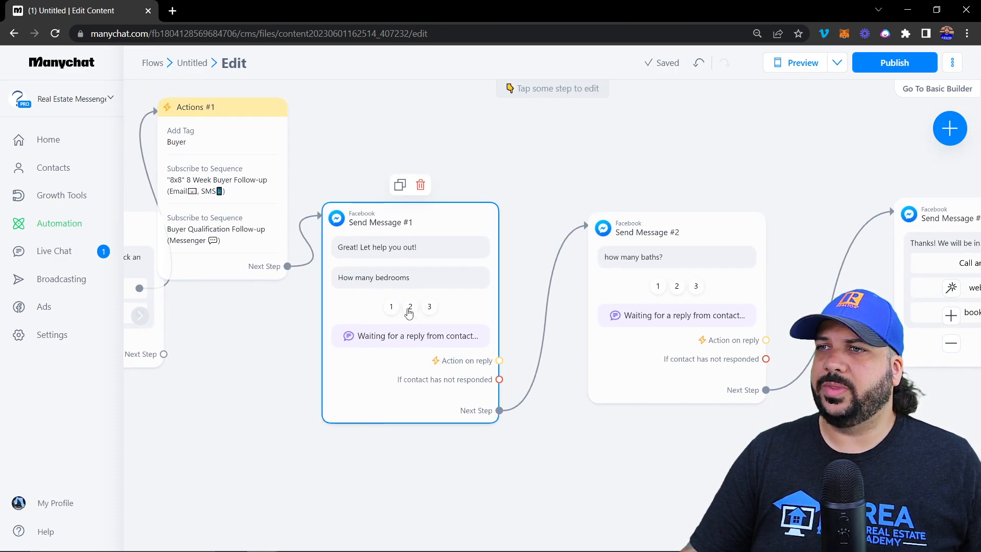
left_click_drag(500, 360, 547, 120)
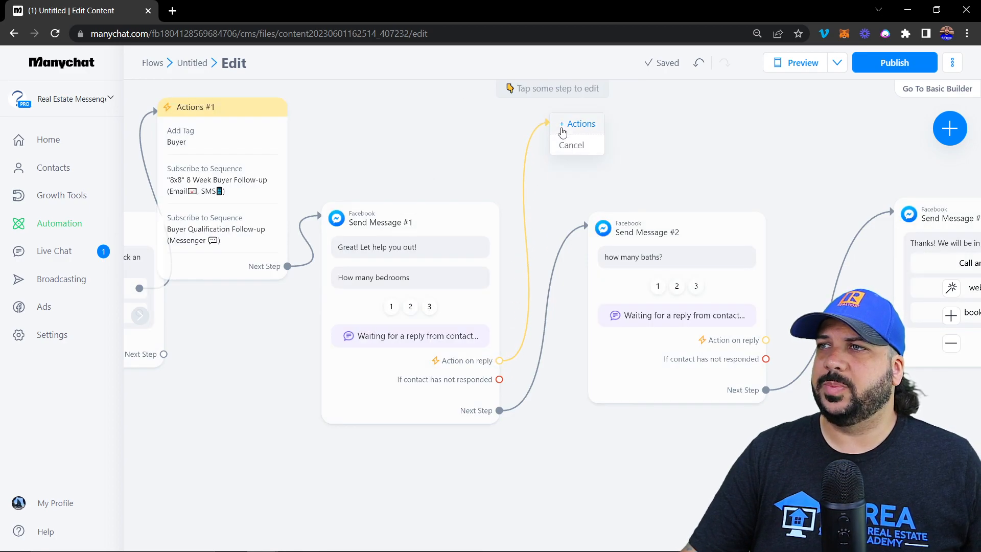
Create Actions #2 from the bedrooms reply action, containing an Add Tag action with no tag yet
left_click(557, 122)
left_click(259, 149)
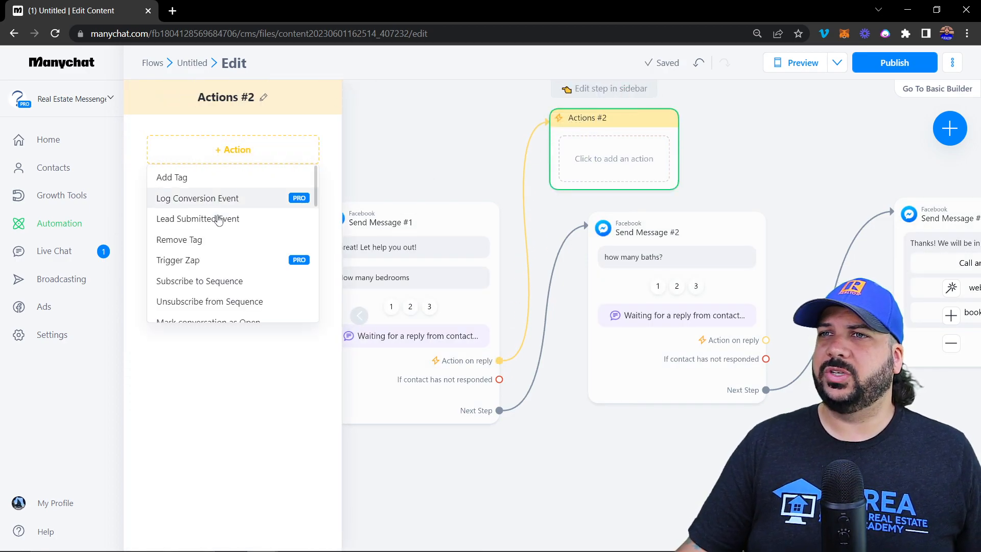
left_click(195, 177)
left_click(470, 148)
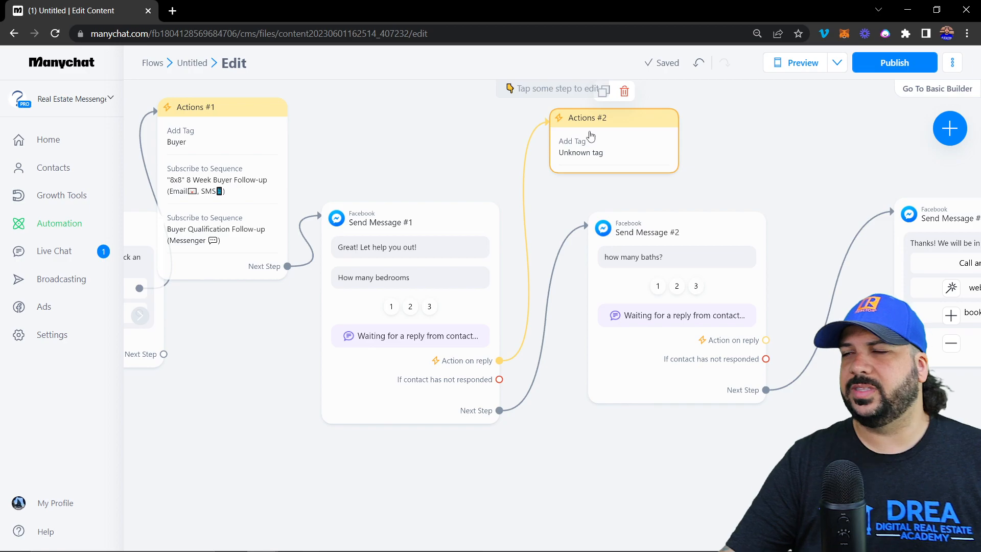
left_click_drag(769, 161, 480, 169)
left_click_drag(588, 165, 396, 194)
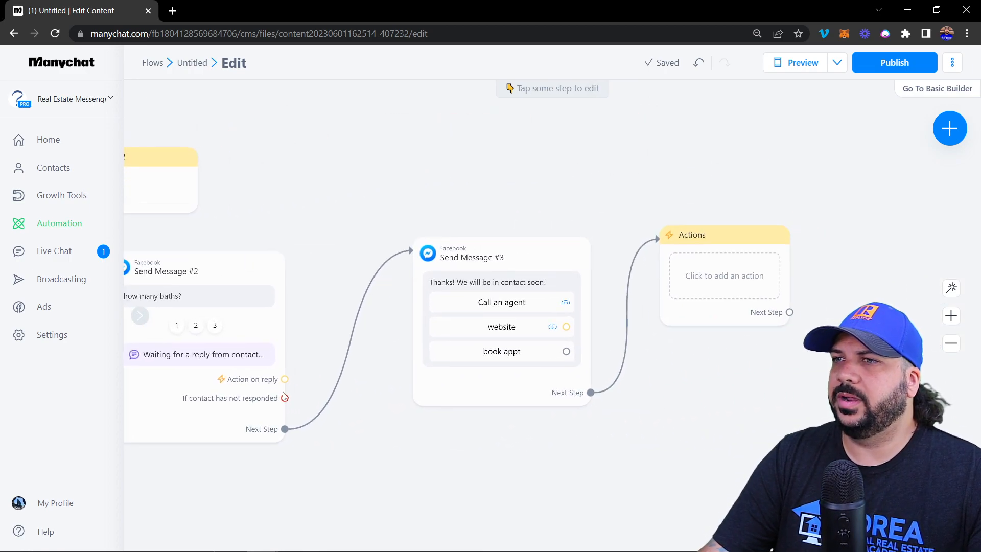
left_click_drag(673, 407, 437, 416)
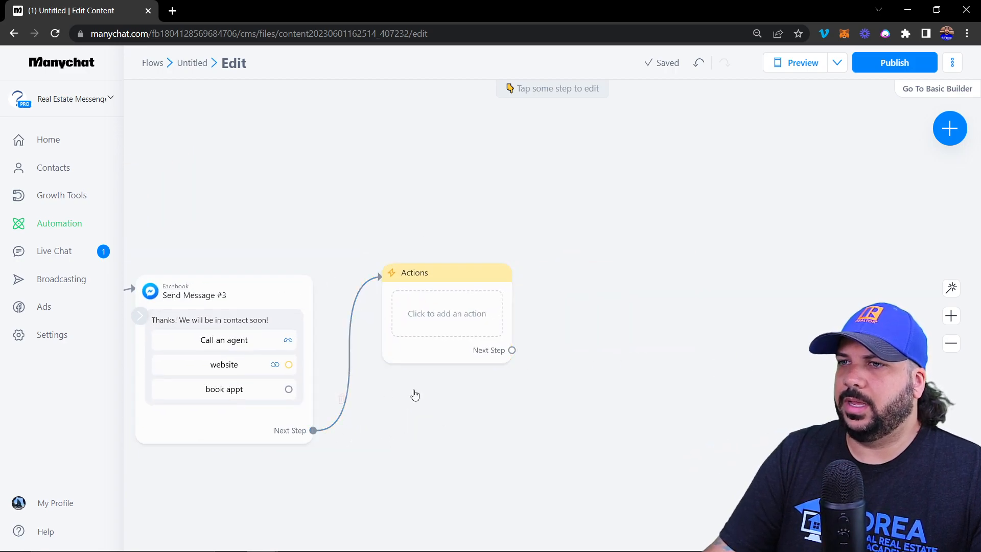
left_click_drag(512, 350, 600, 279)
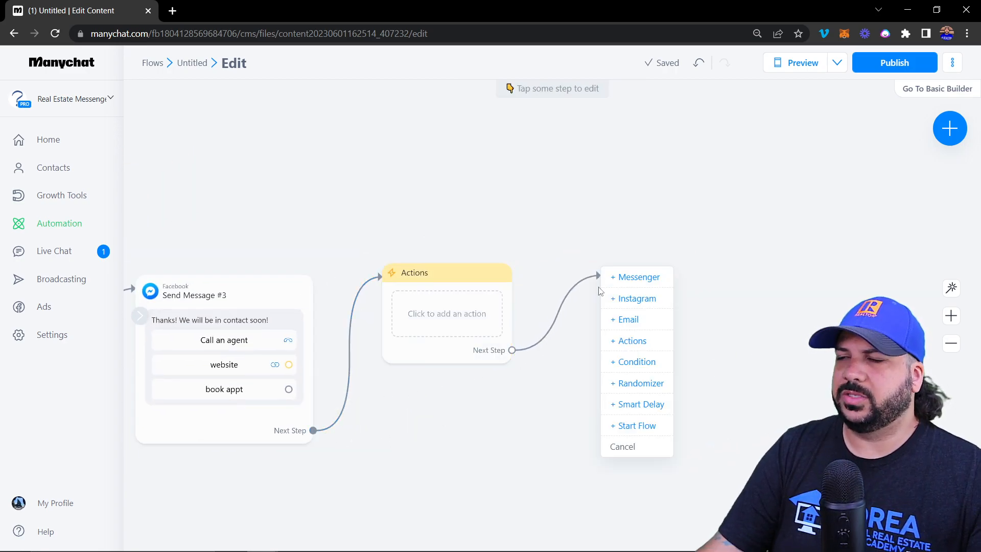
left_click(520, 204)
mouse_move(410, 270)
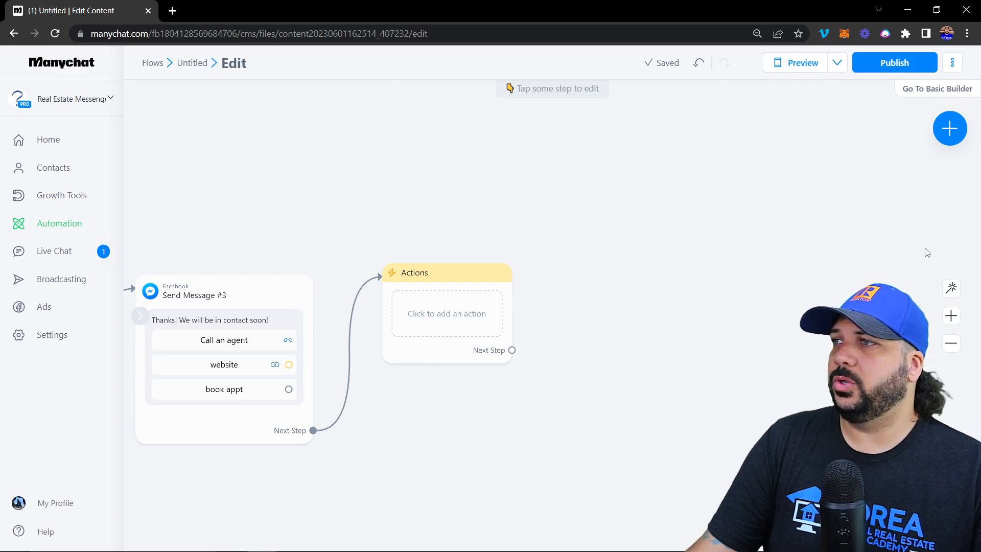
left_click(953, 289)
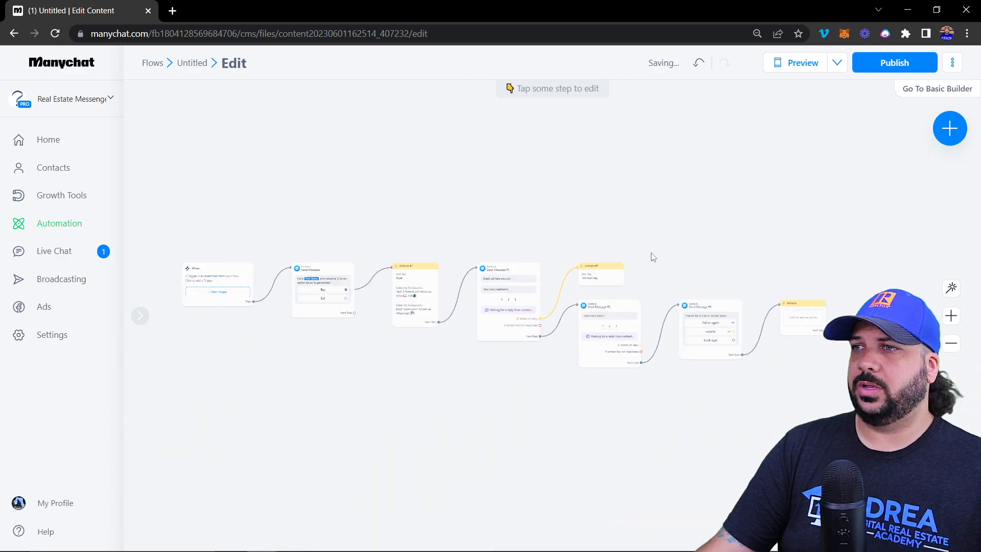
left_click(954, 321)
left_click(954, 346)
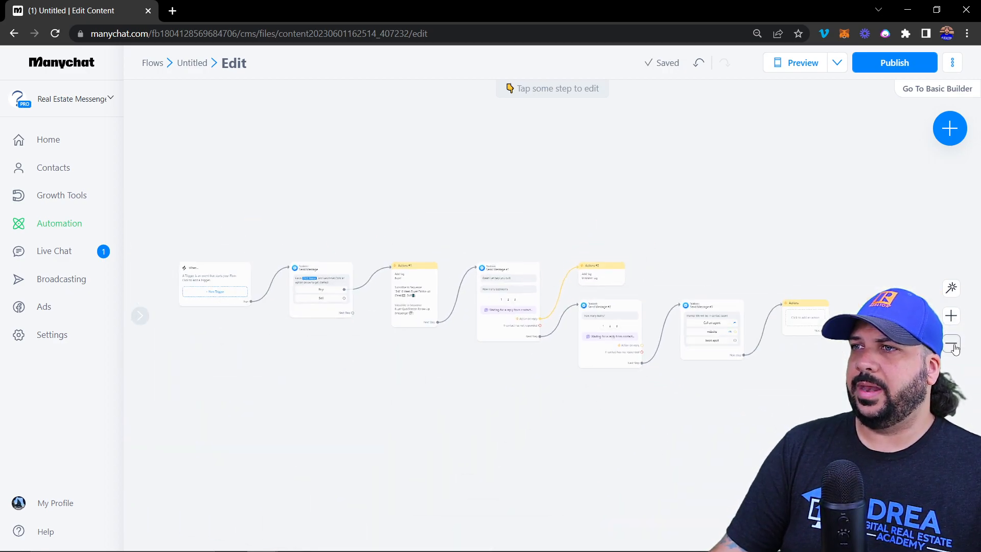
left_click_drag(335, 195, 329, 255)
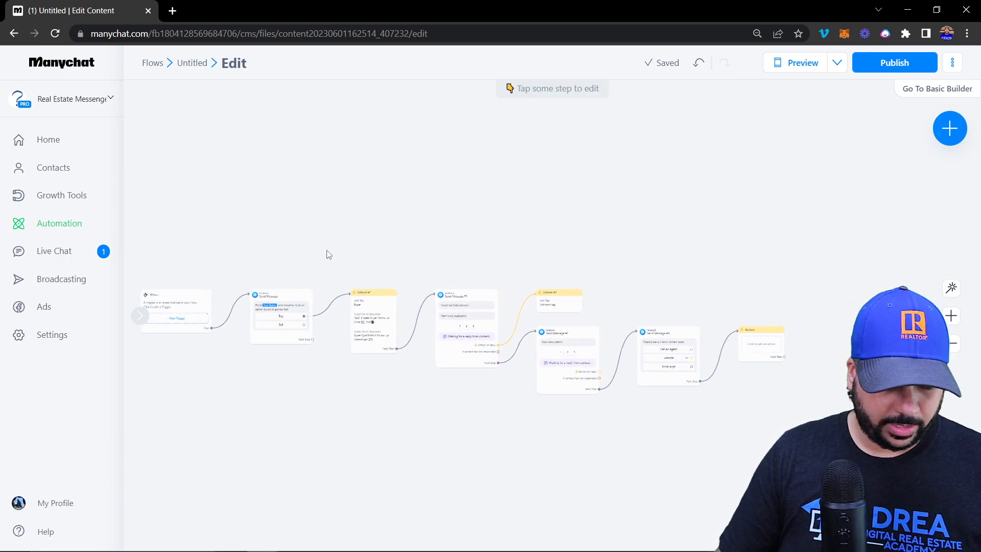
left_click_drag(256, 242, 822, 408)
left_click_drag(448, 332, 431, 303)
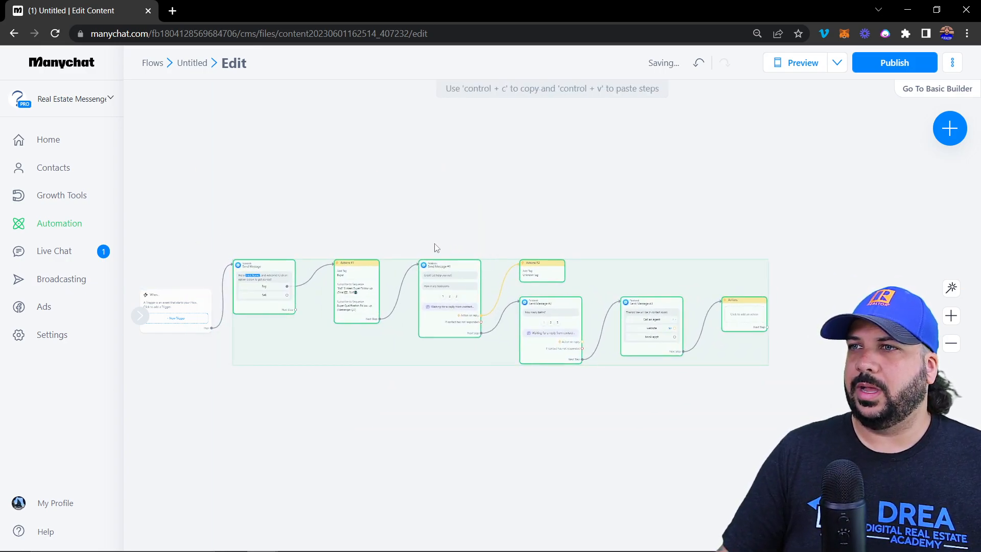
mouse_move(454, 256)
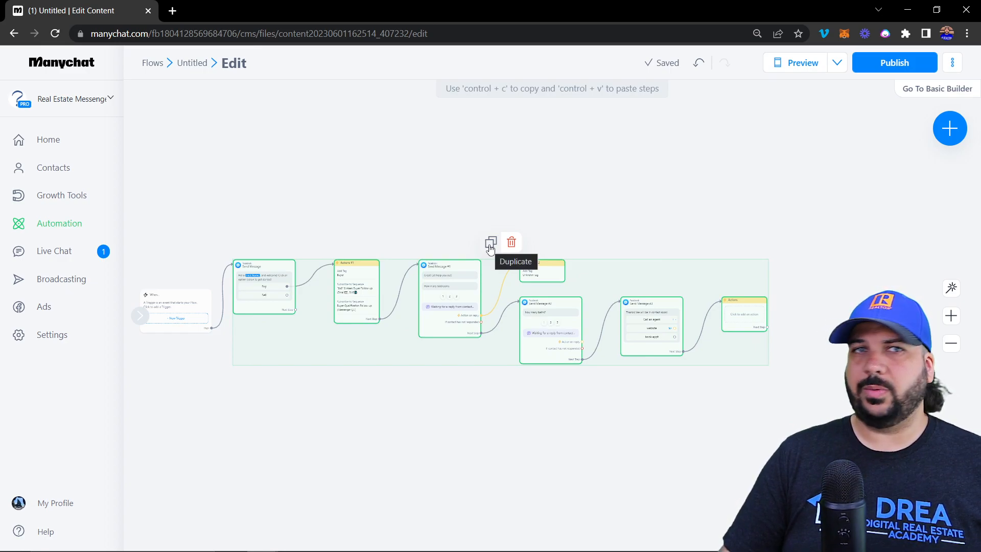
left_click(370, 210)
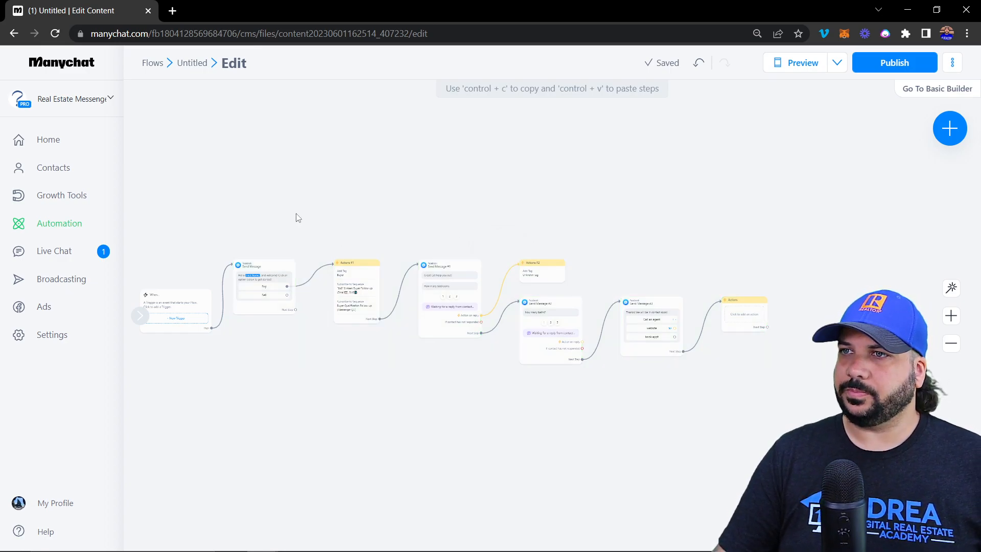
left_click_drag(344, 217, 687, 337)
left_click(592, 213)
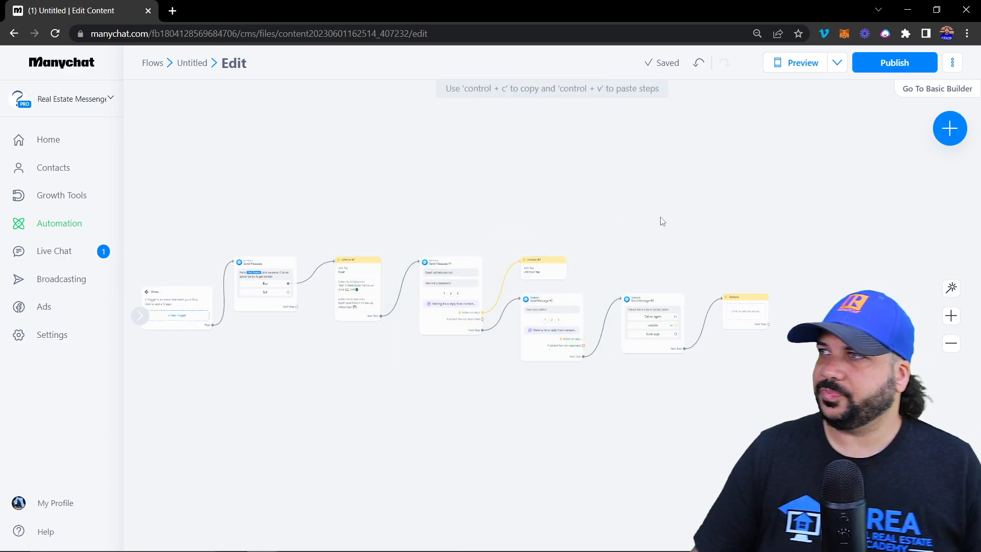
Add an empty Messenger message step, Send Message #4, and move it above the flow
left_click(950, 130)
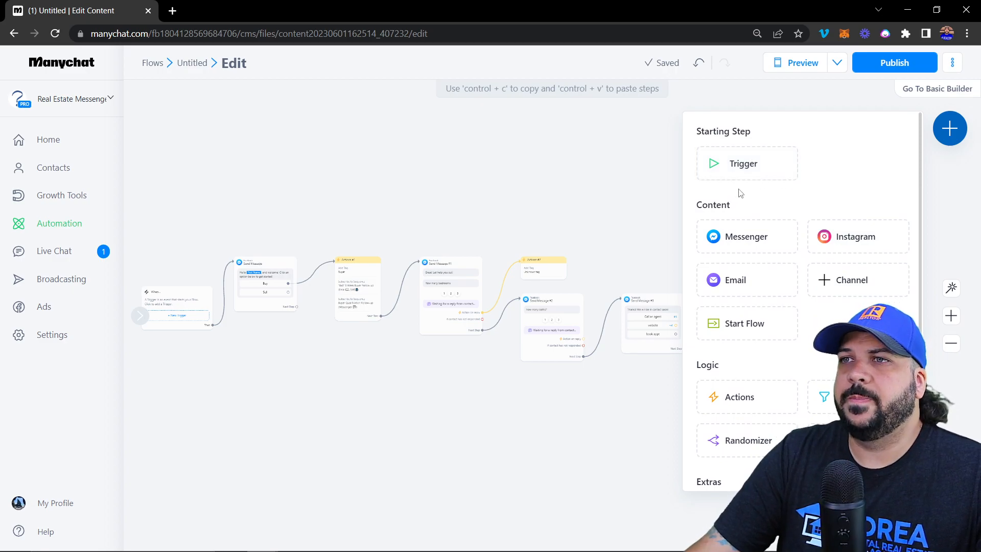
scroll(740, 193, "down", 1)
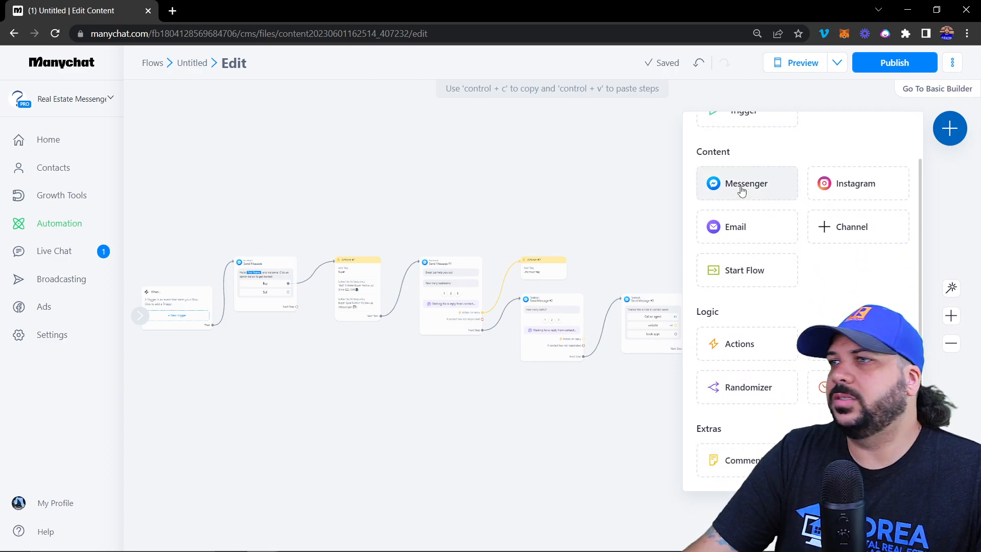
left_click(751, 189)
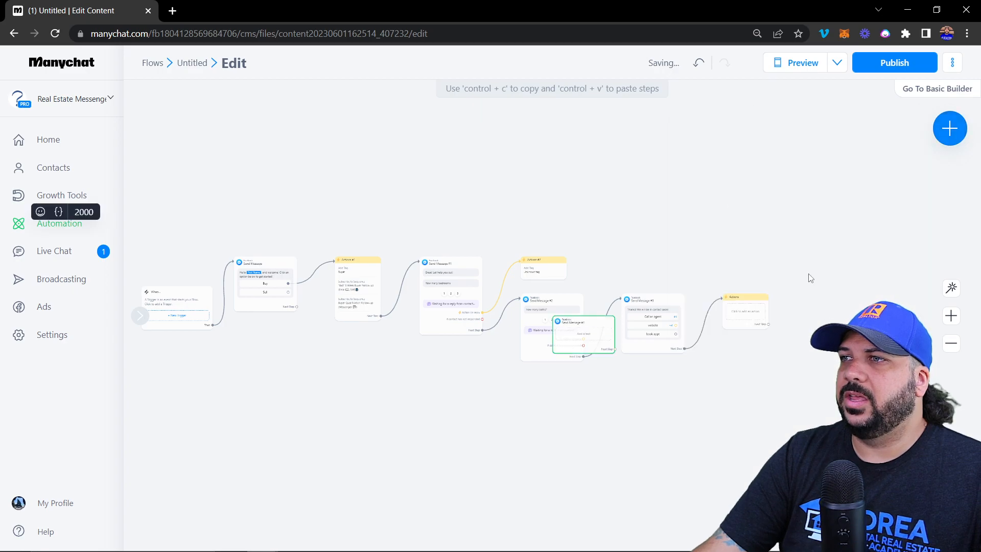
left_click_drag(605, 333, 663, 231)
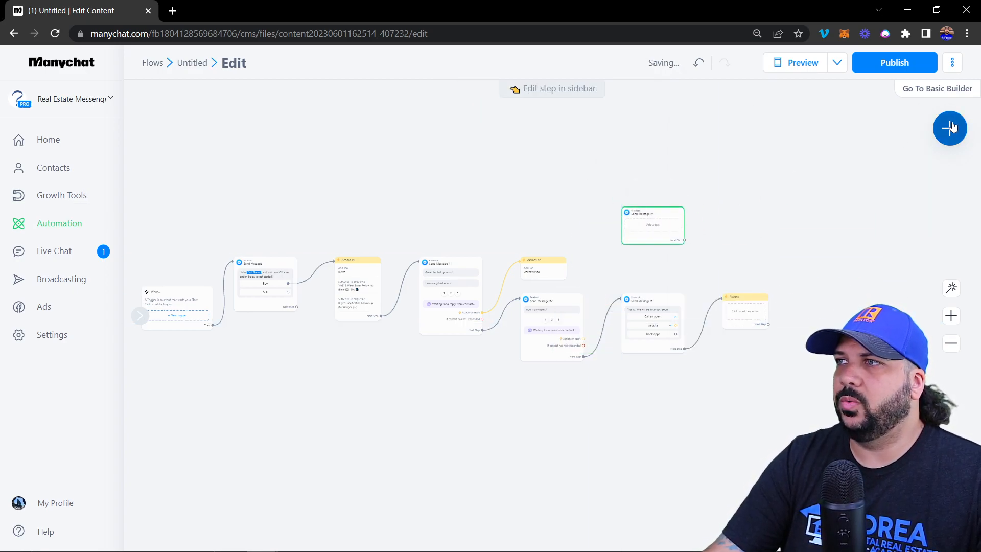
Add a blank Comment note and place it above the welcome message
left_click(950, 128)
scroll(796, 374, "down", 1)
left_click(744, 459)
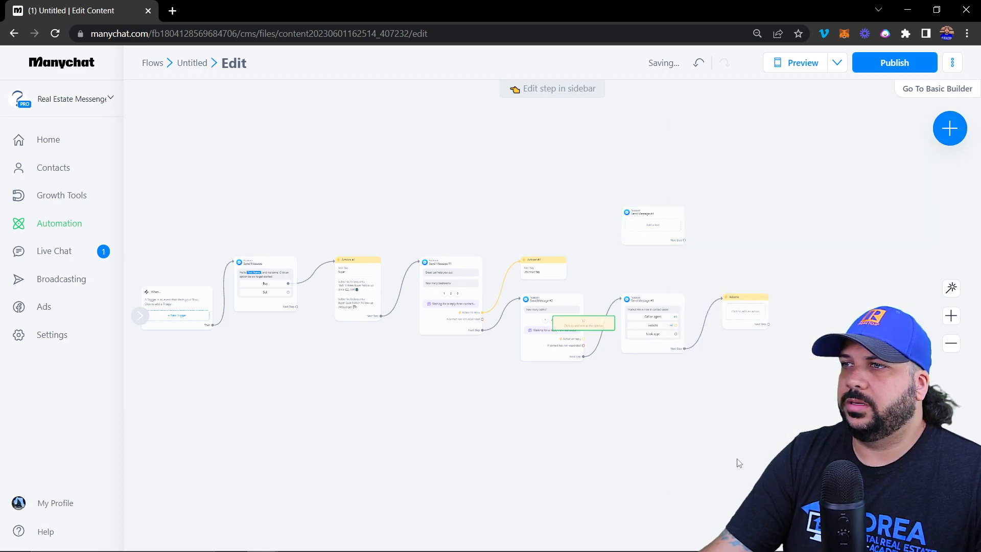
left_click_drag(587, 327, 301, 223)
scroll(298, 220, "up", 5)
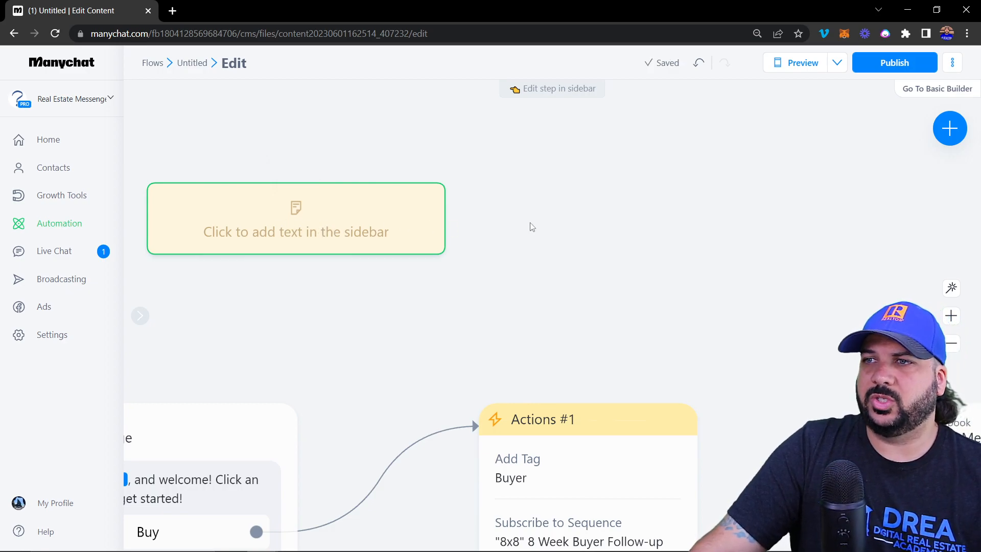
scroll(350, 228, "down", 3)
left_click_drag(311, 221, 222, 225)
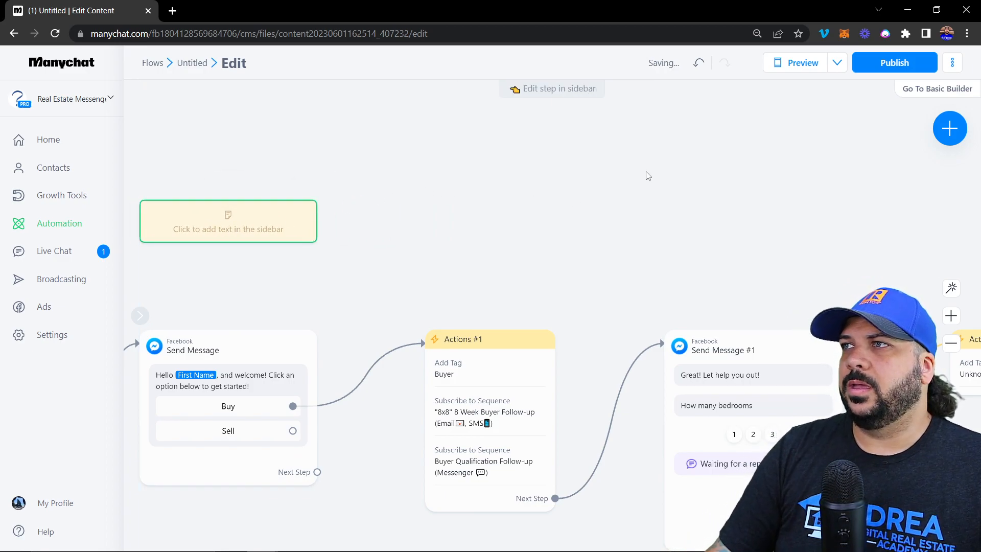
scroll(580, 177, "down", 3)
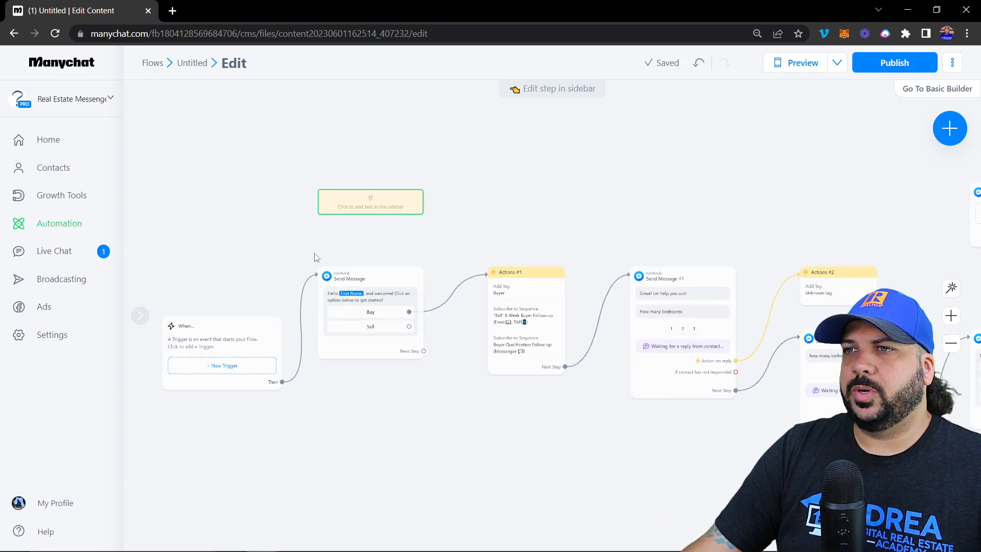
left_click_drag(756, 147, 605, 186)
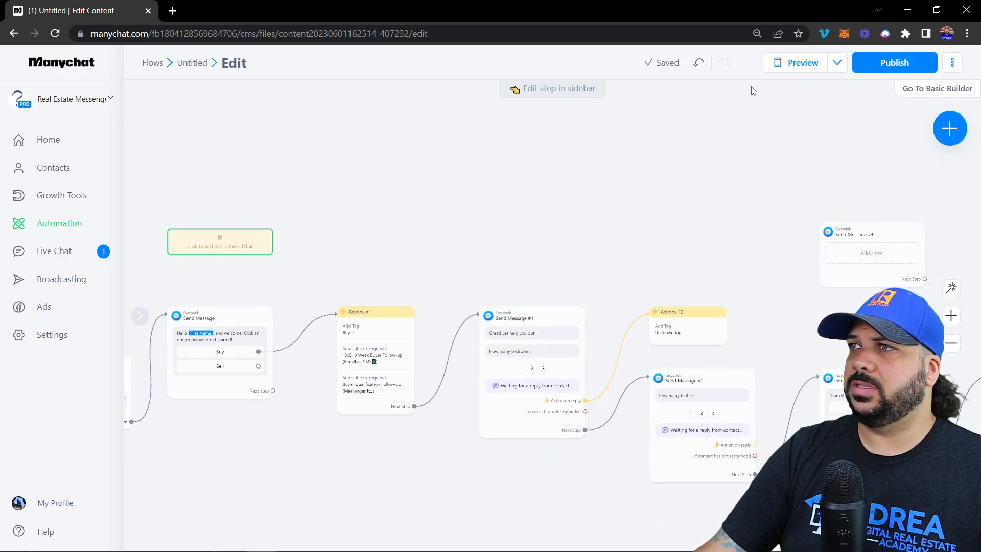
left_click(795, 65)
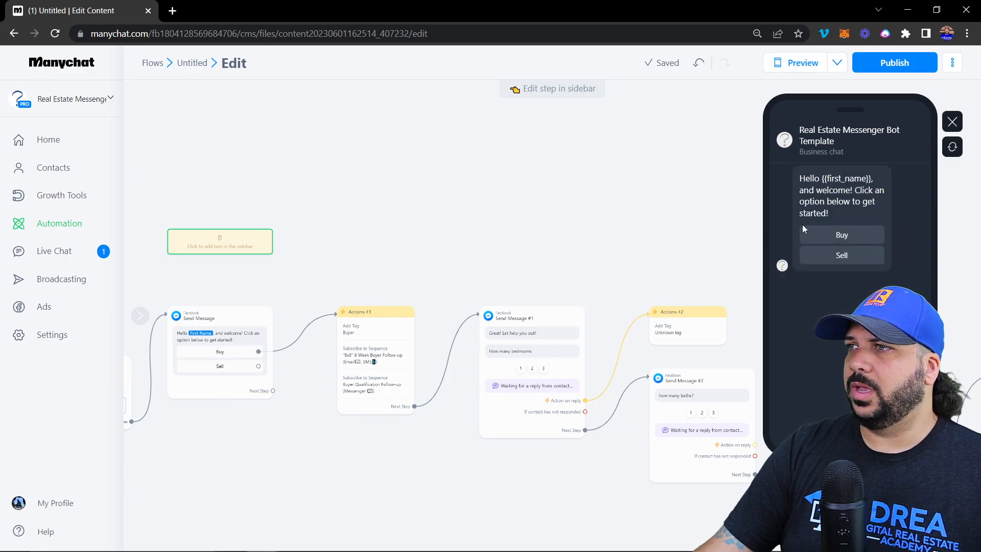
left_click(843, 236)
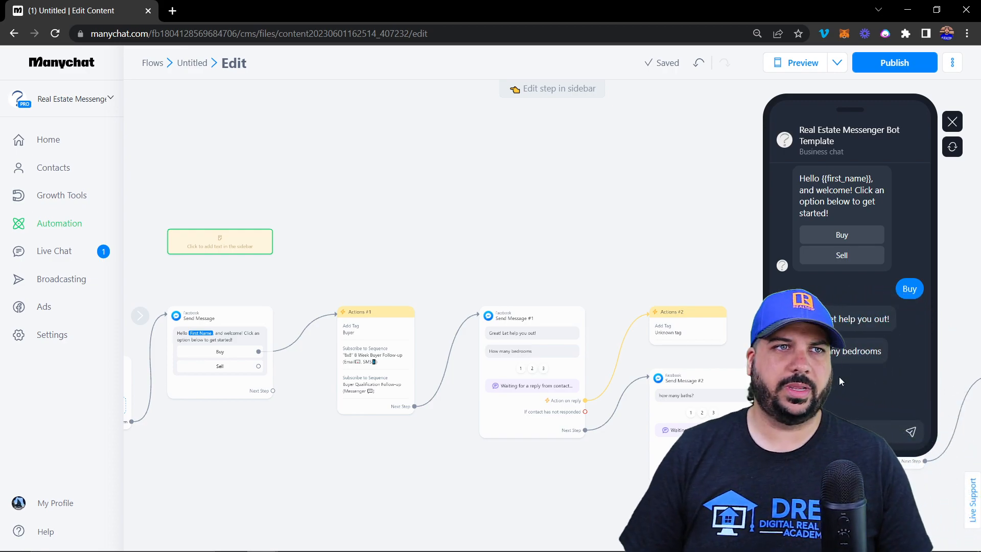
left_click(838, 62)
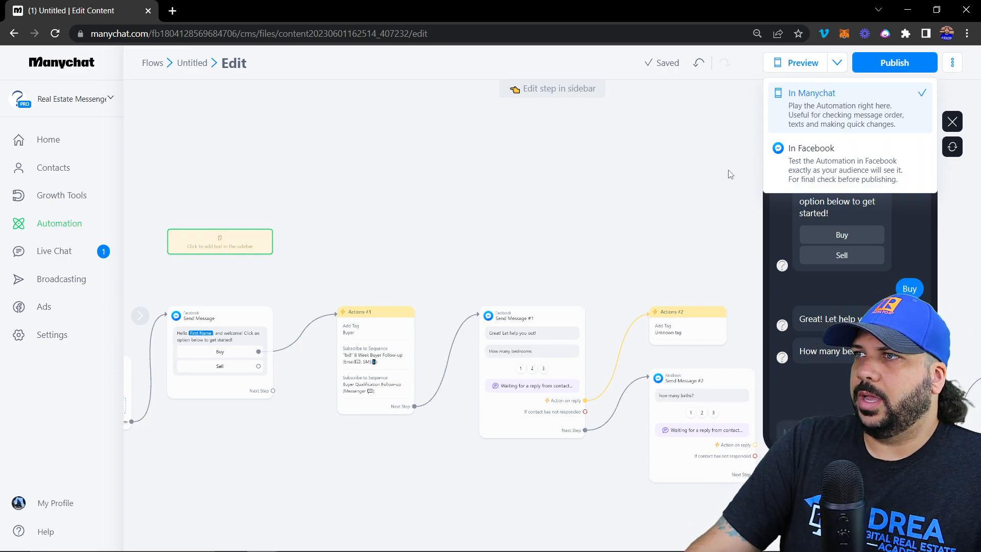
left_click(718, 191)
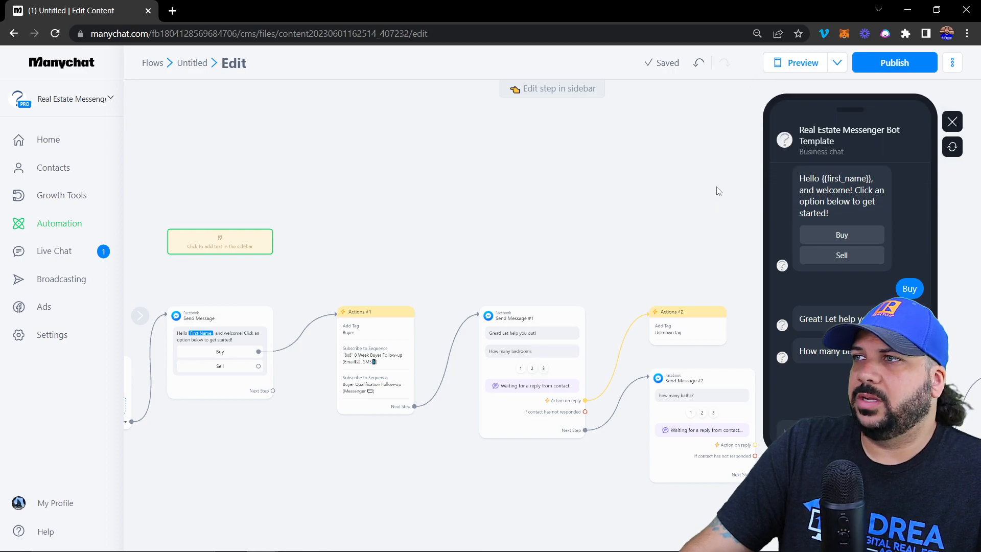
left_click(953, 121)
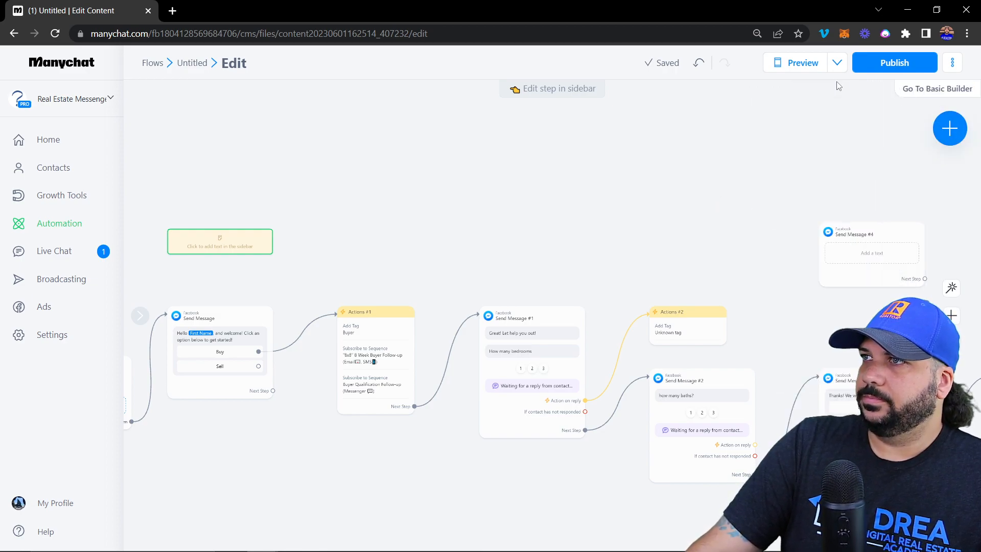
left_click(953, 63)
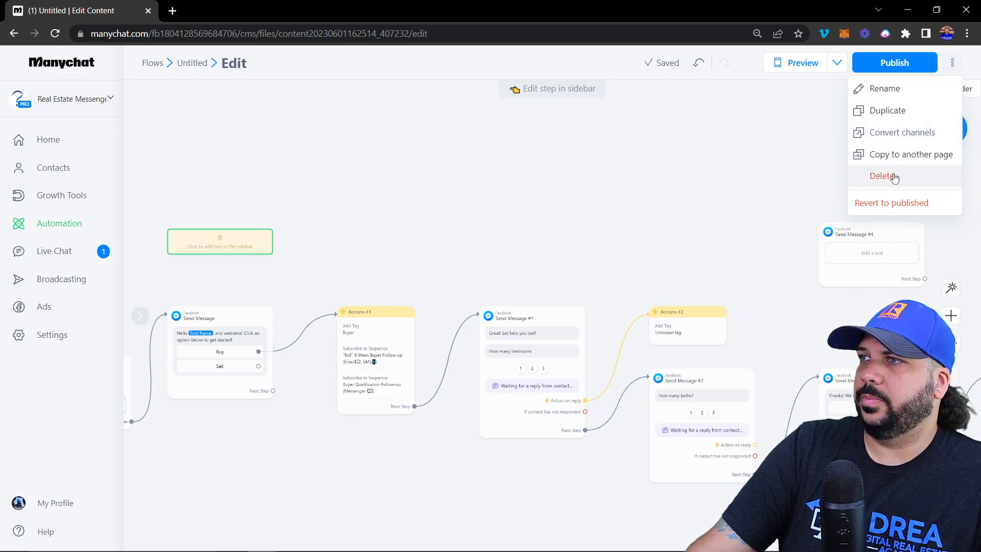
left_click(728, 167)
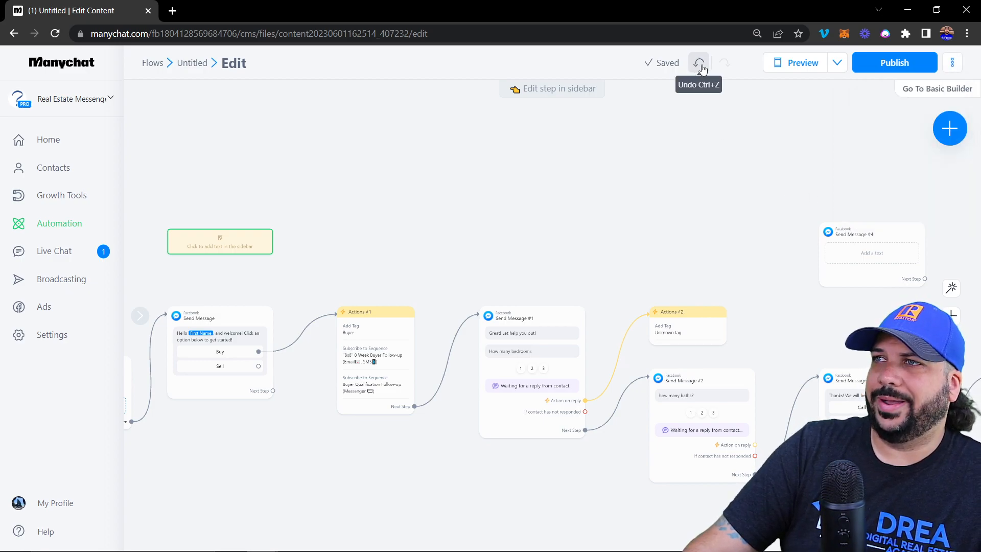